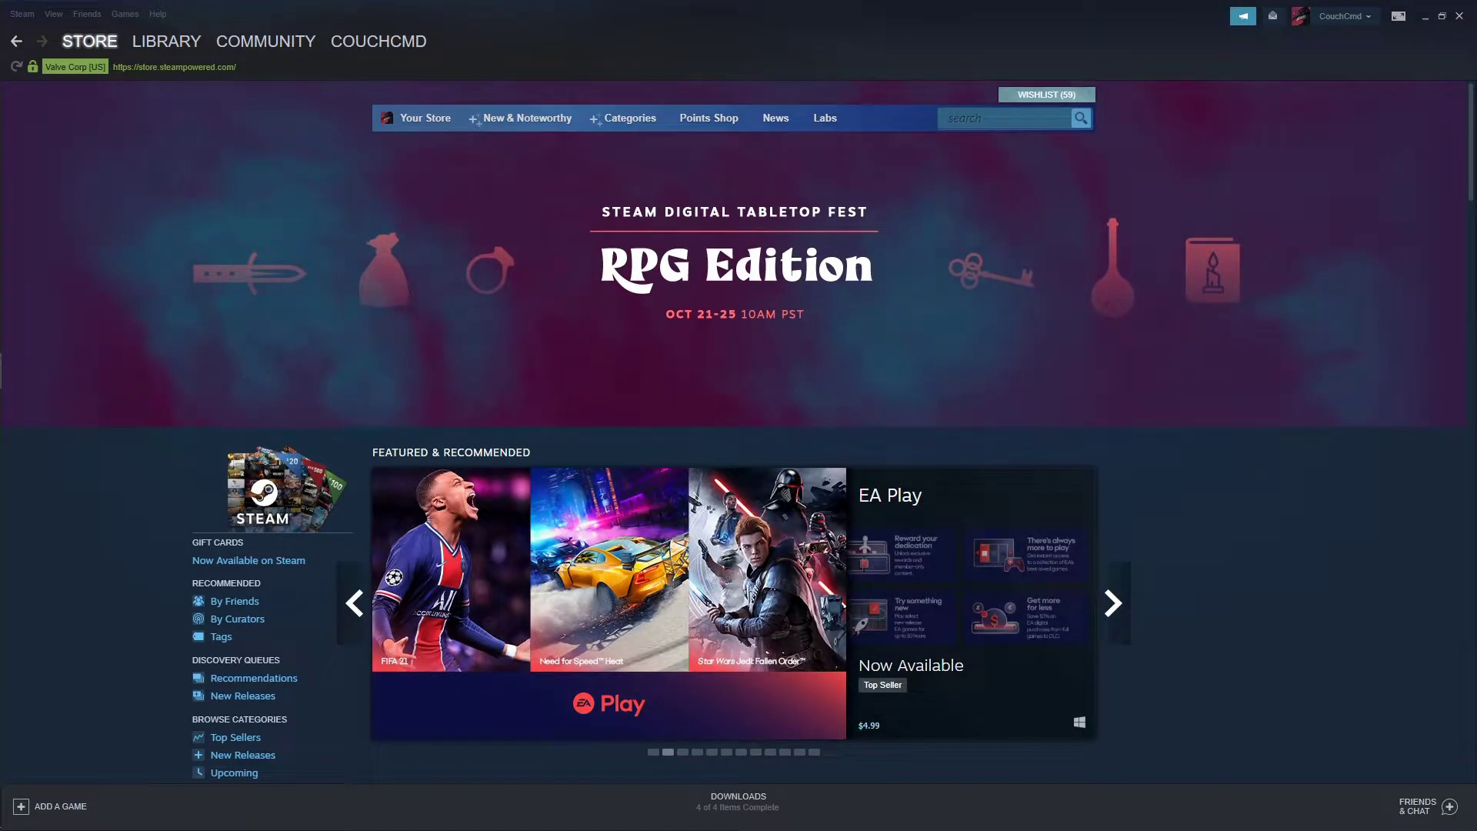
Search the Steam store for '7 days to die' and open the Dedicated Server page, already owned
click(999, 115)
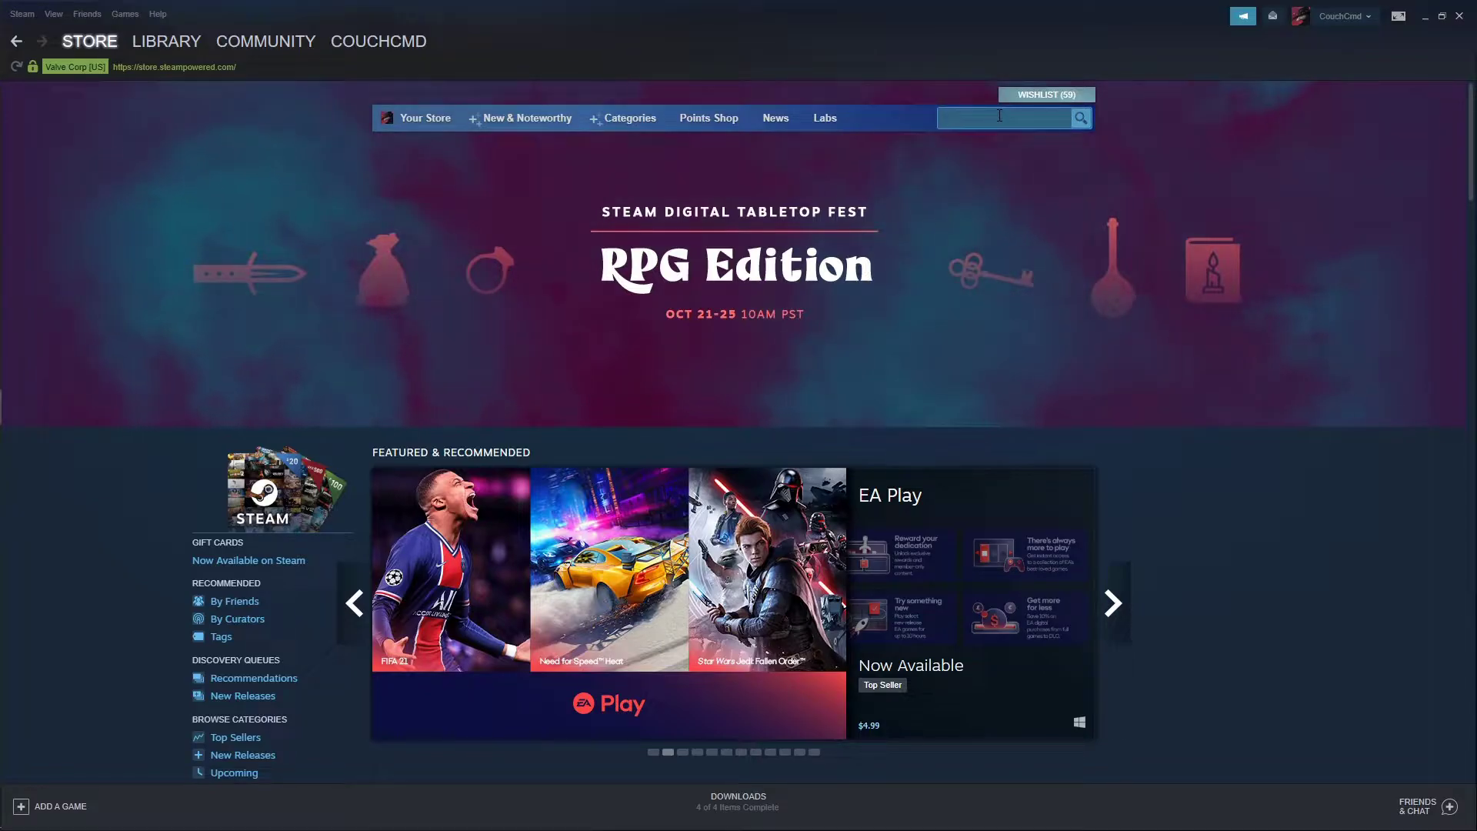
text(d)
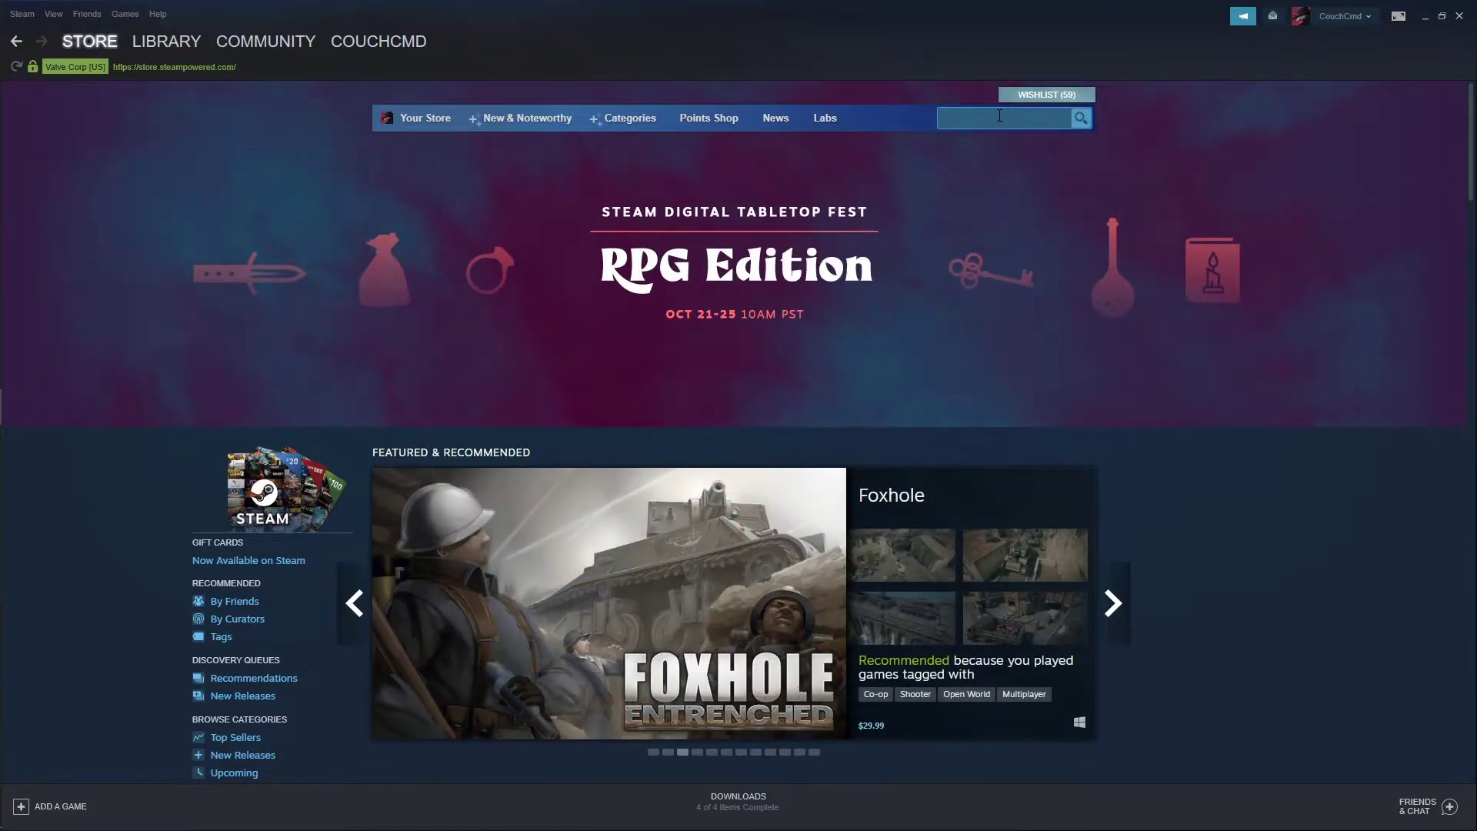
text(7 days to )
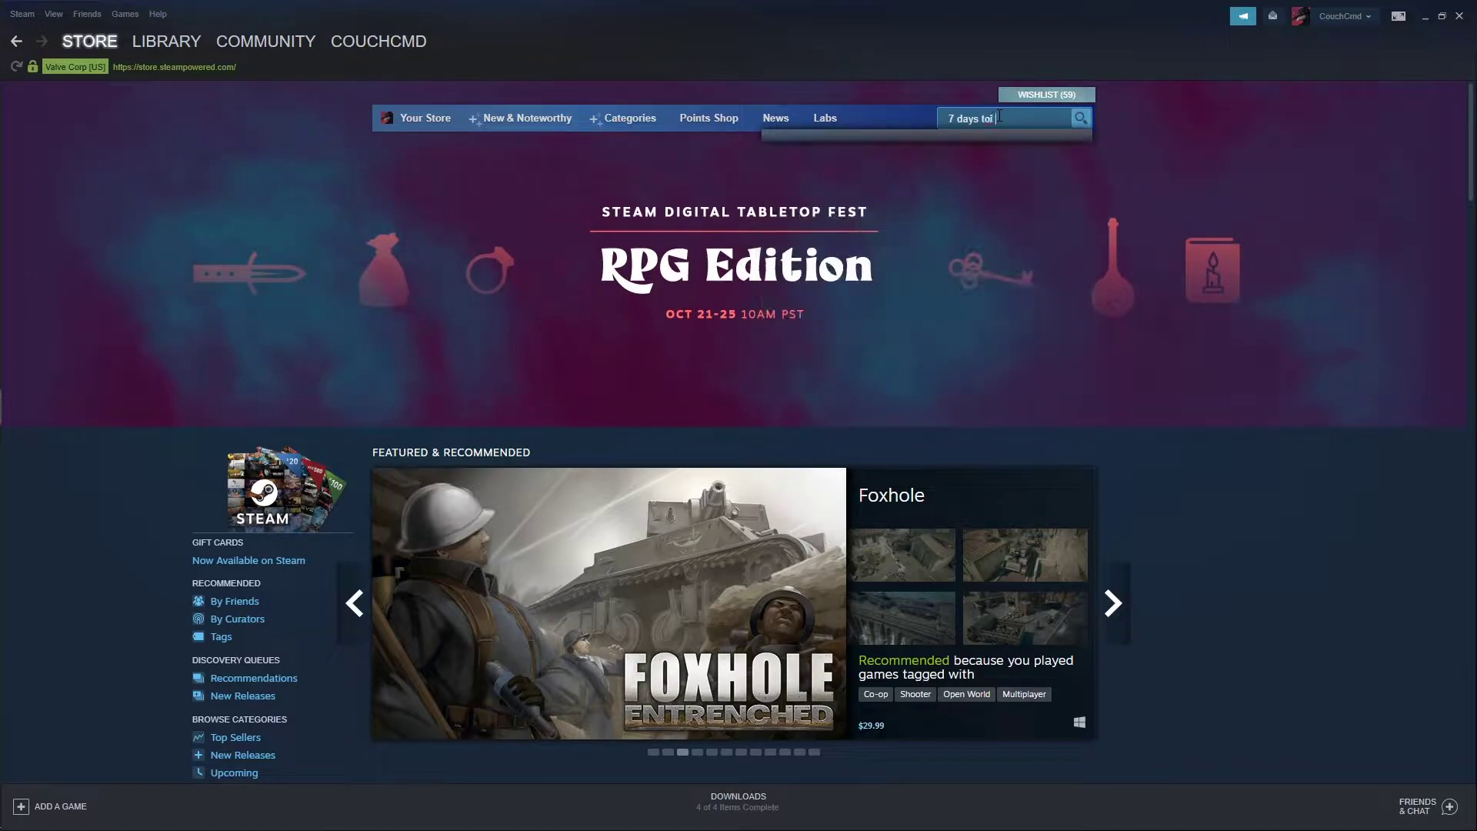
text(di)
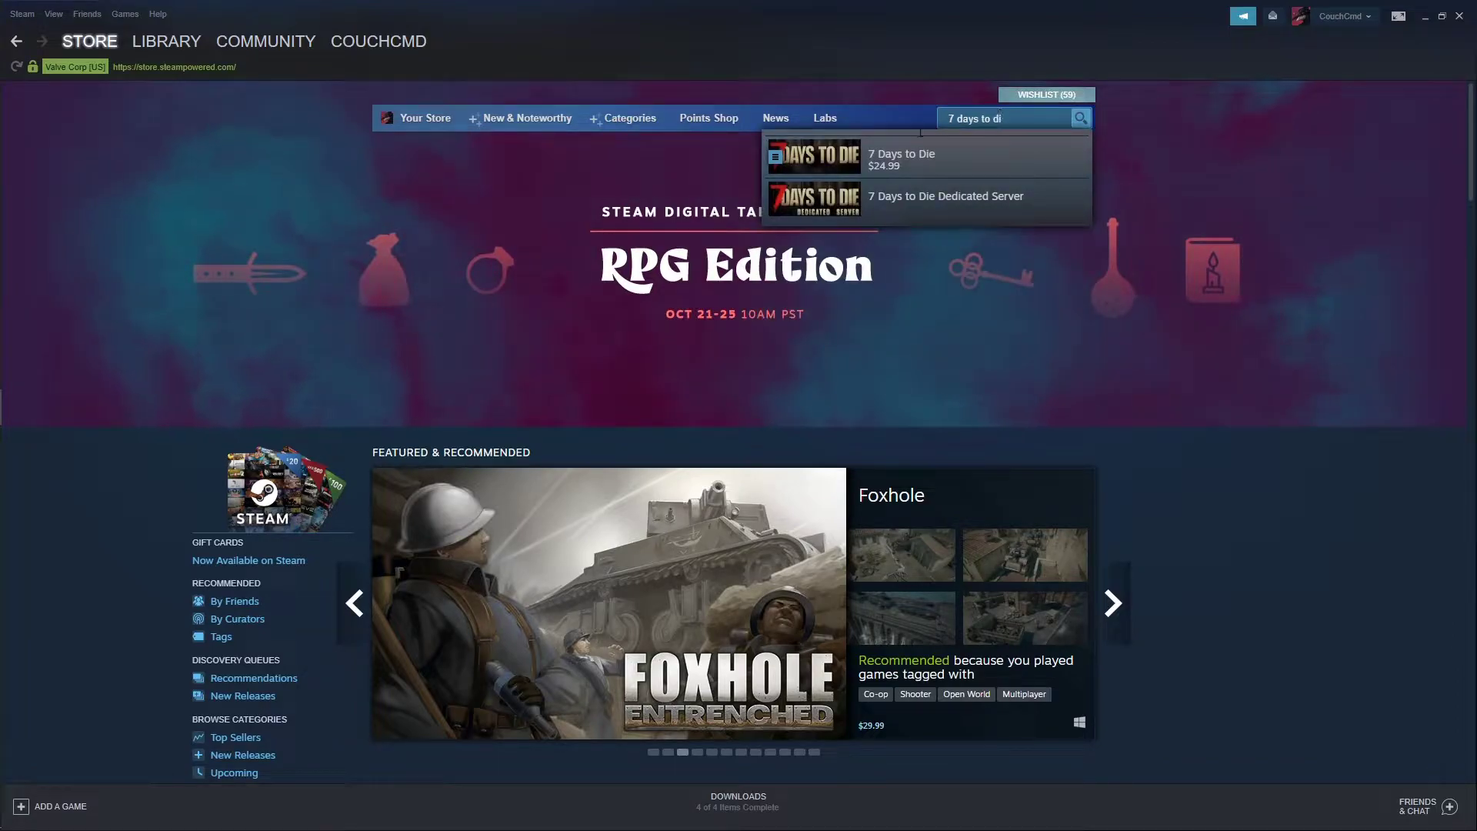
text(e)
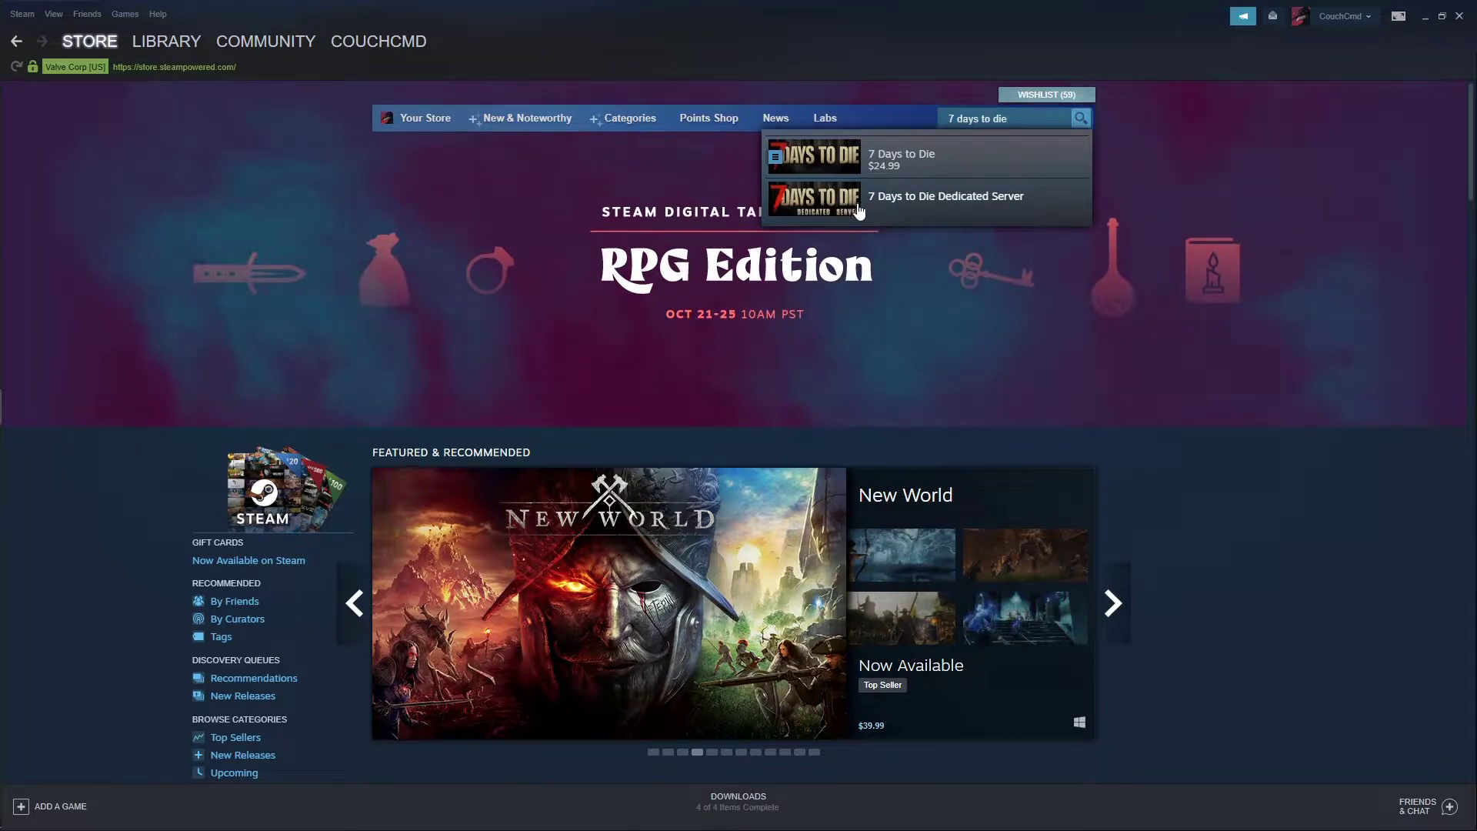
click(966, 204)
scroll(812, 537, down, 1)
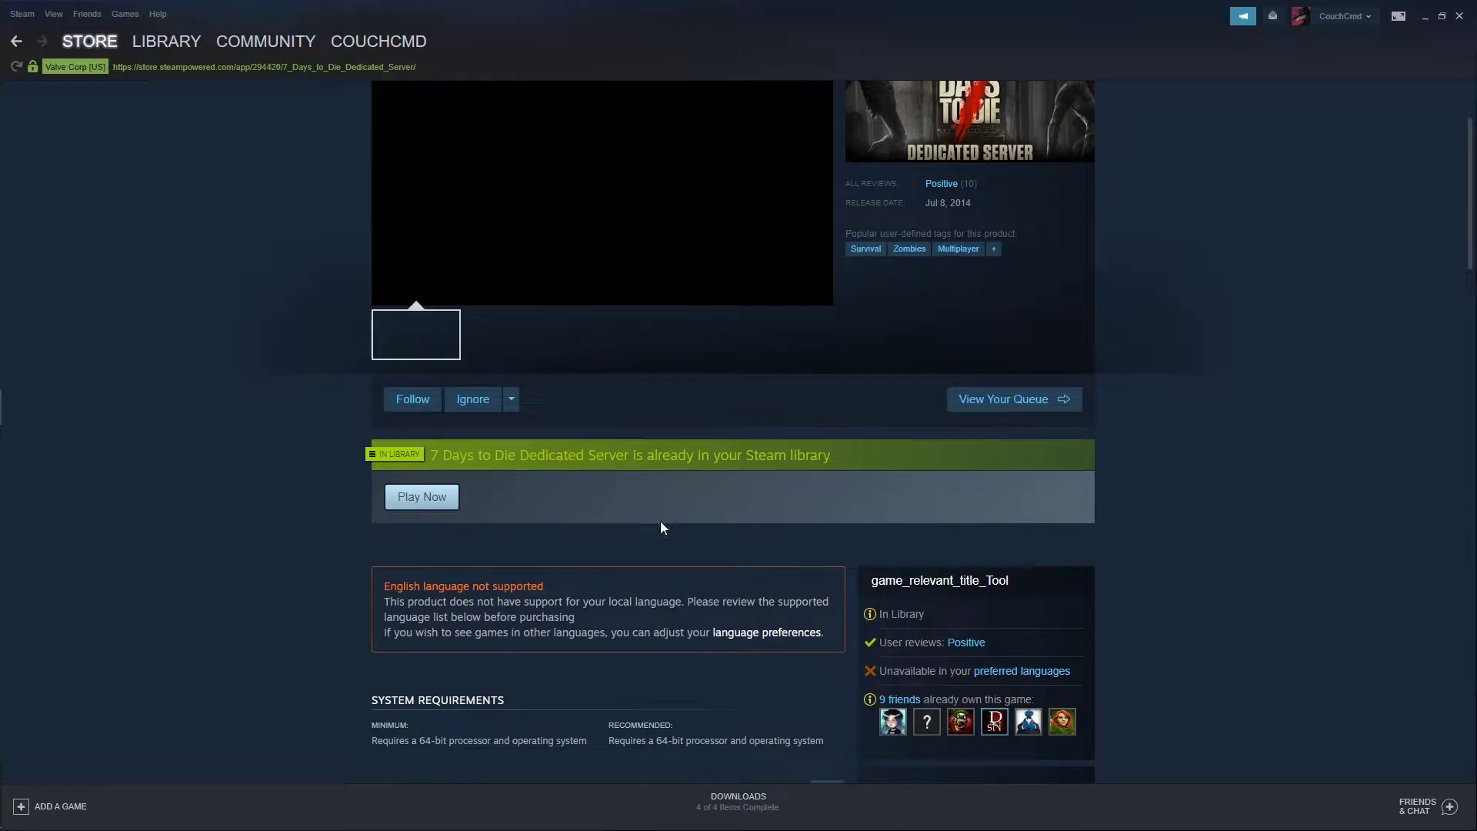
scroll(663, 526, up, 1)
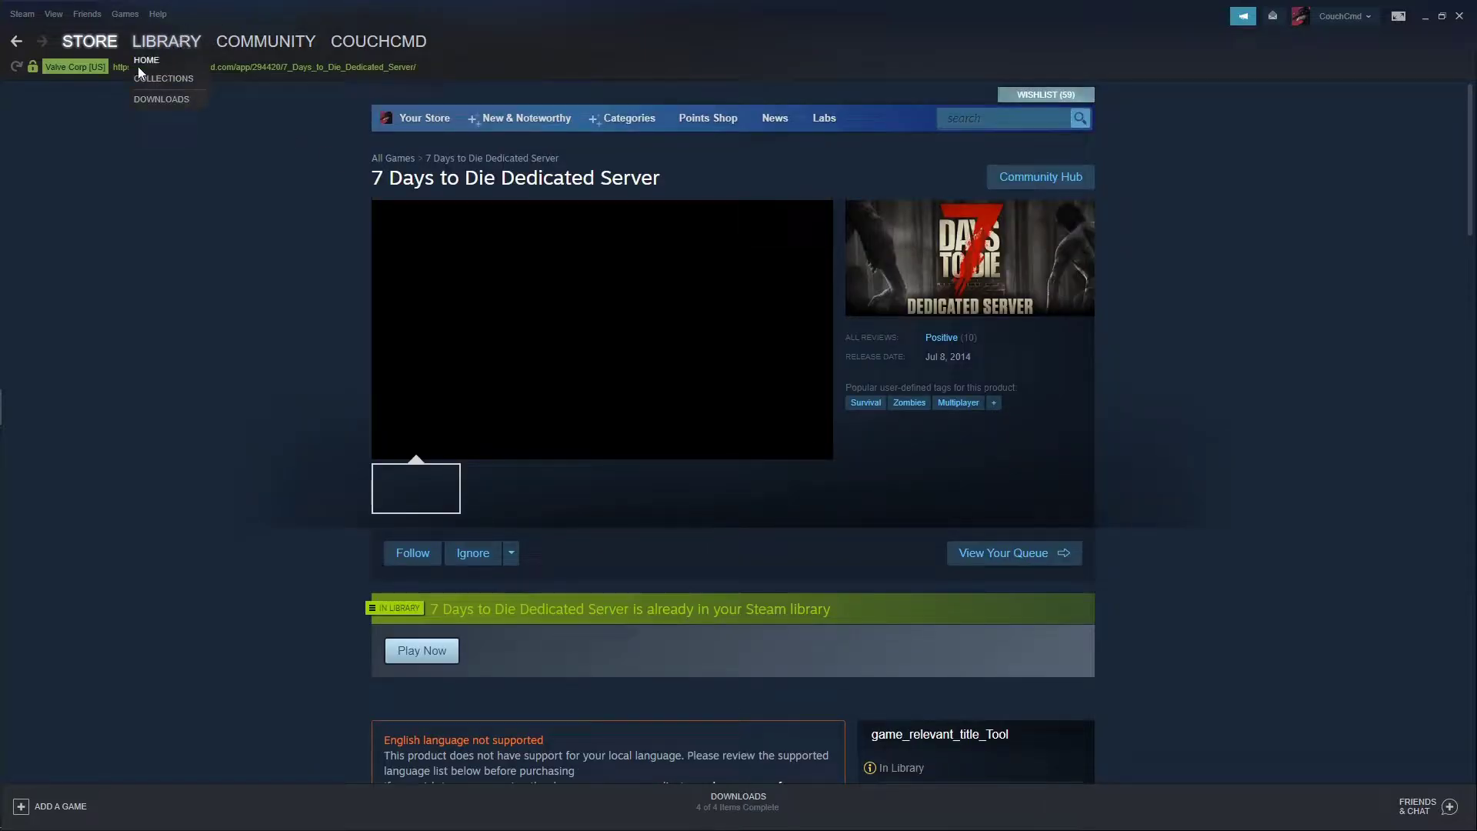
Browse the Dedicated Server's local files from the Steam library and open serverconfig.xml with Code
click(142, 60)
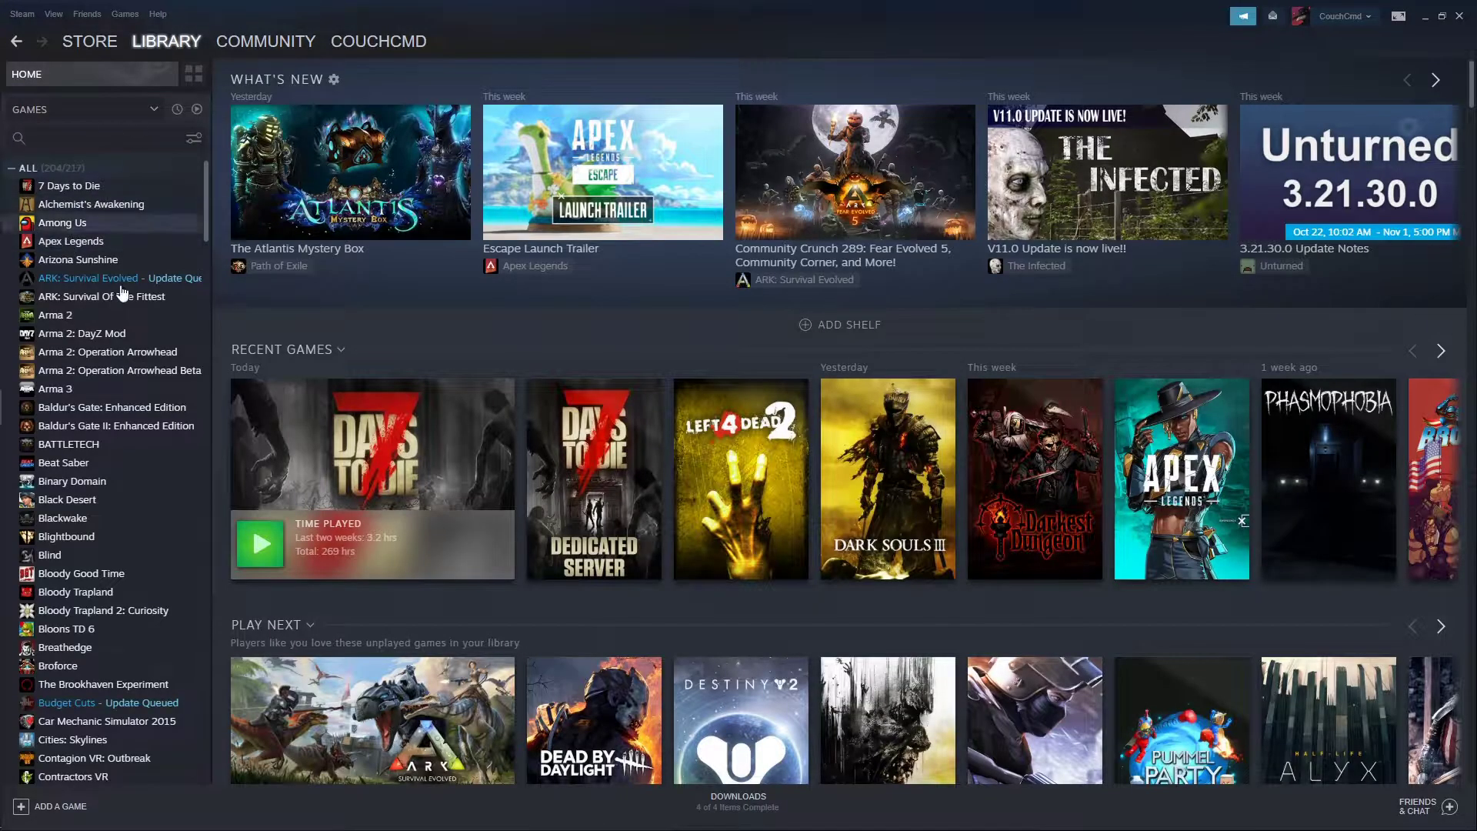
click(35, 137)
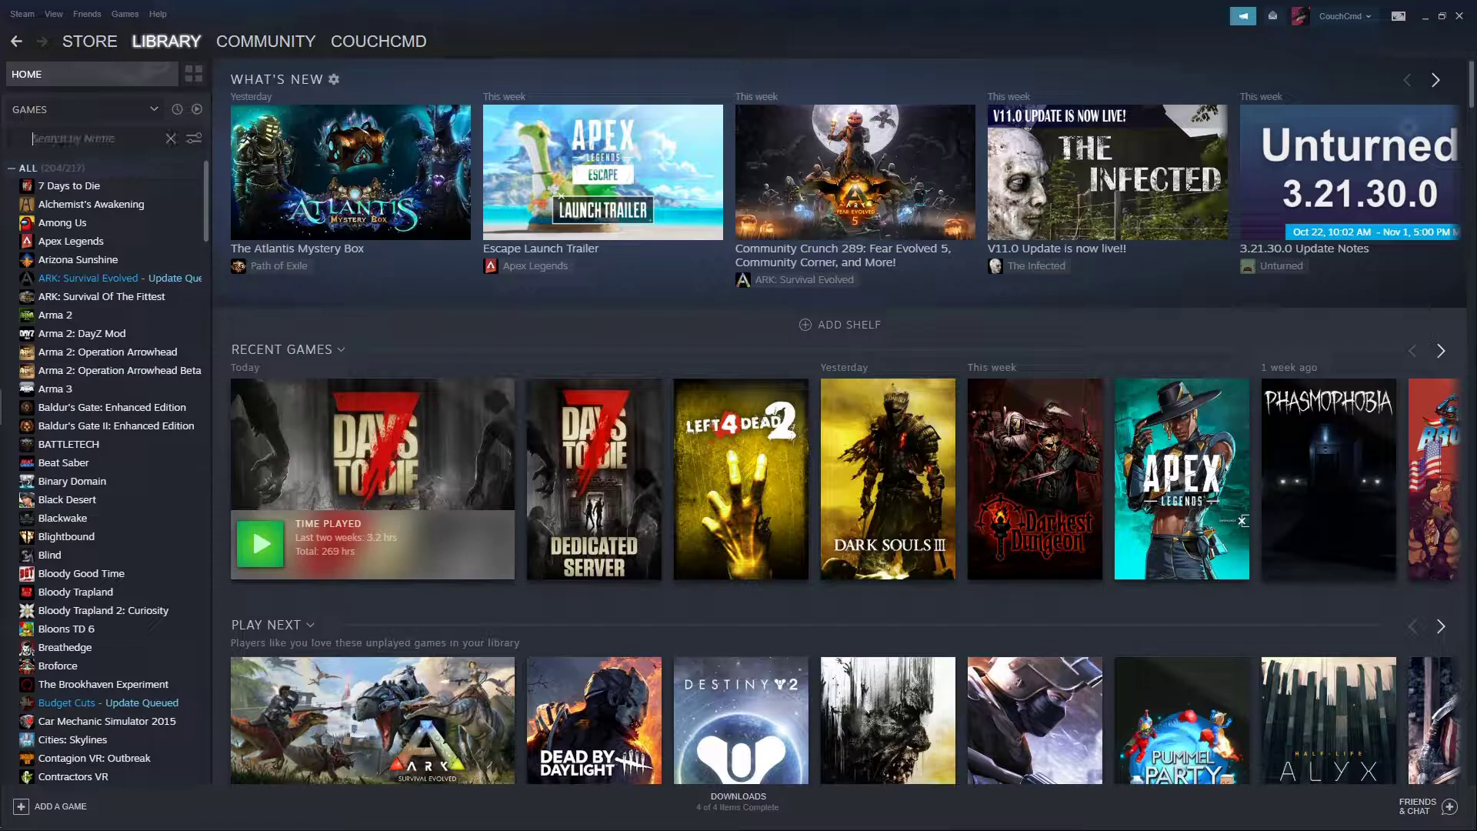
text(7 day)
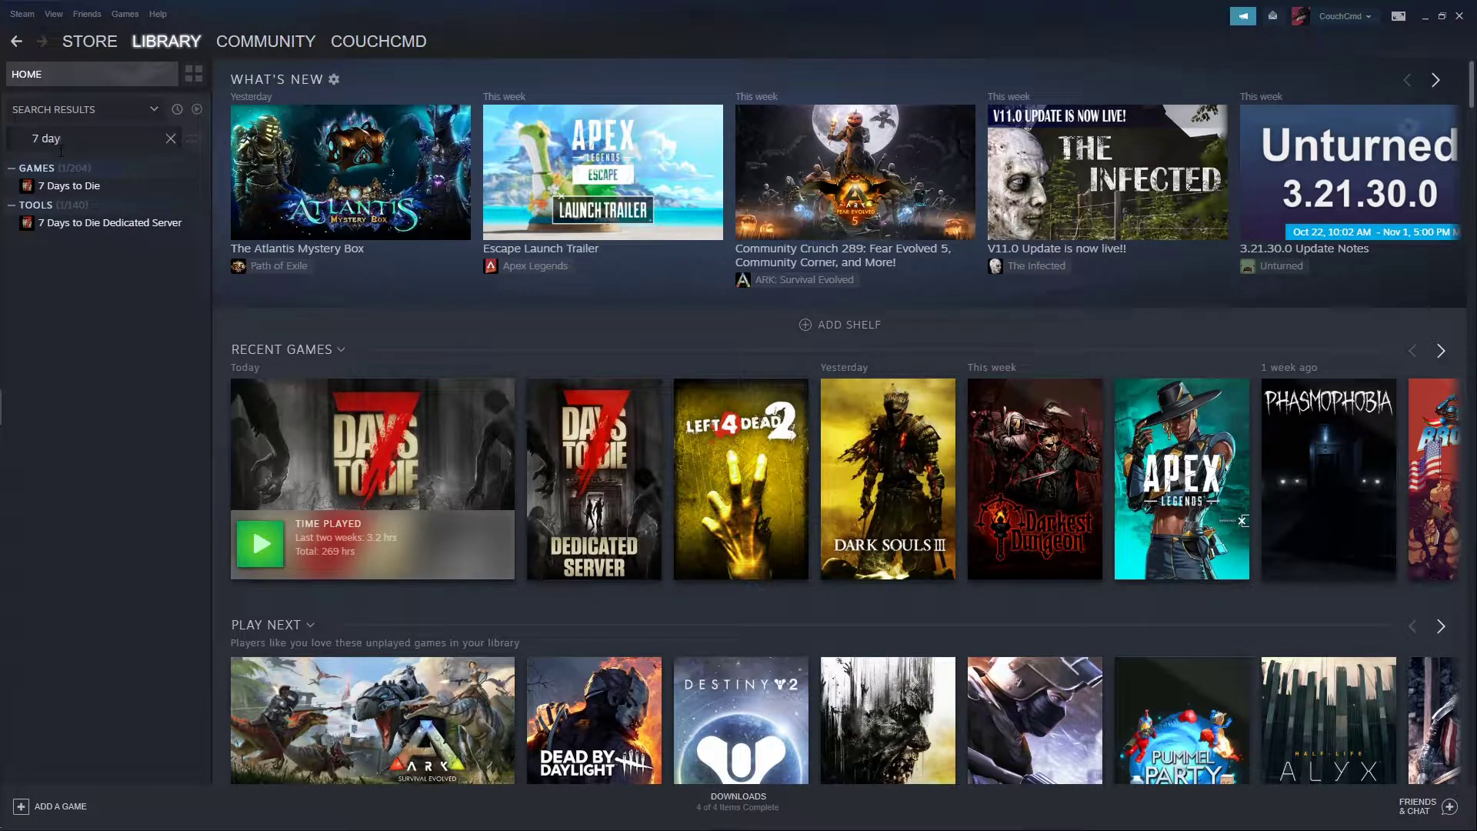
right_click(89, 227)
mouse_move(116, 294)
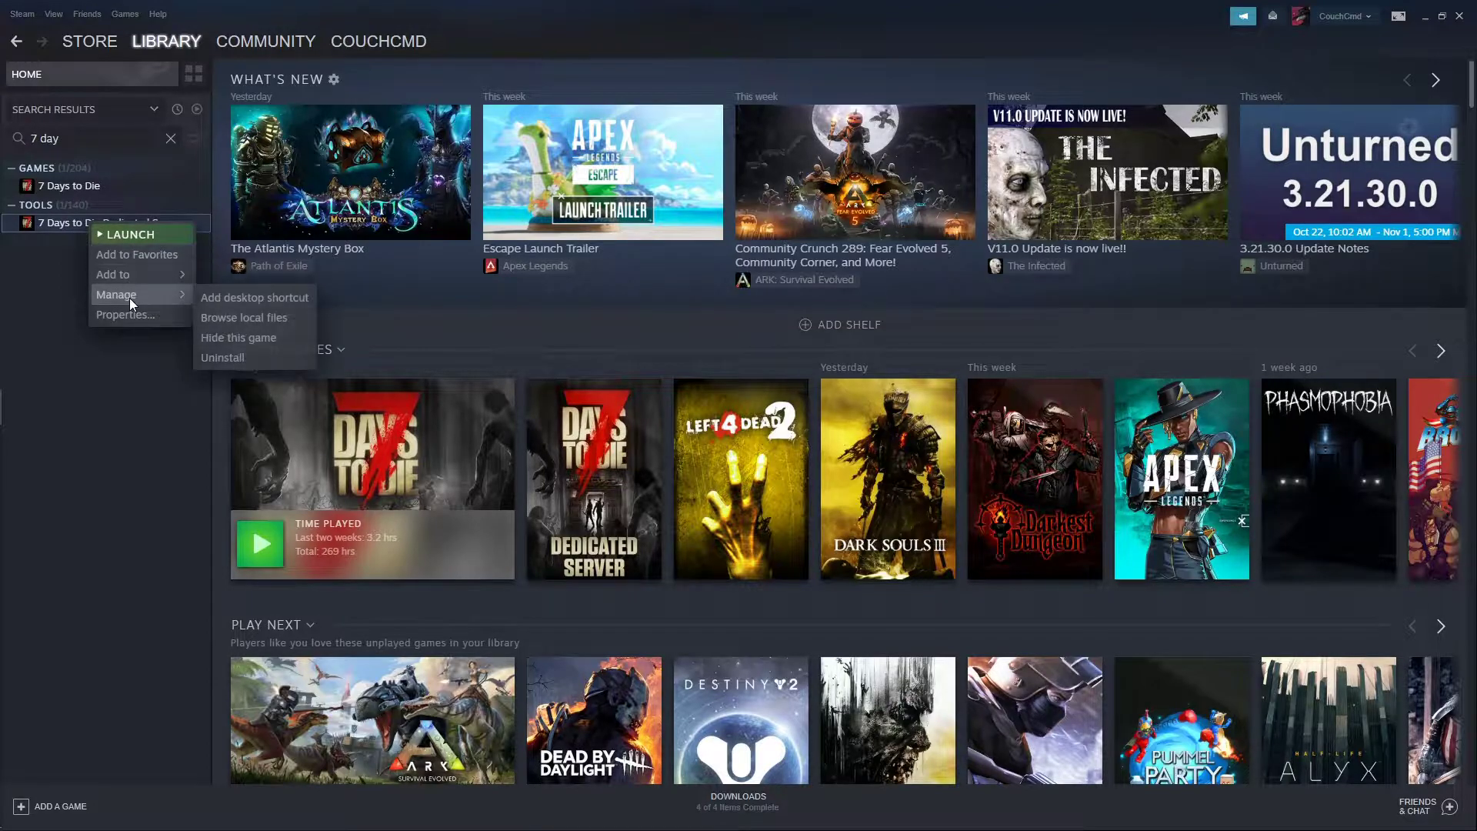
click(247, 315)
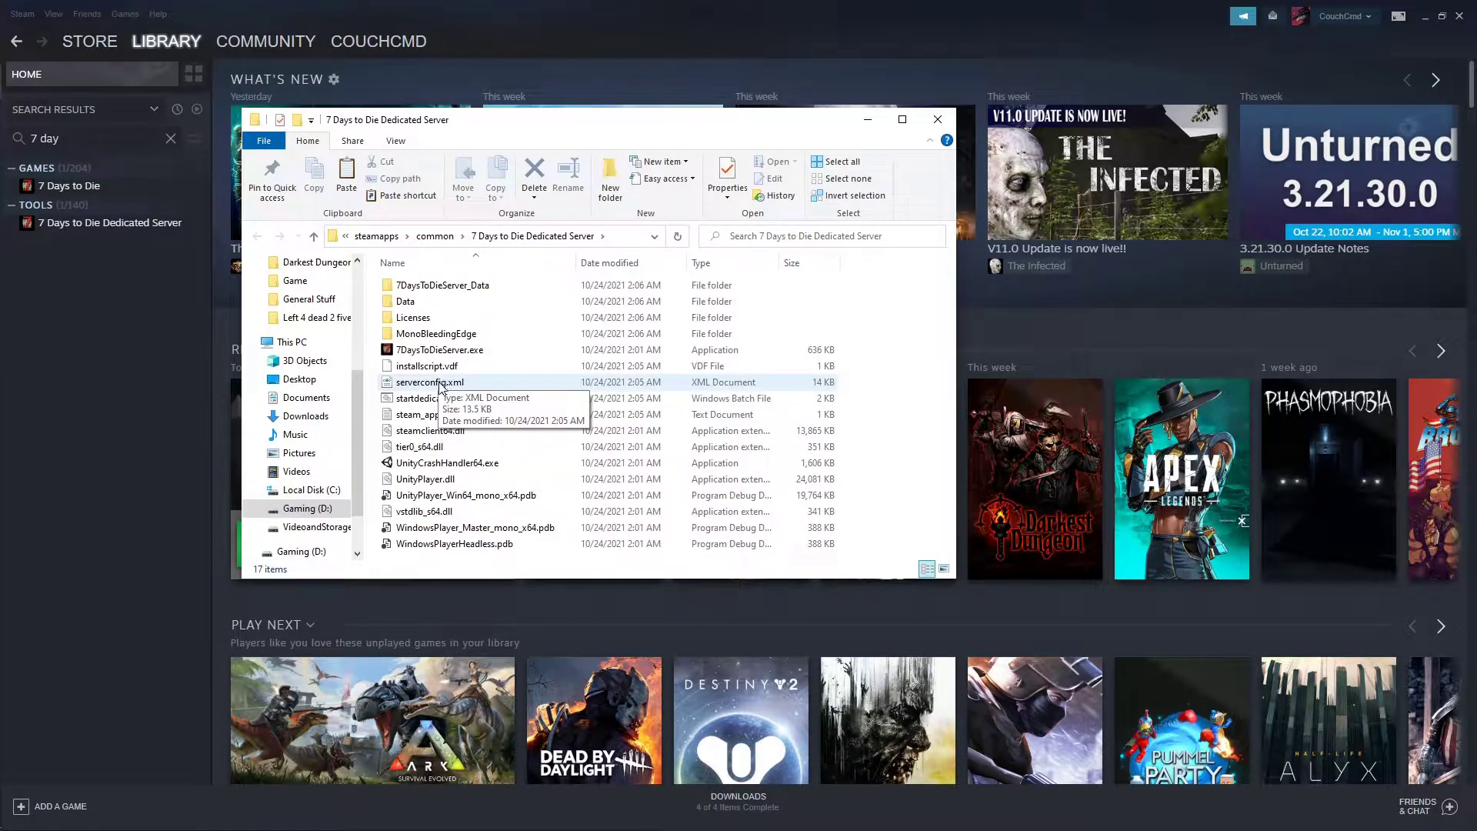
right_click(440, 388)
click(513, 449)
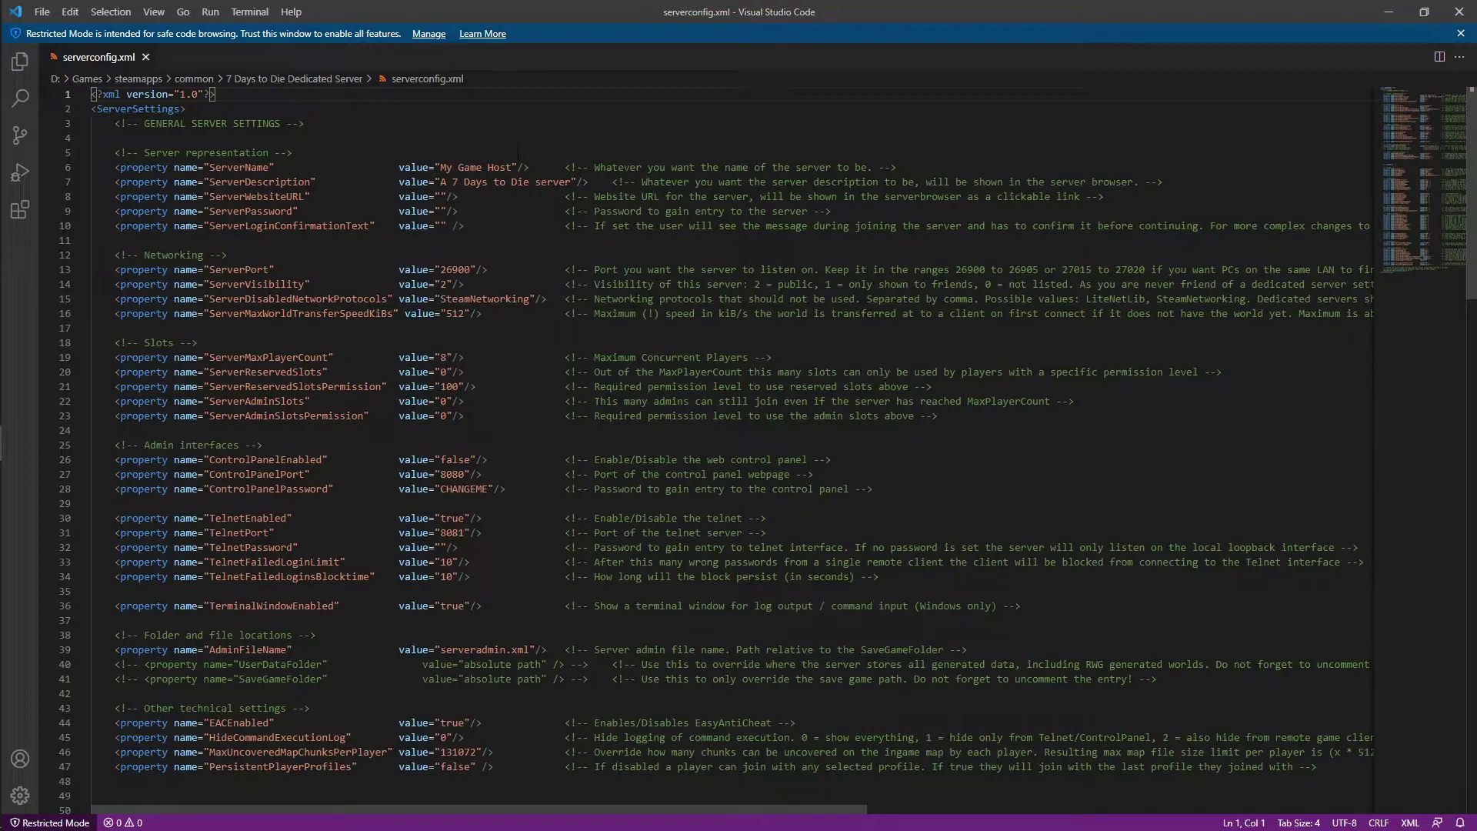
Enter server name CMD, password 'password', login message 'Lets Go Commando', and check port 26900
drag(512, 168, 439, 168)
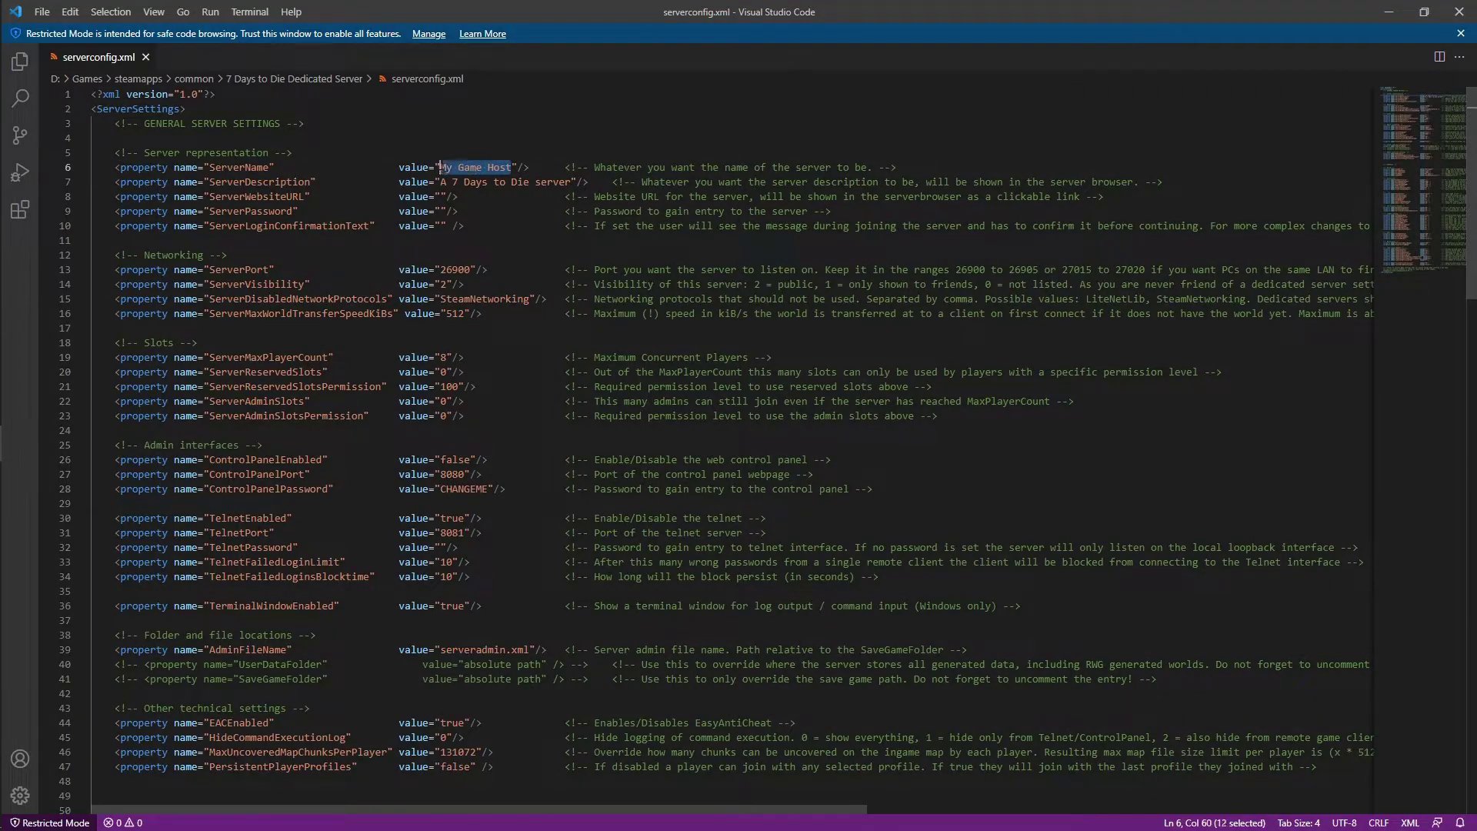
text(CMD)
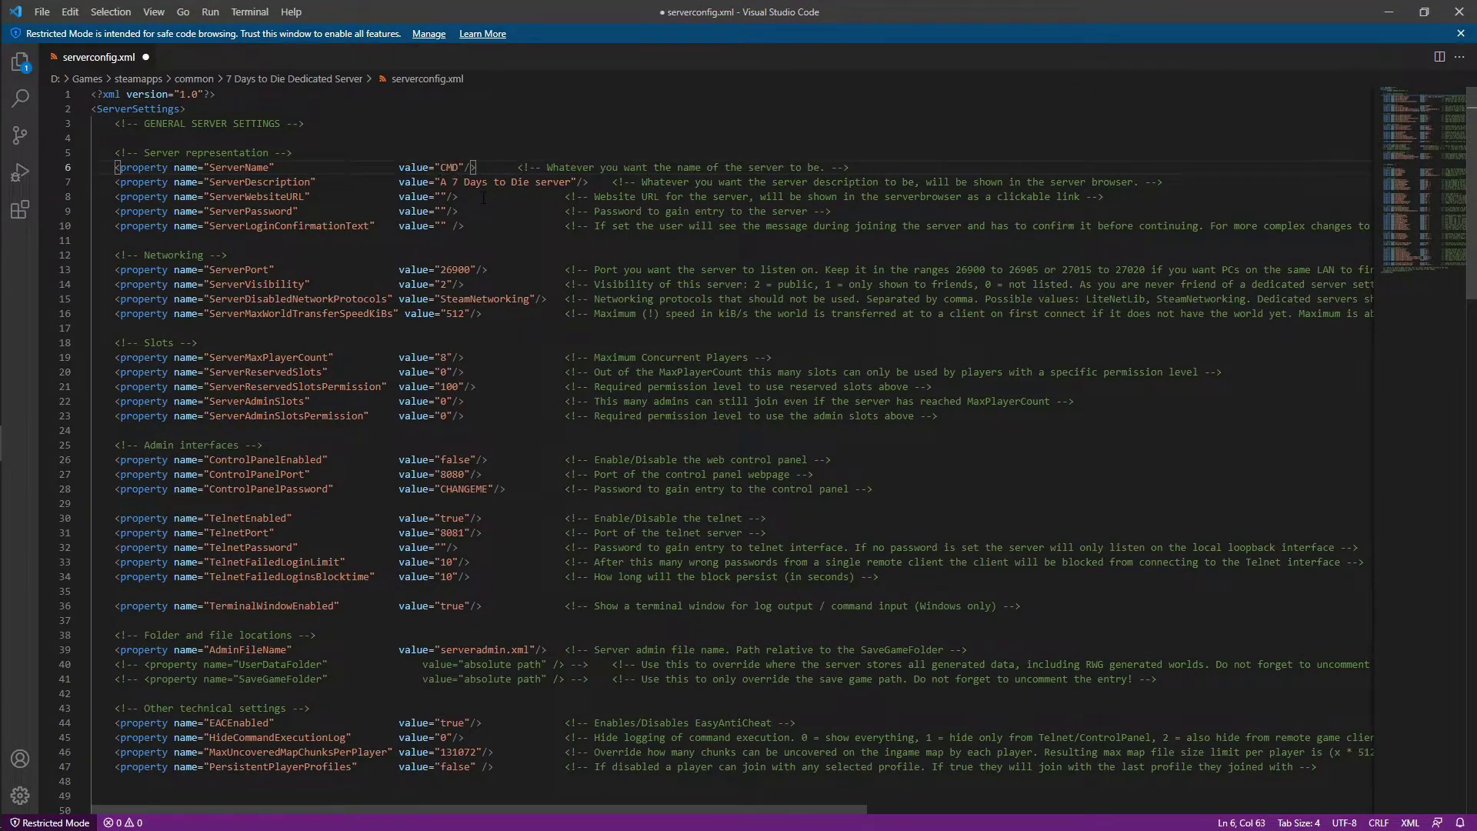
click(493, 198)
click(440, 212)
text(password)
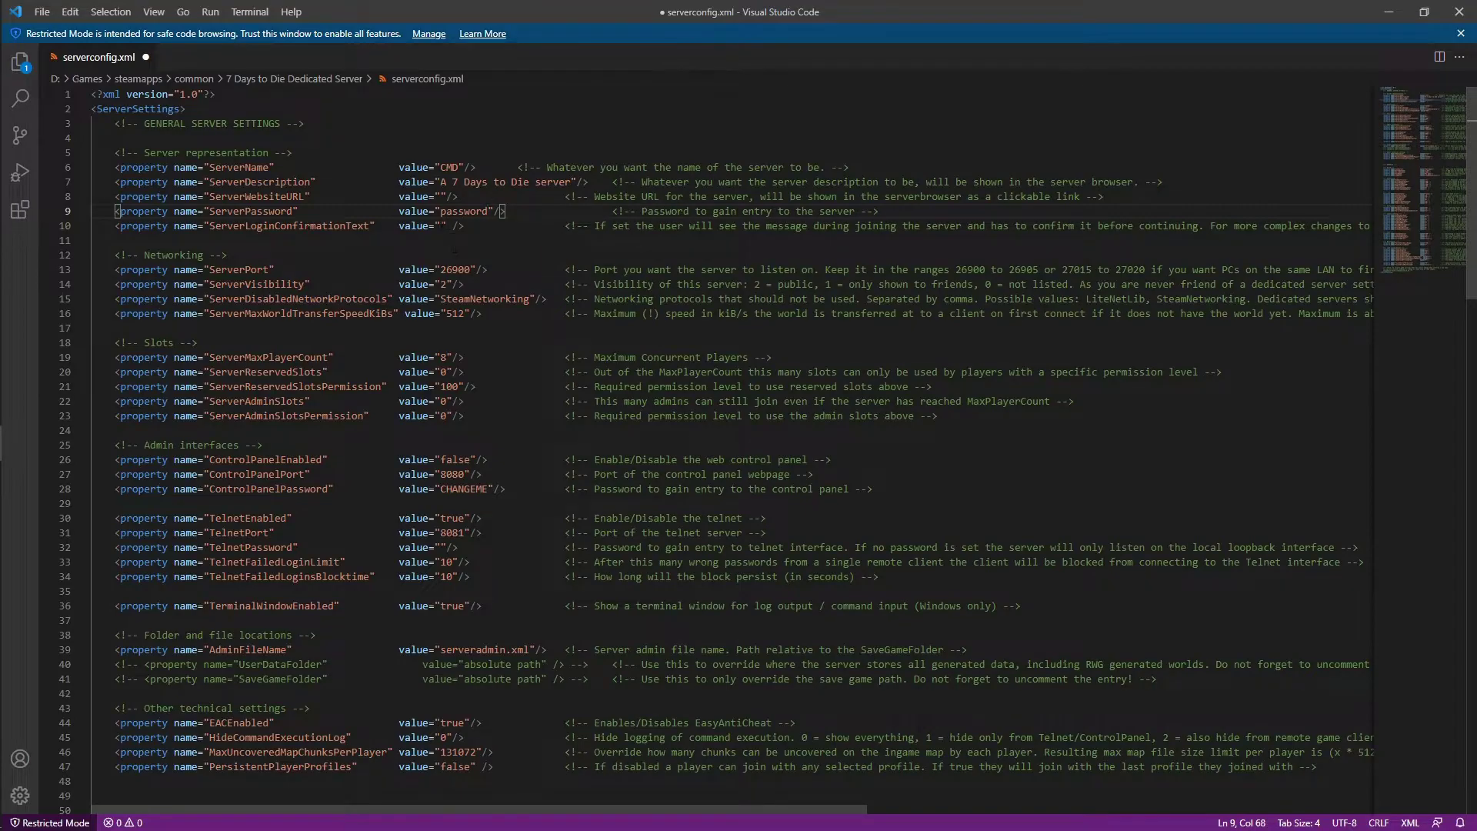
click(440, 226)
text(Lets Go Commando)
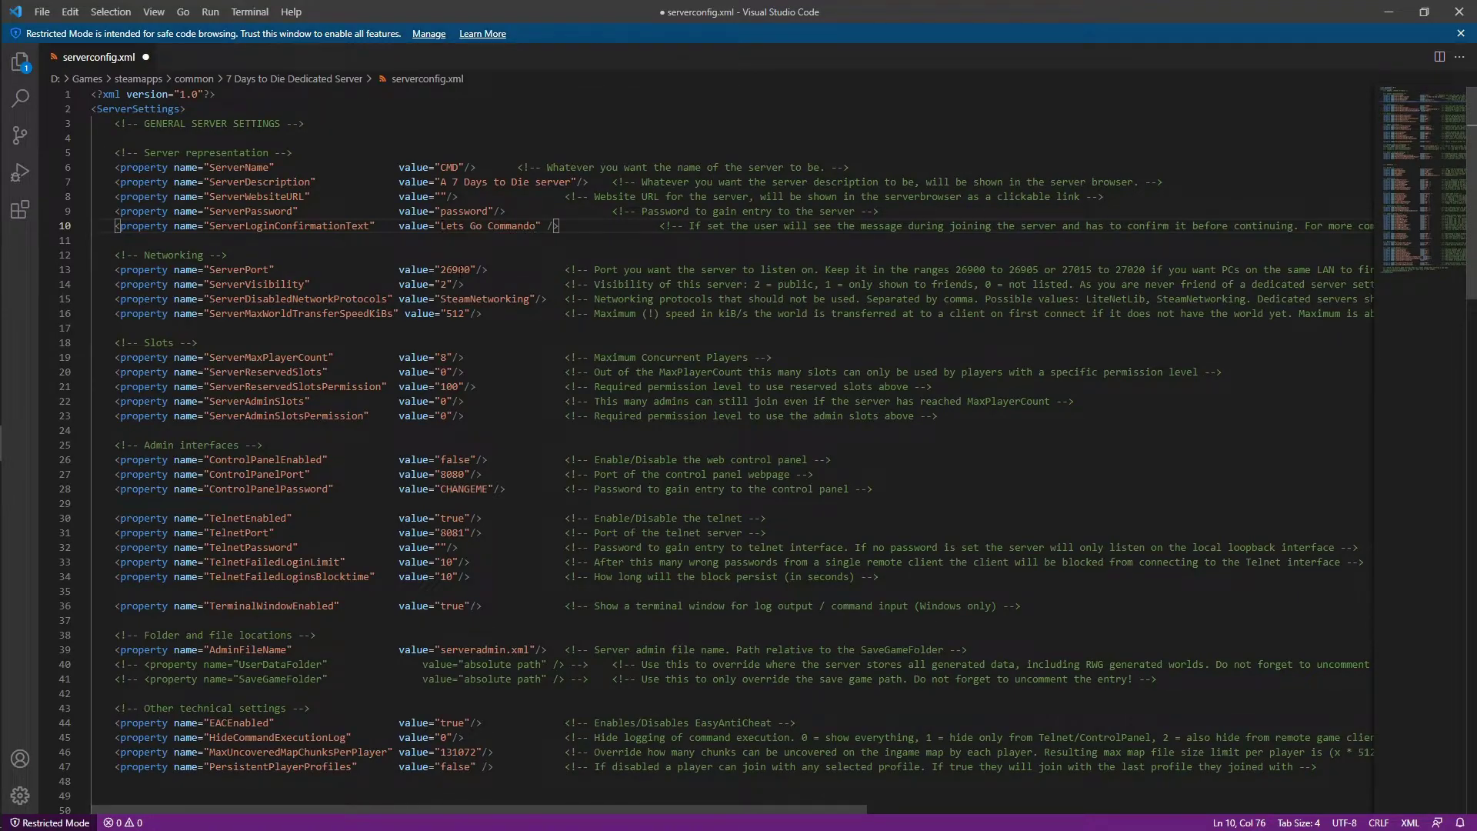
double_click(455, 269)
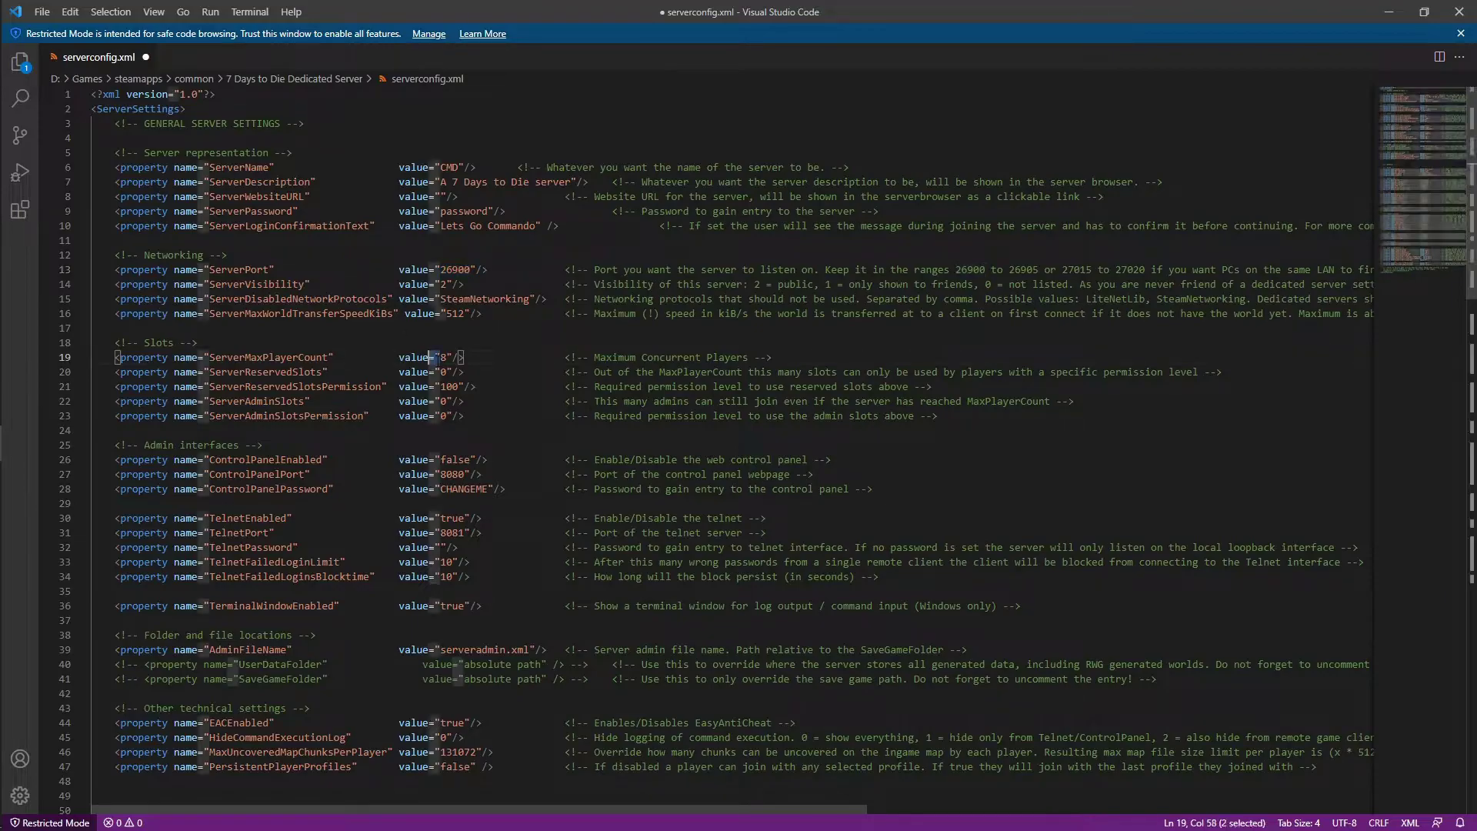
double_click(444, 358)
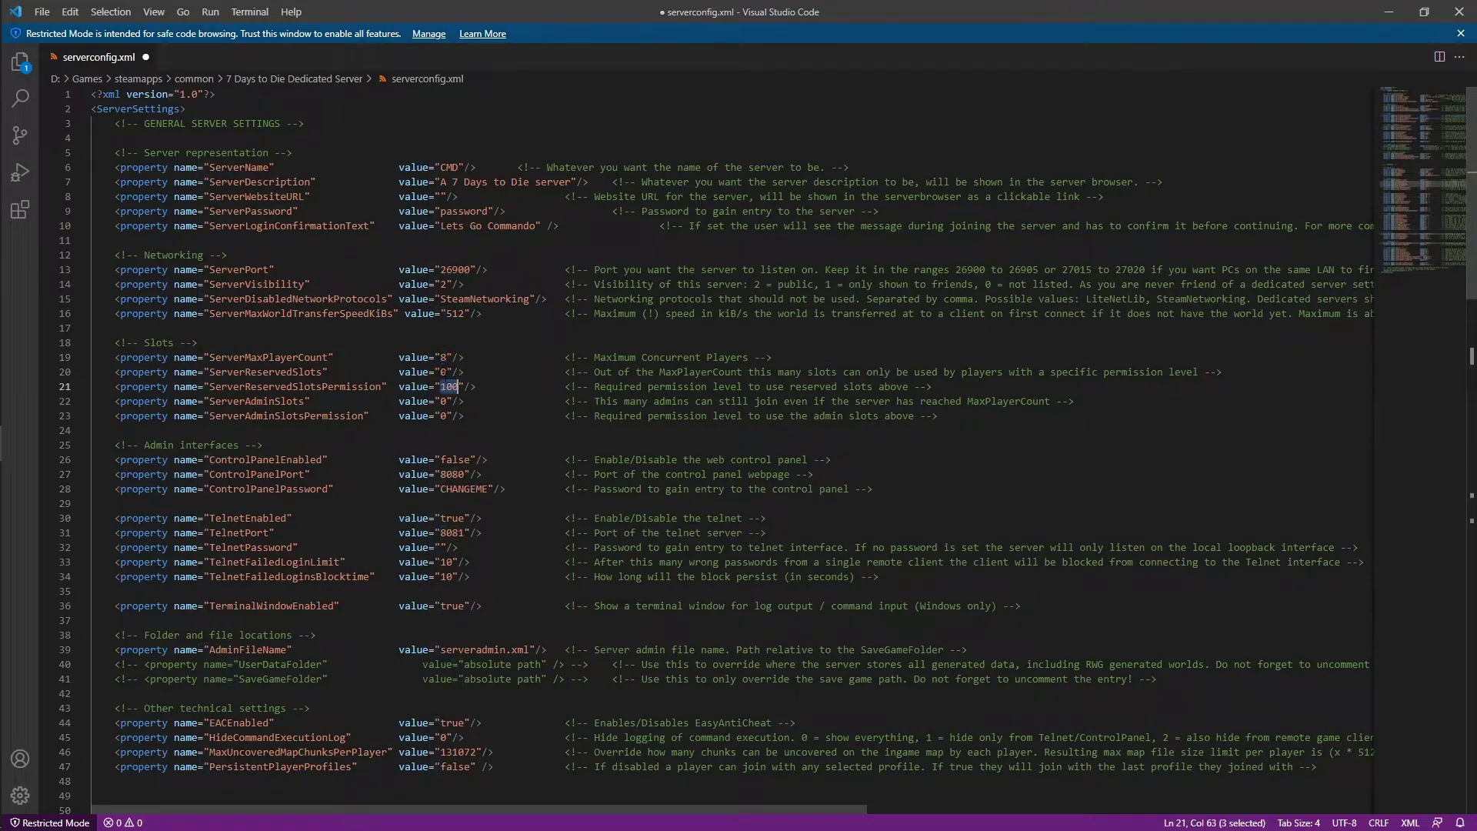
double_click(443, 372)
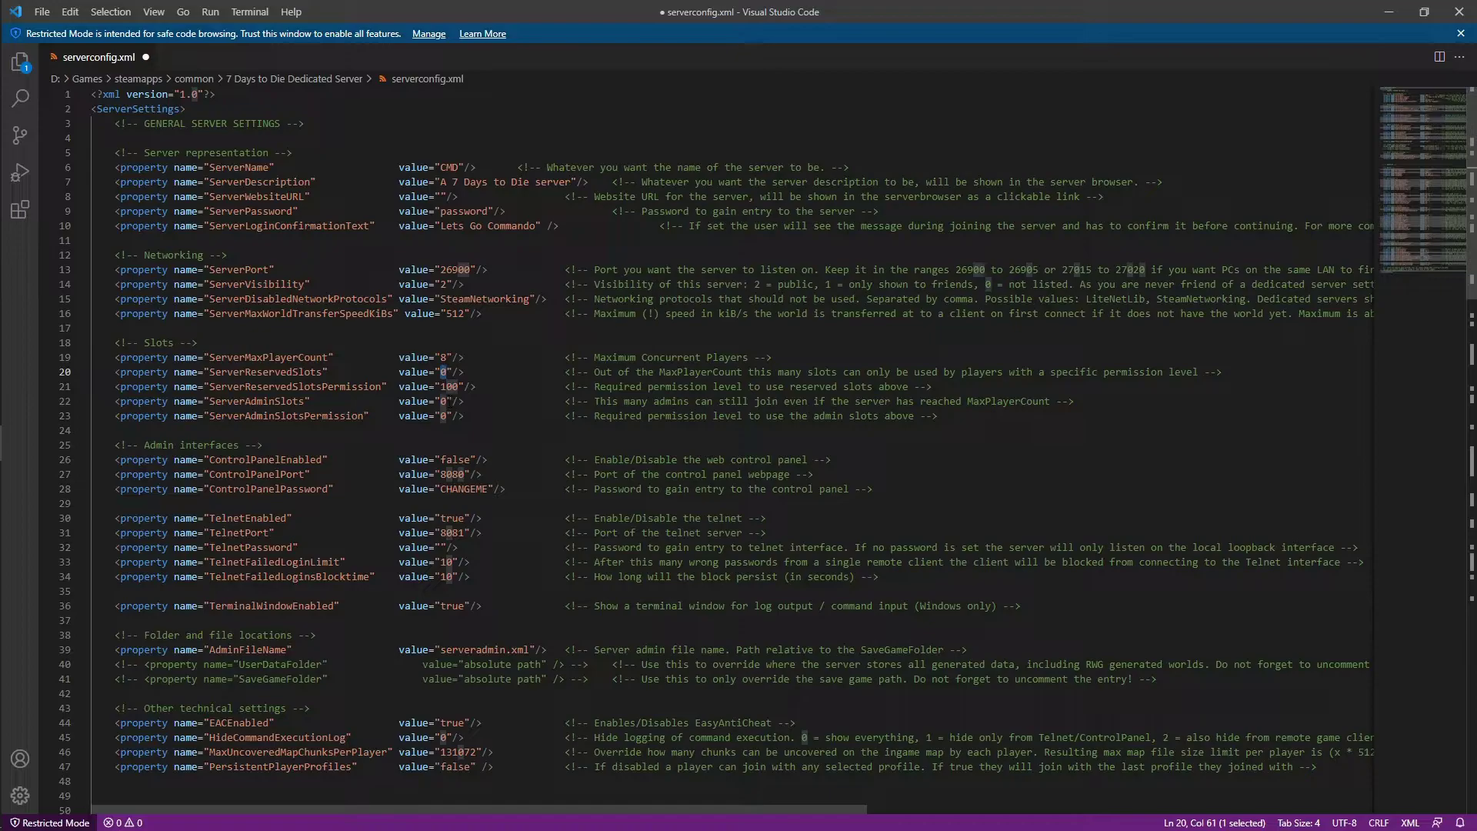
click(447, 387)
key(Up)
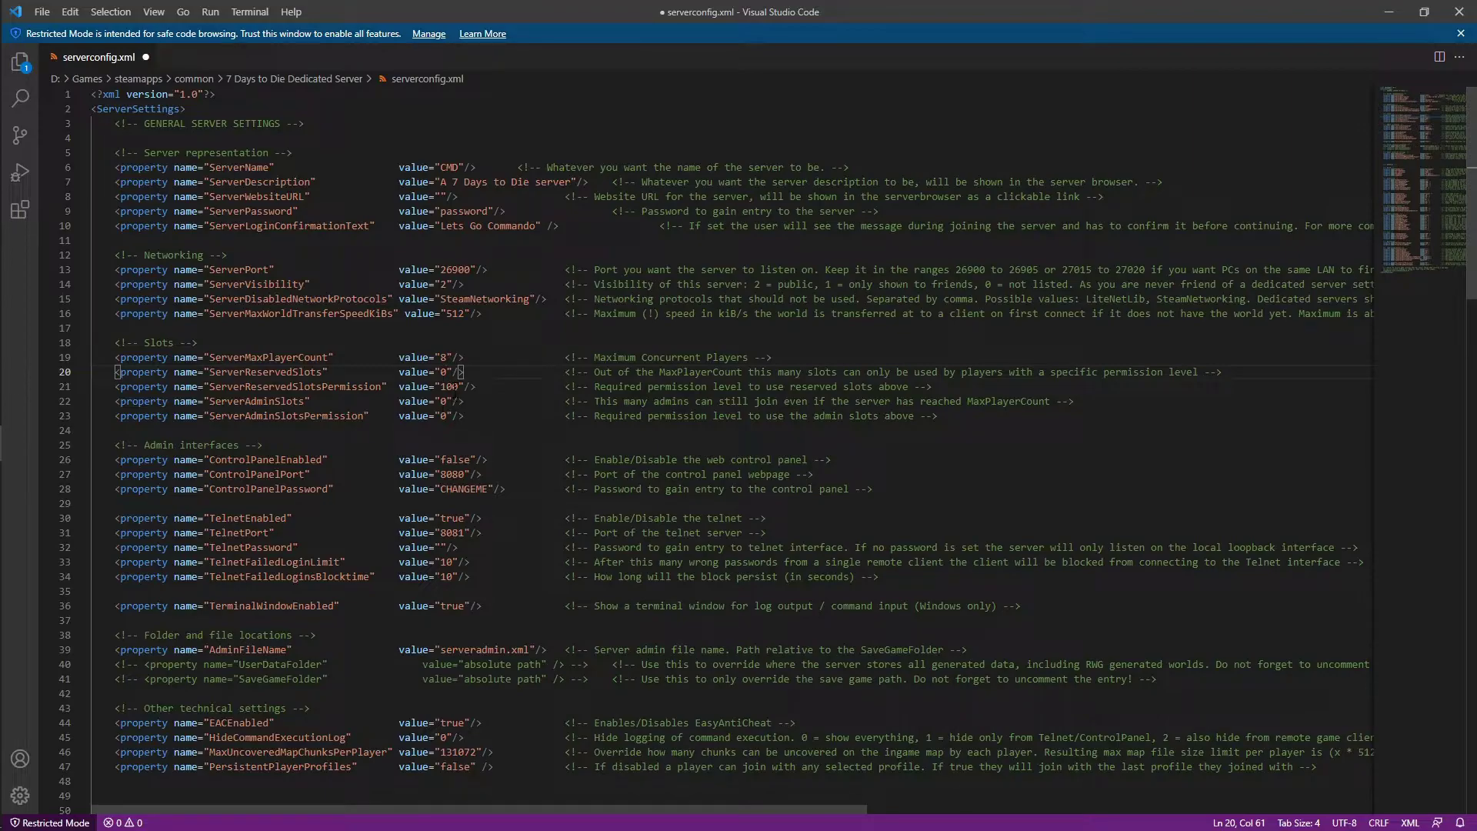
double_click(451, 387)
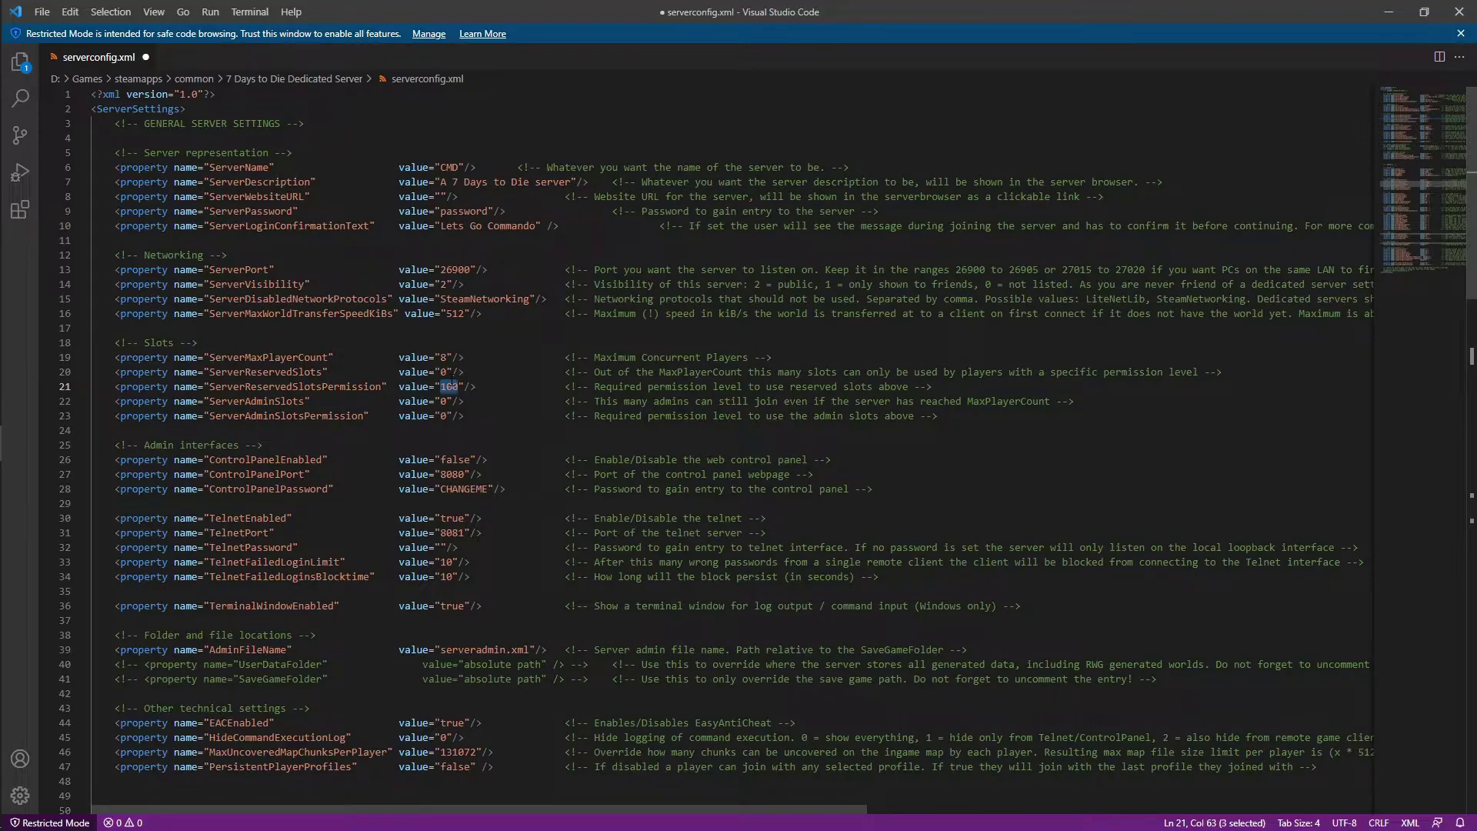
double_click(443, 401)
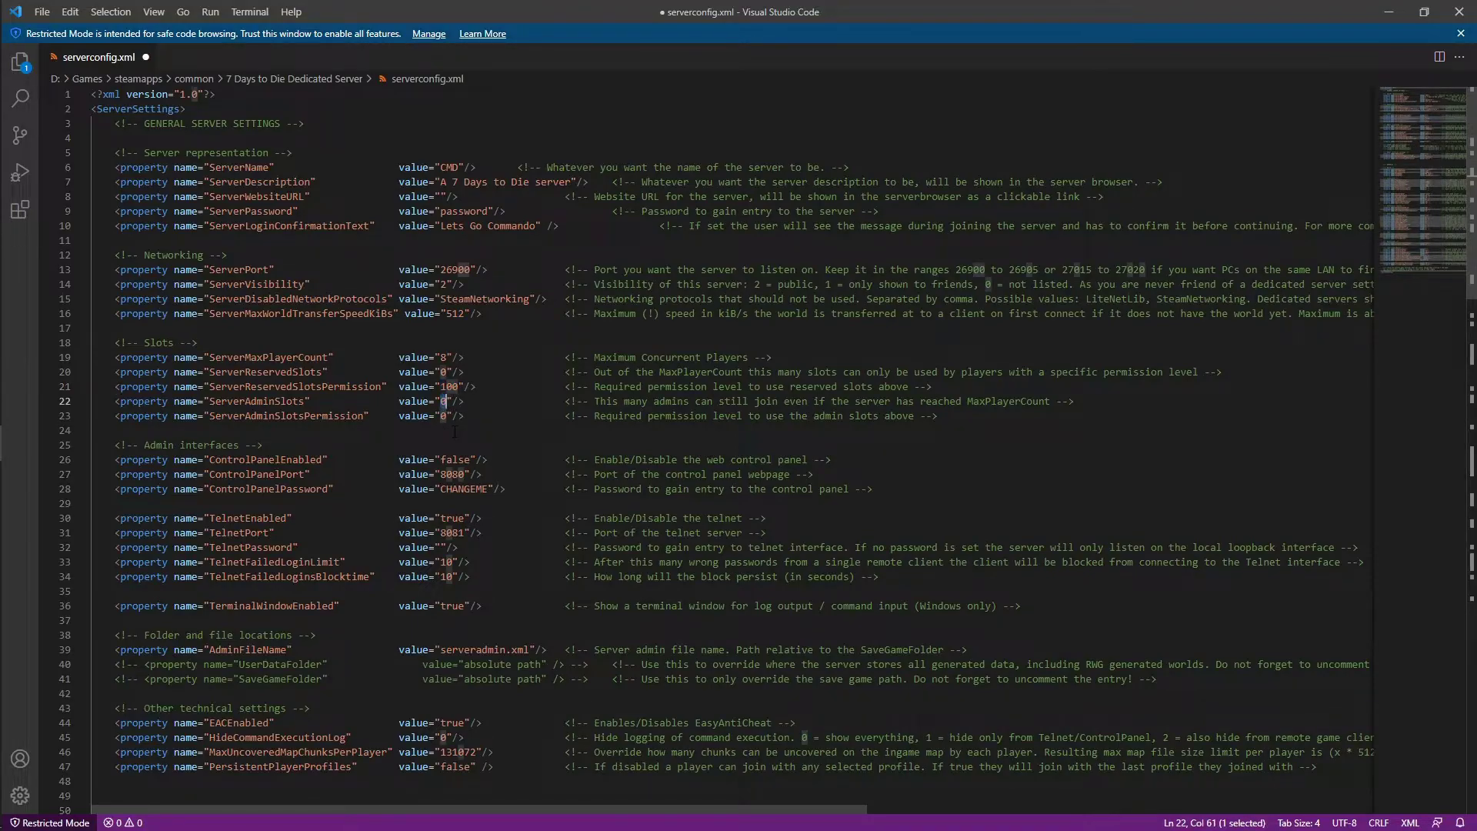
double_click(443, 415)
double_click(456, 459)
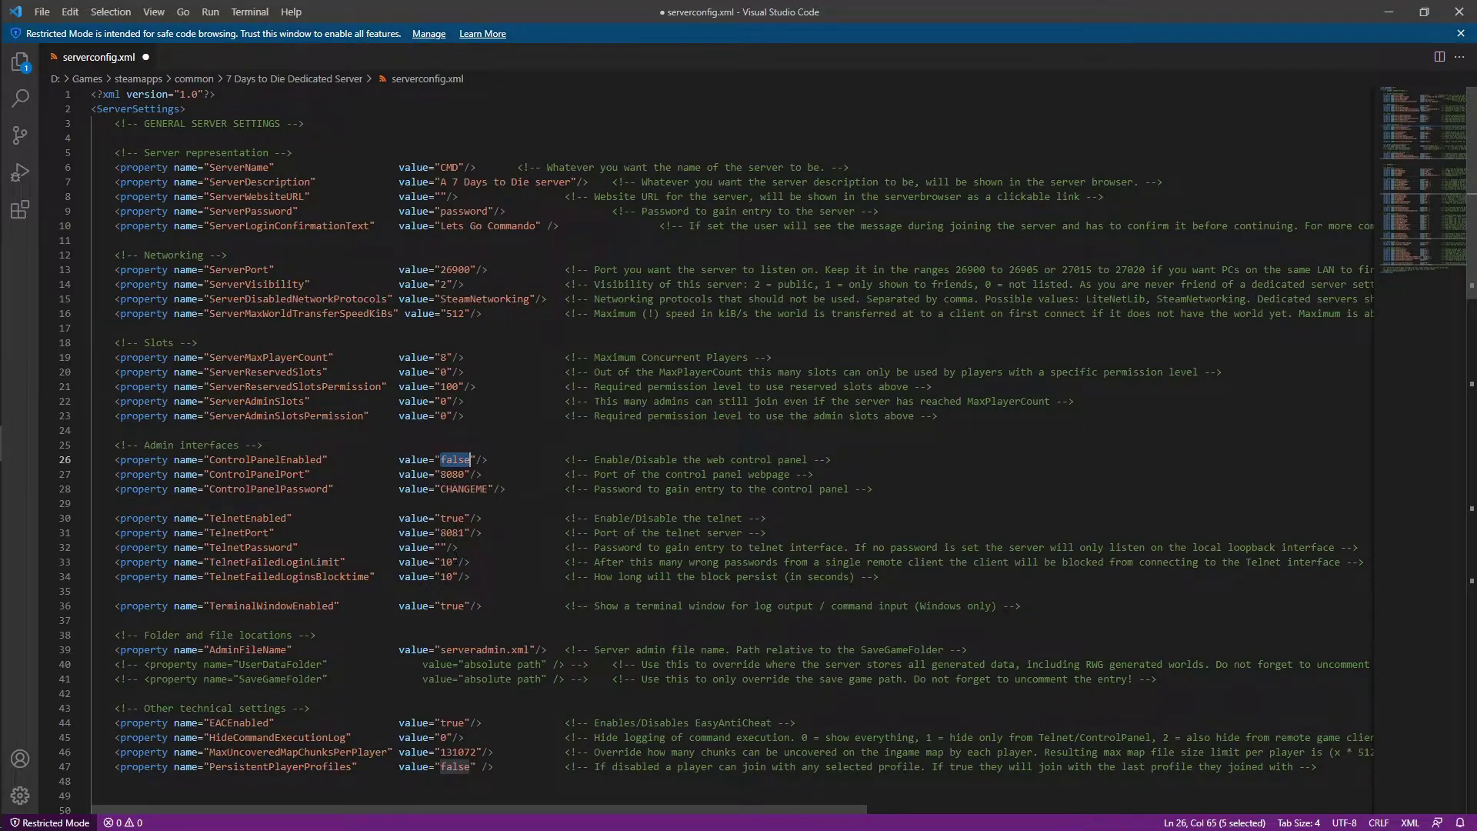
Change TelnetEnabled on line 30 from true to false
double_click(455, 518)
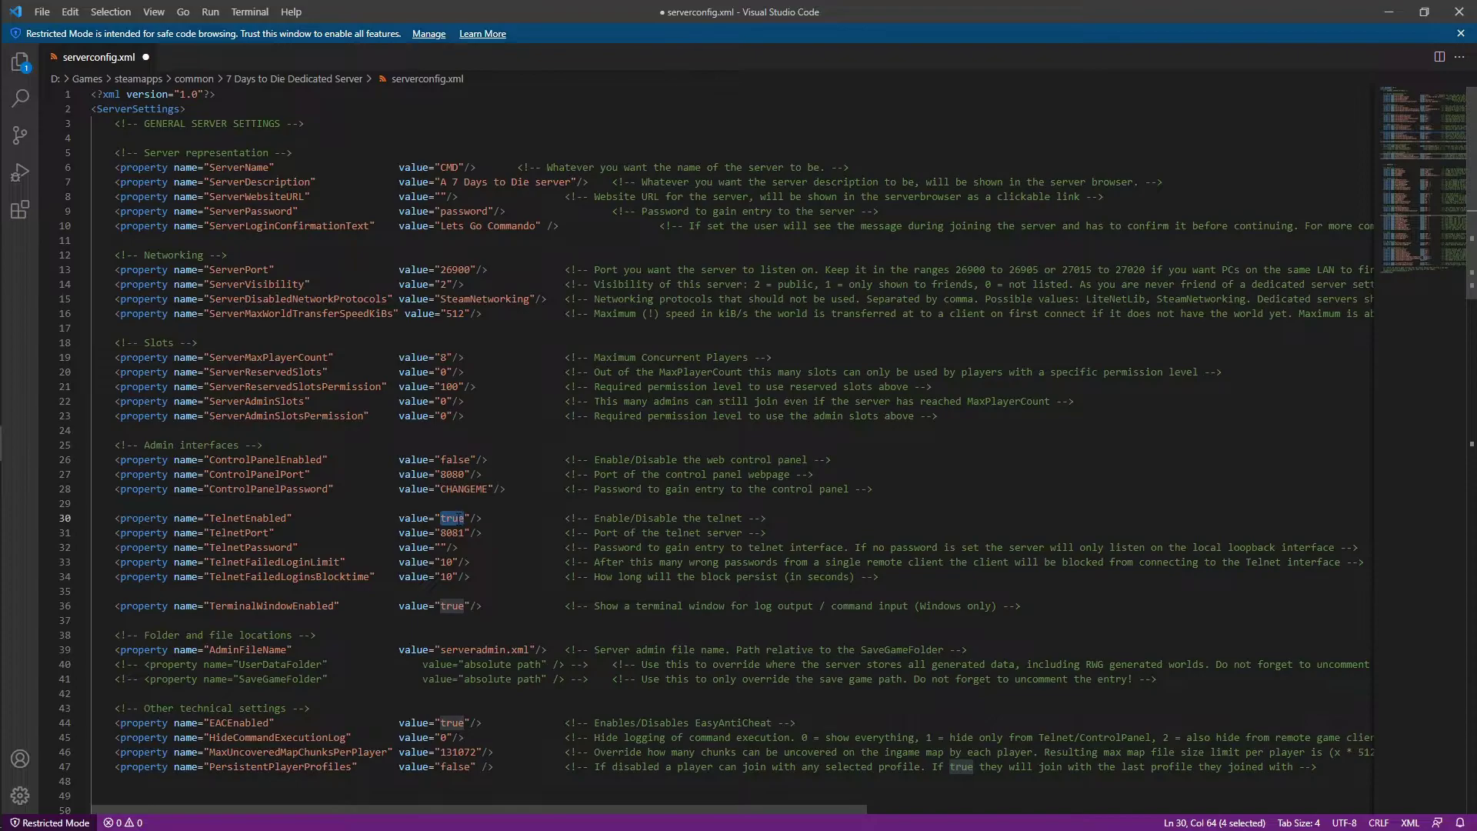
text(false)
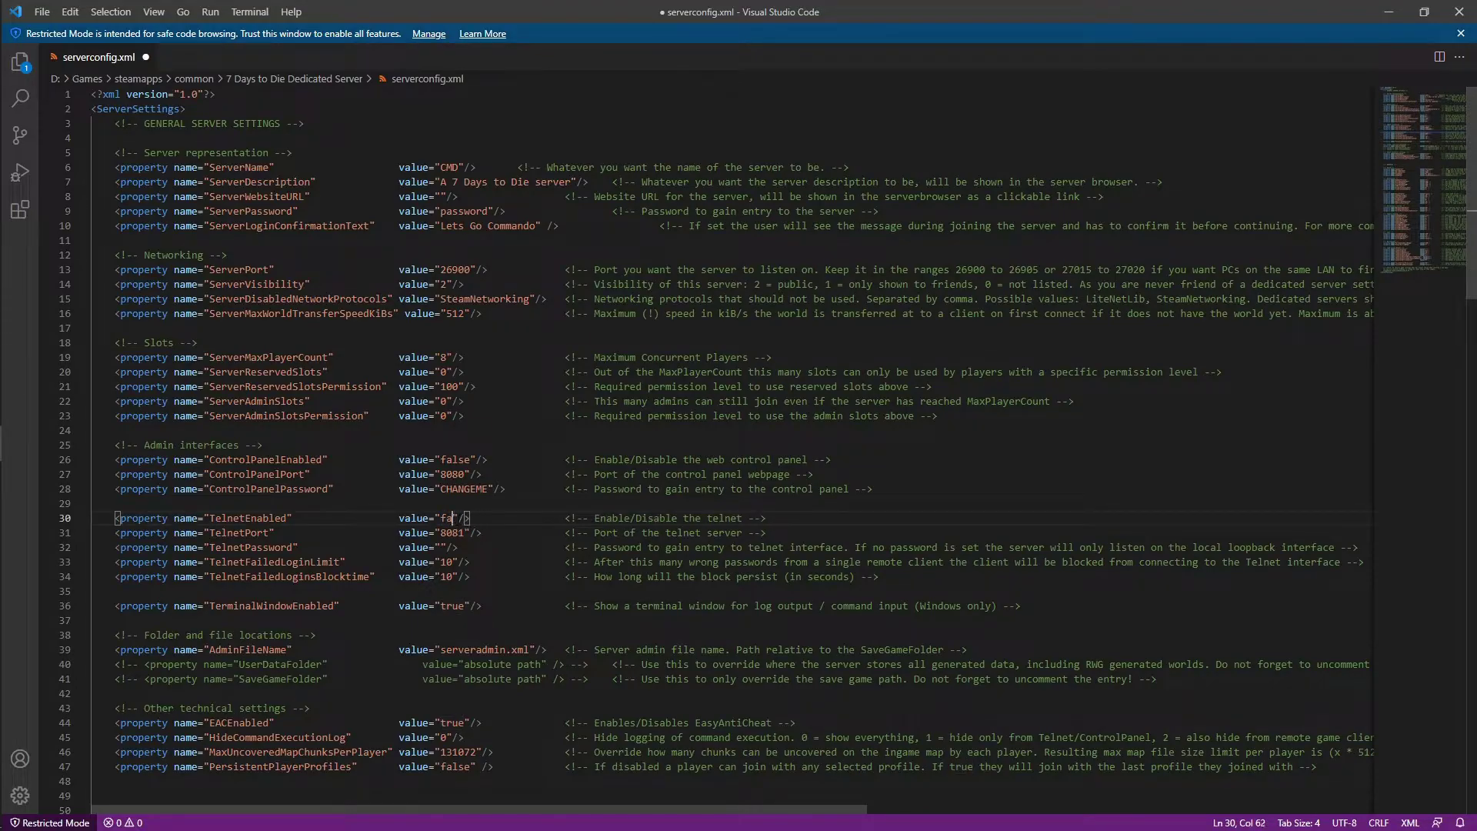
text(lse)
scroll(450, 651, down, 1)
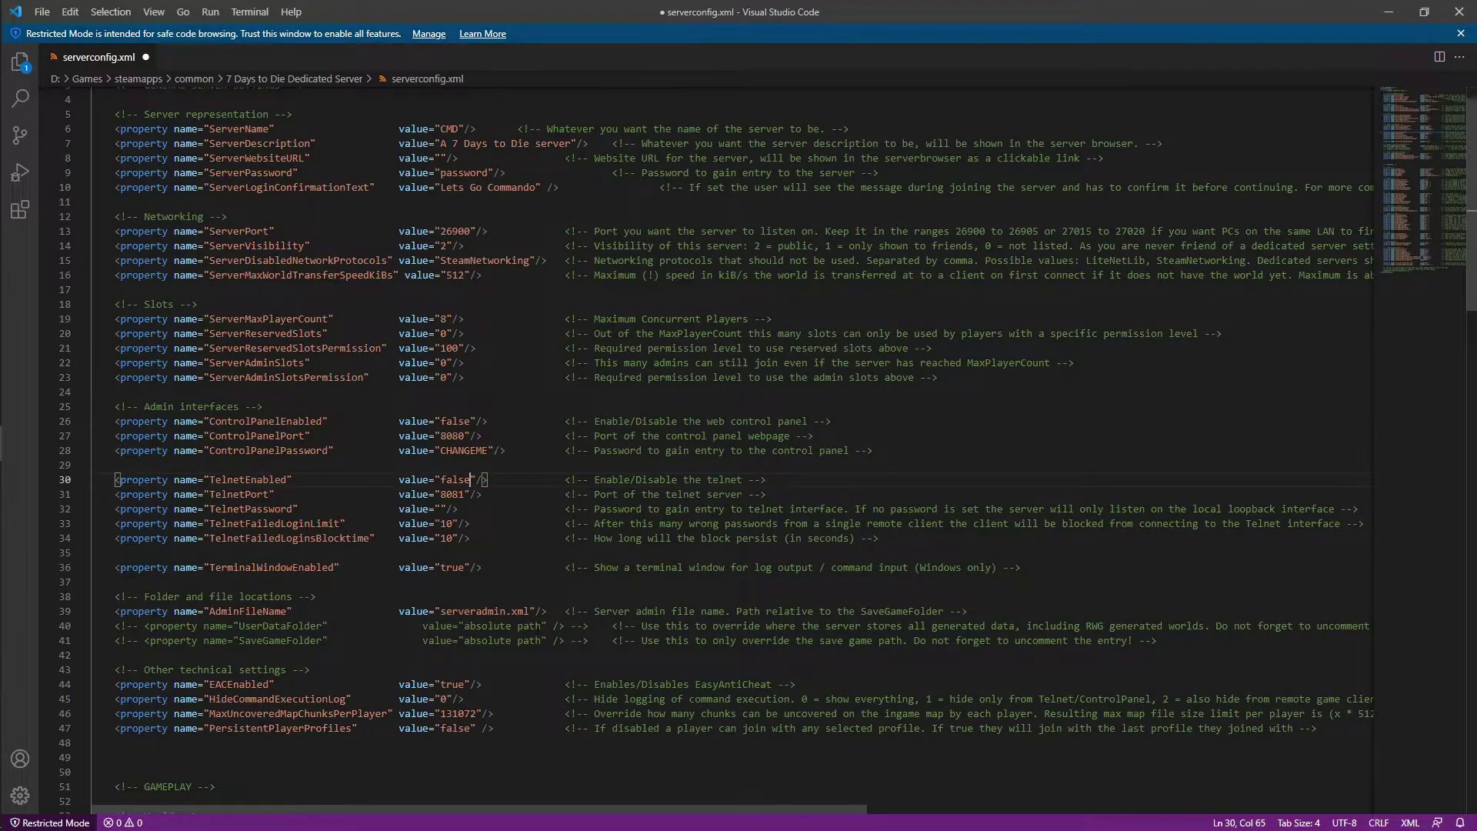
Point out the serveradmin.xml admin file name, then set EACEnabled on line 44 to false
drag(566, 611, 117, 611)
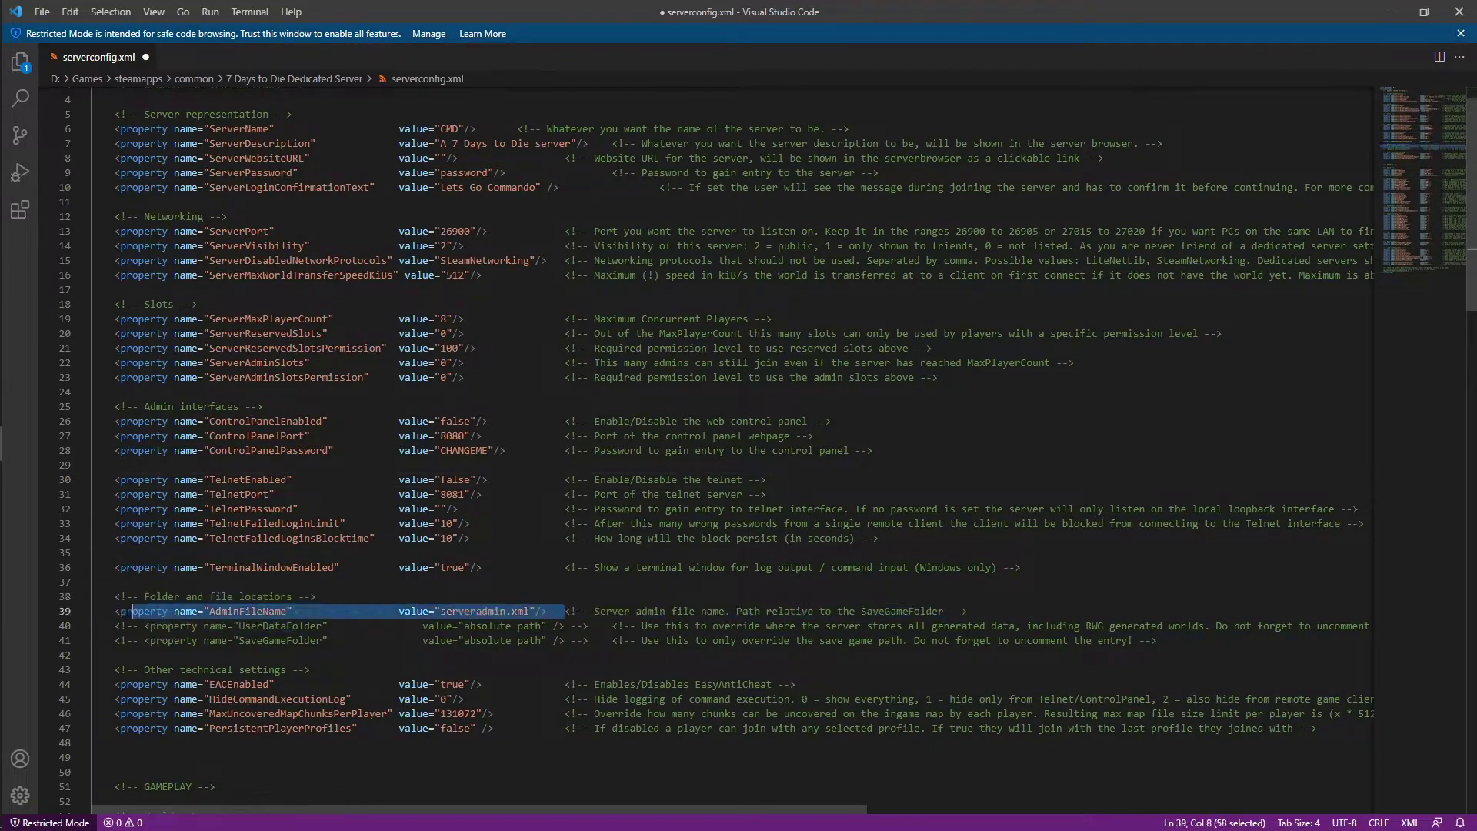
key(shift+Right)
click(531, 612)
drag(531, 611, 439, 611)
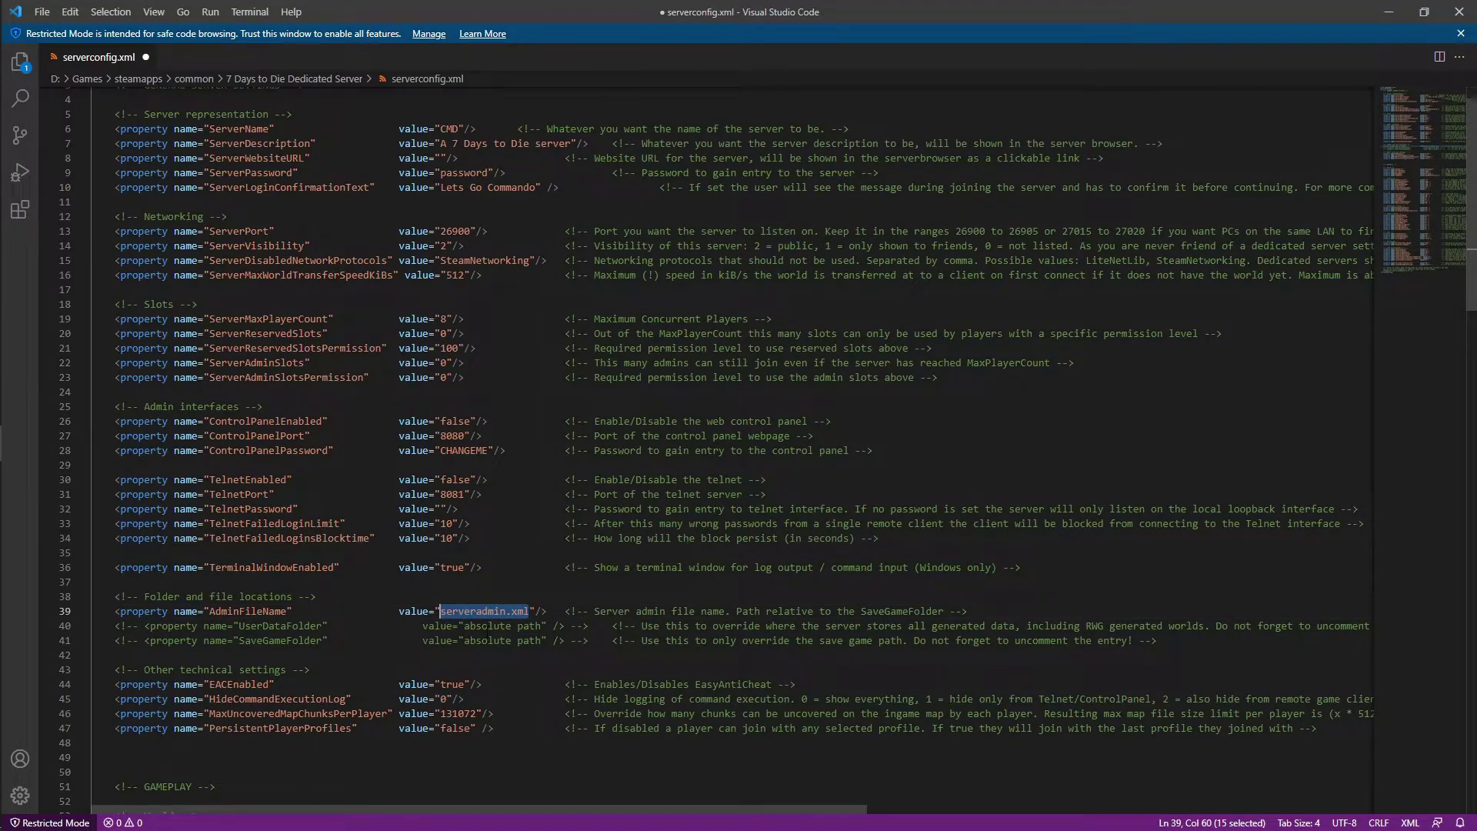
double_click(452, 685)
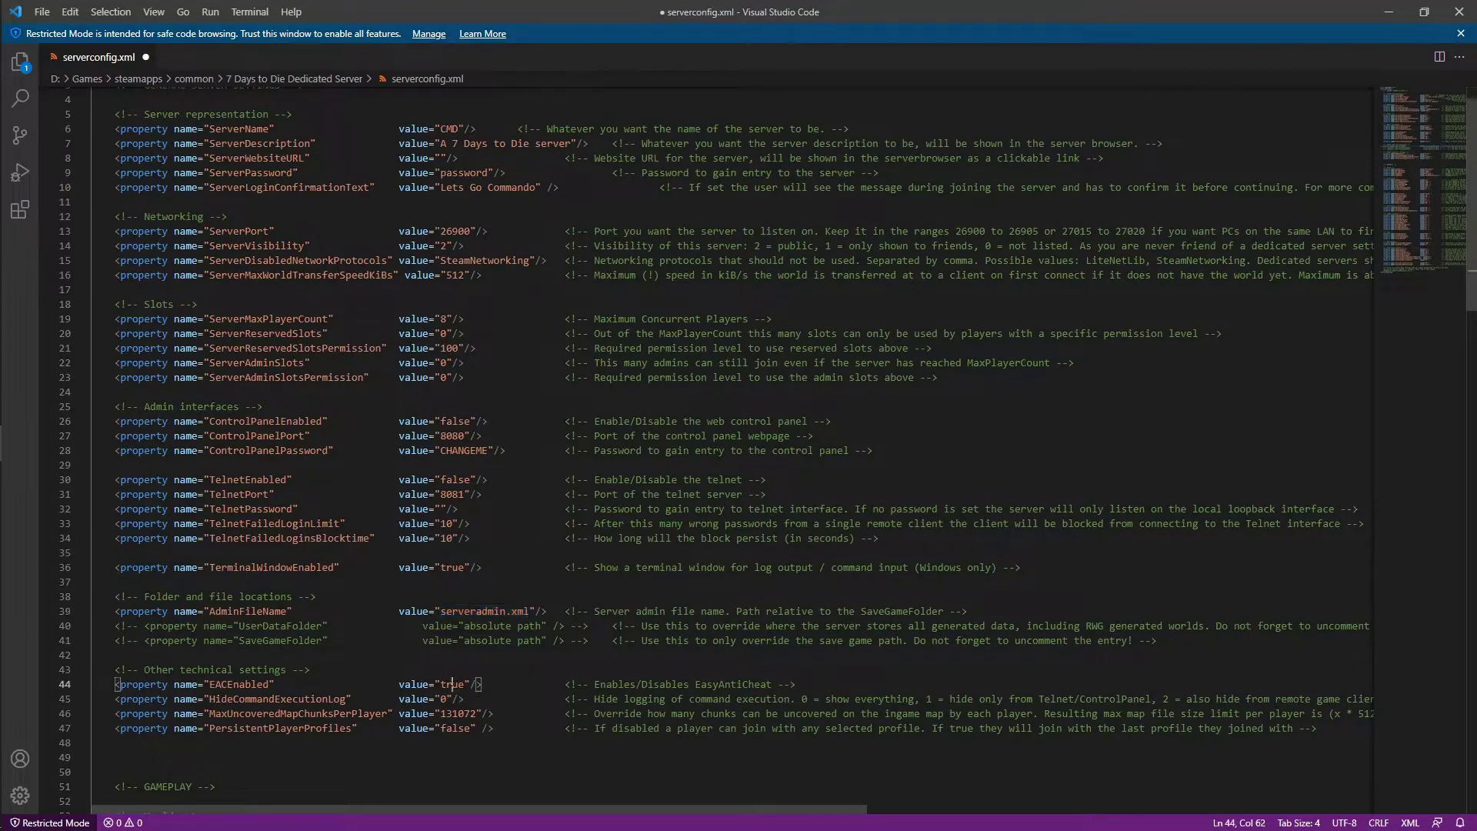
text(fl)
text(lse)
scroll(738, 450, down, 2)
scroll(739, 451, down, 1)
scroll(738, 450, down, 2)
scroll(739, 450, down, 1)
scroll(739, 450, down, 2)
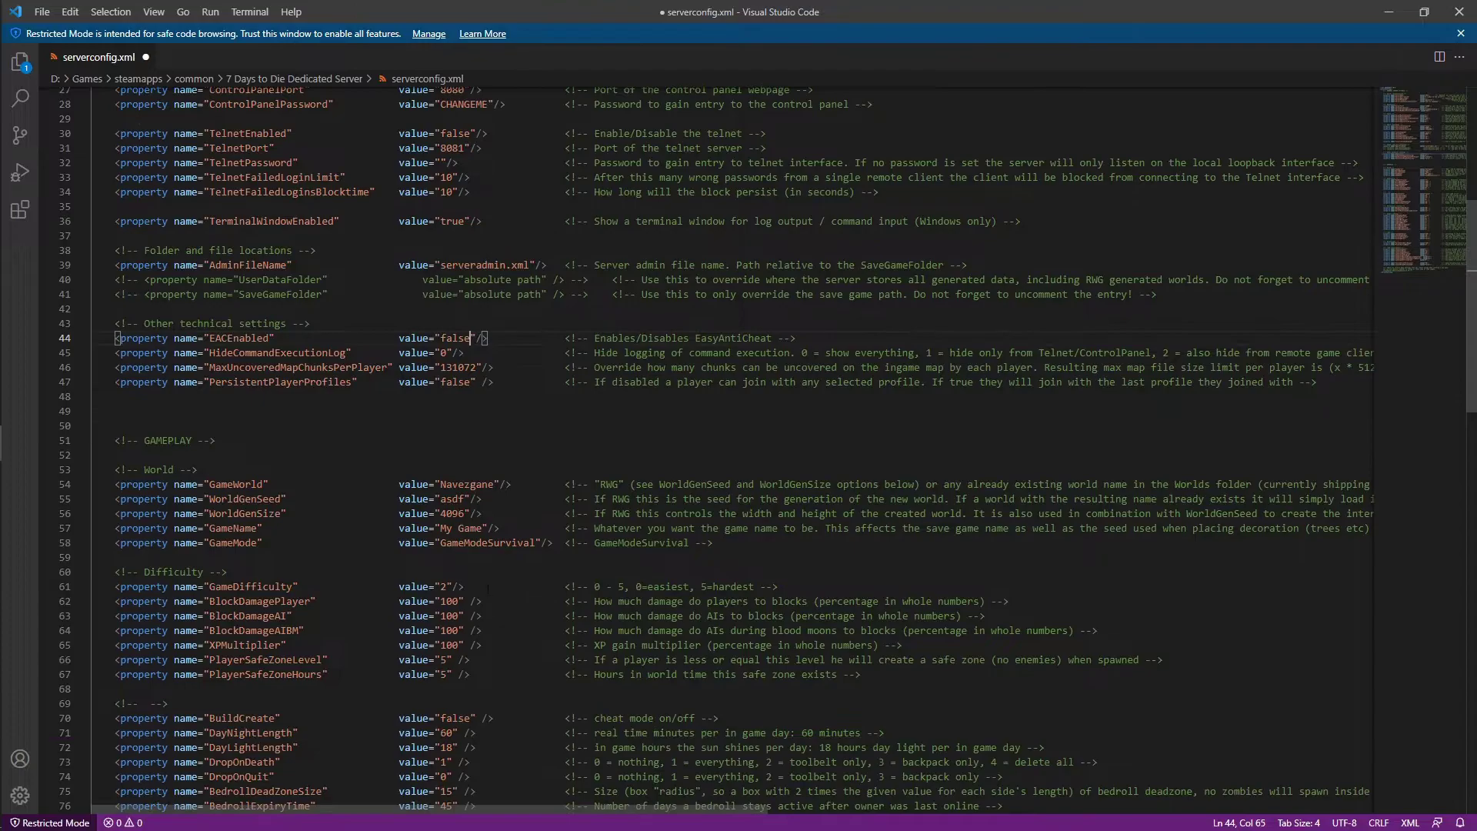
double_click(471, 485)
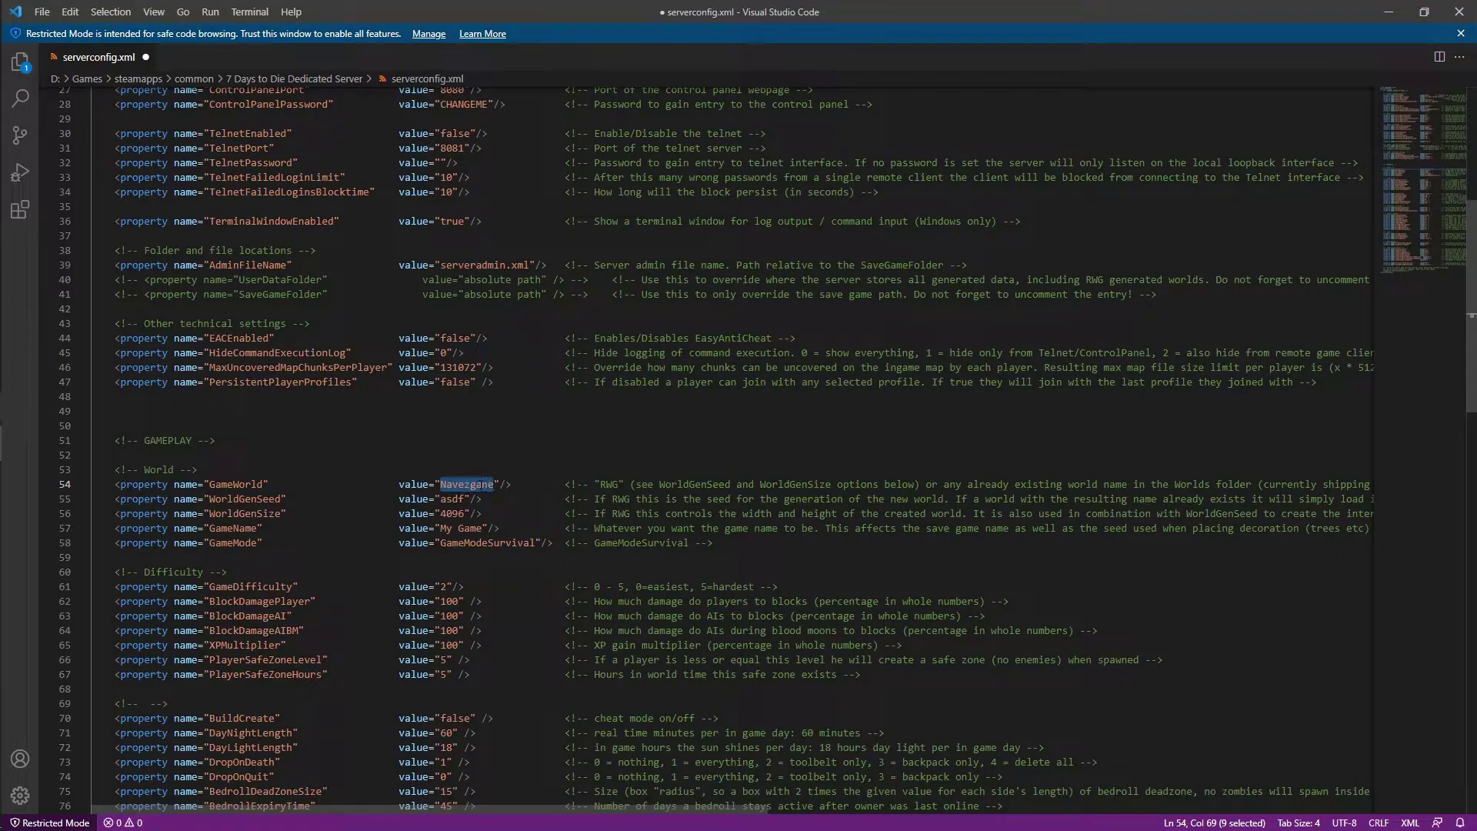
double_click(457, 499)
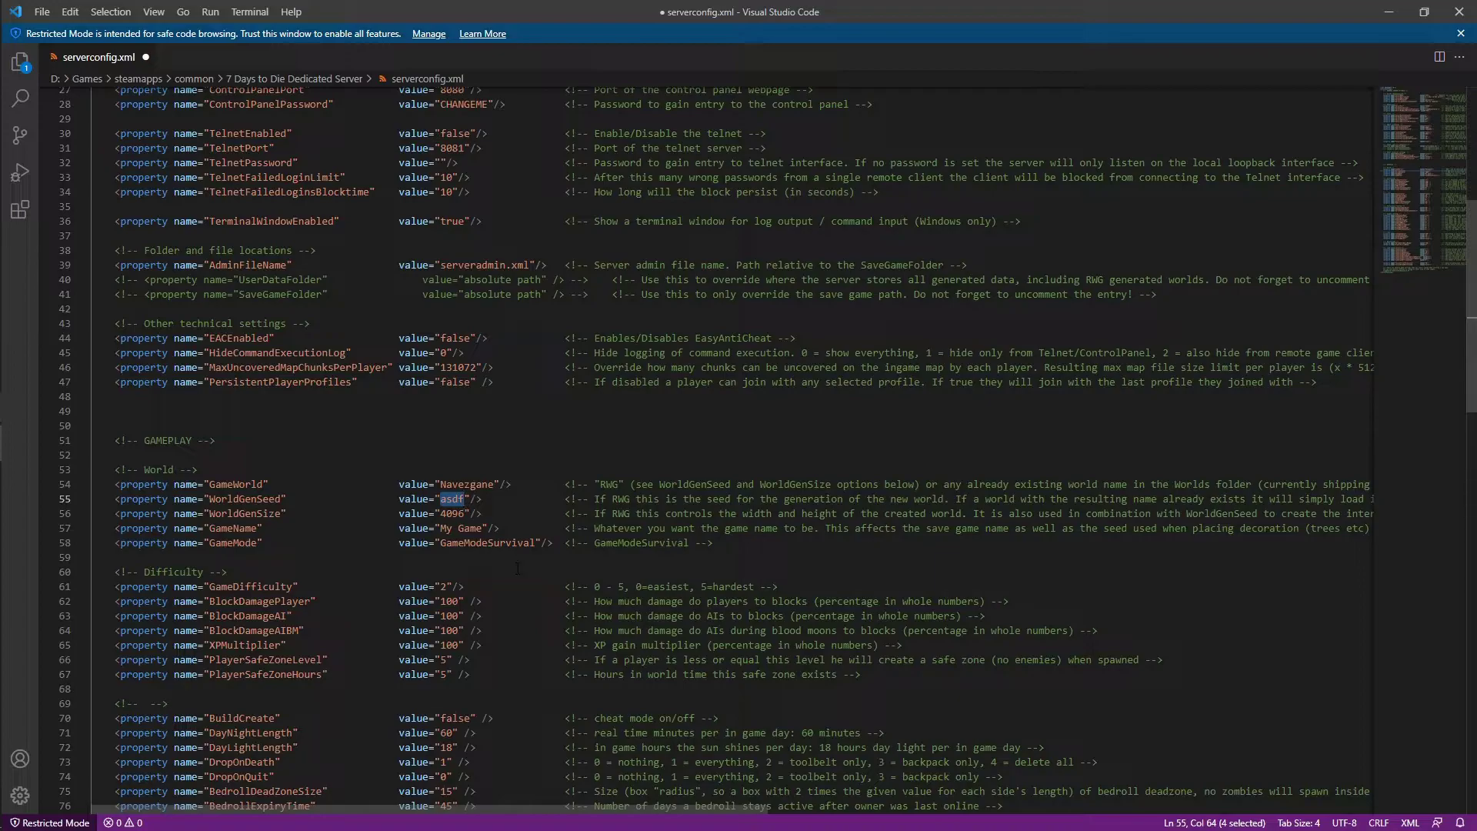
double_click(453, 514)
click(459, 527)
double_click(466, 527)
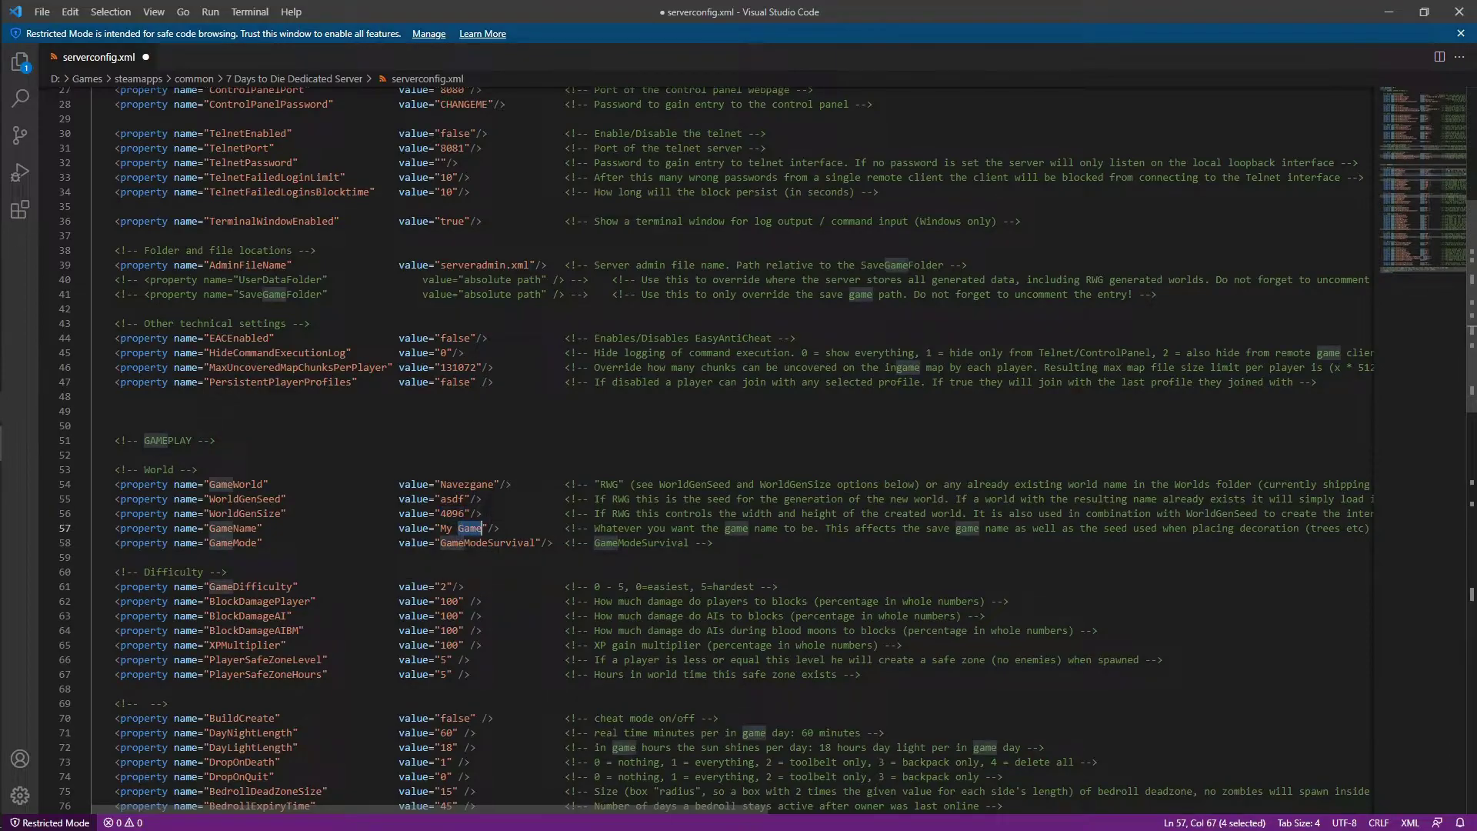
click(494, 542)
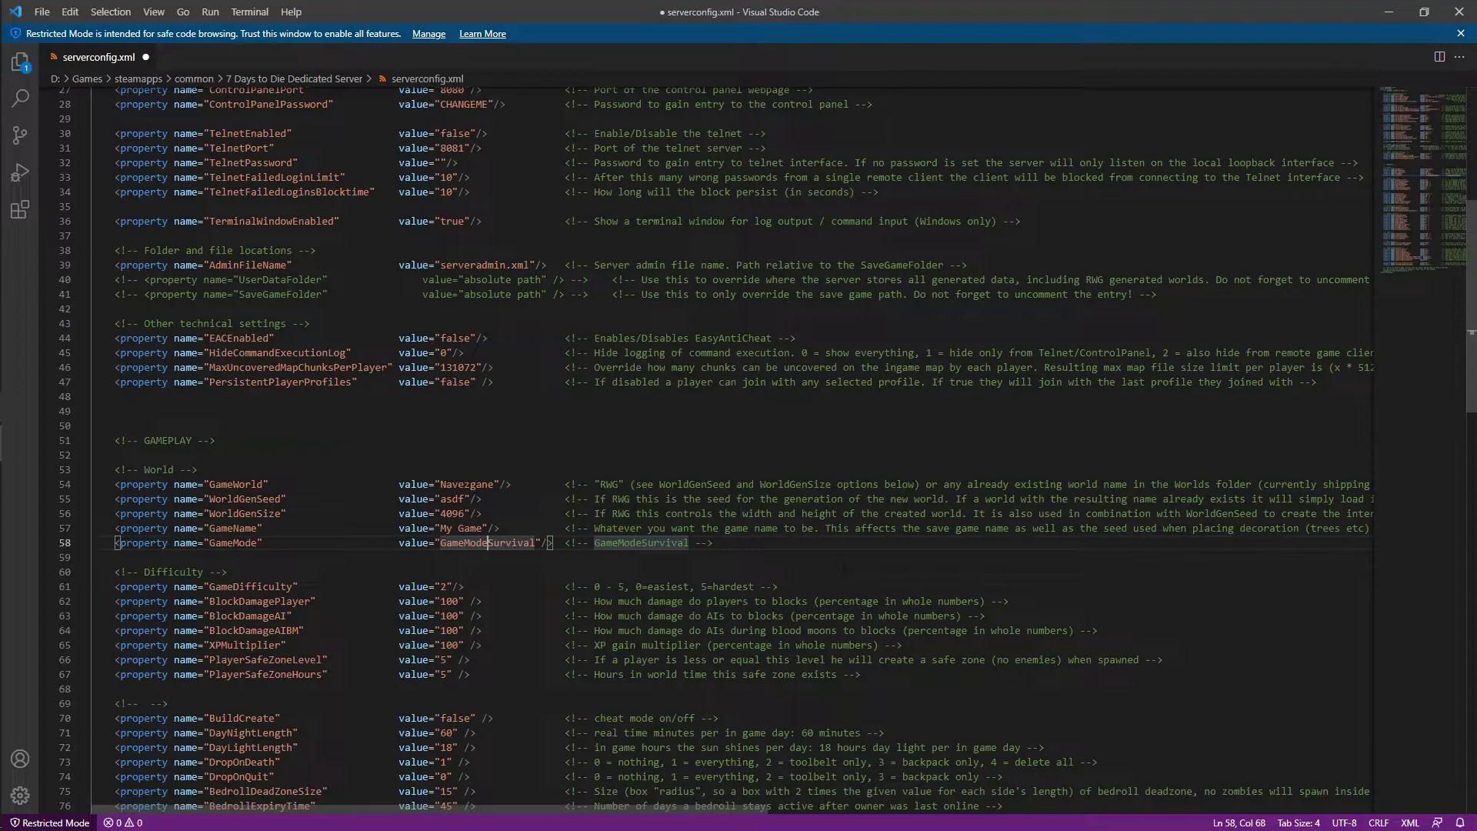
double_click(449, 602)
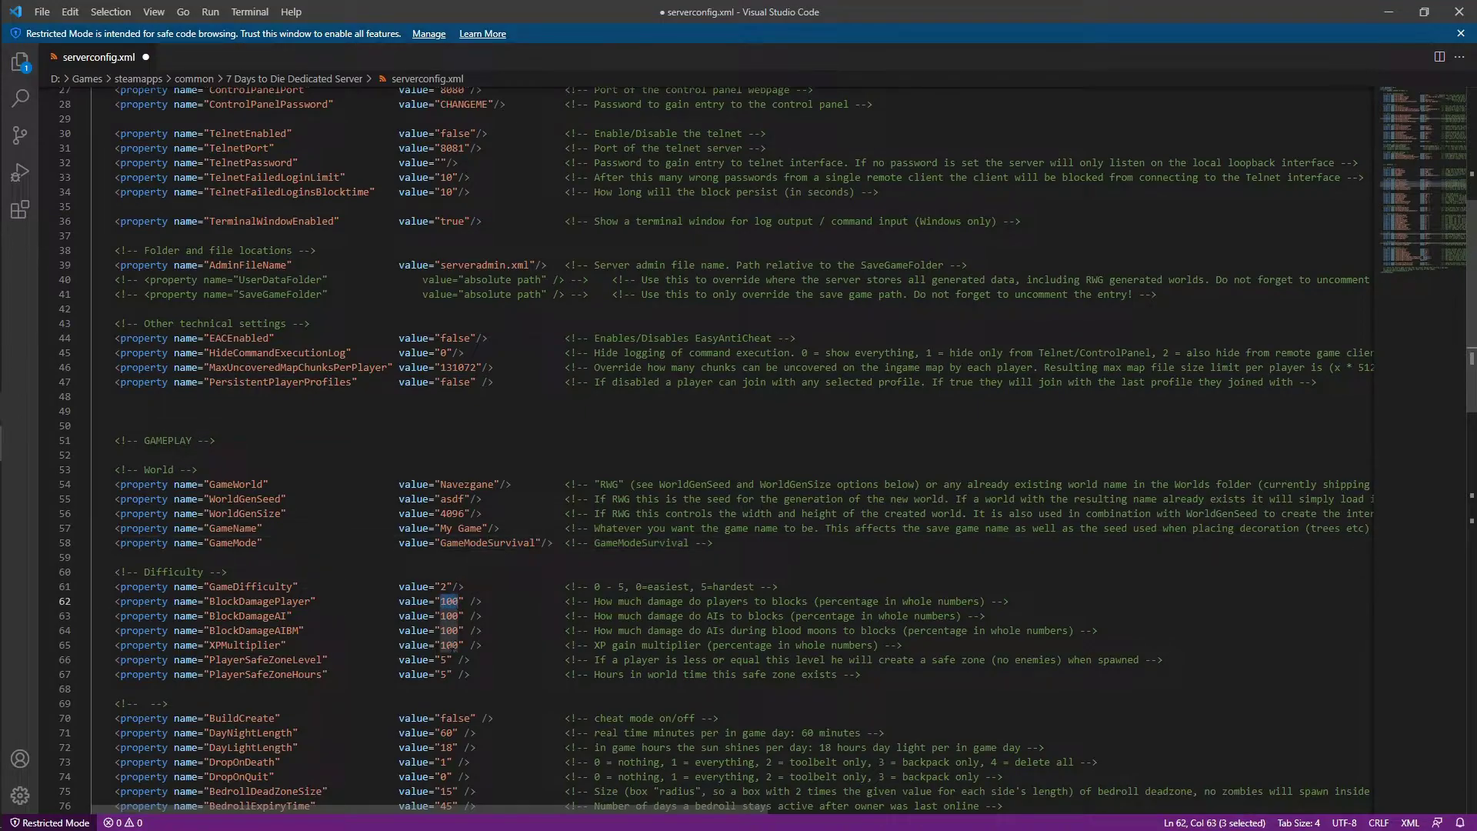
double_click(449, 646)
click(447, 659)
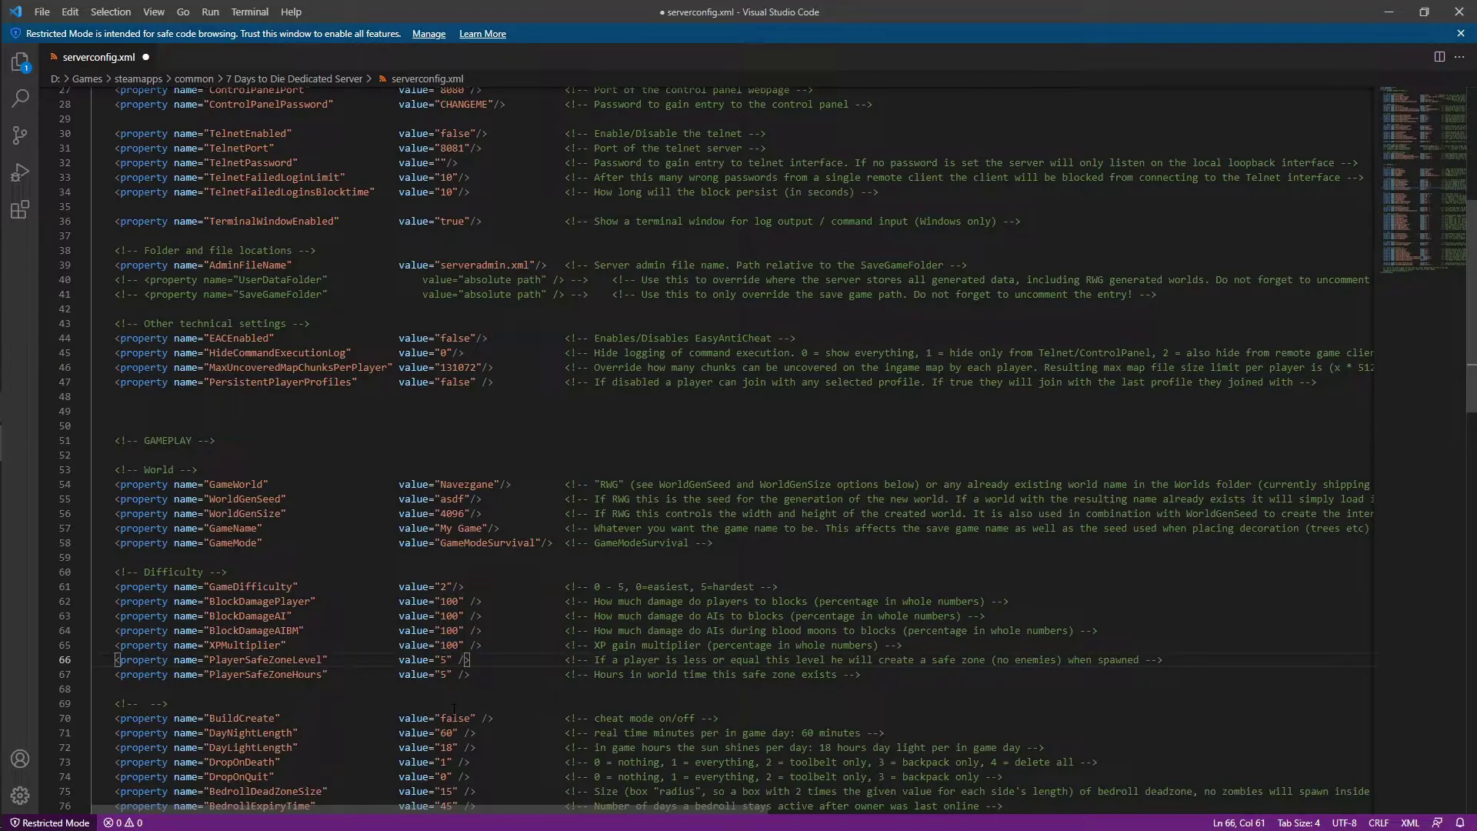
scroll(447, 660, down, 1)
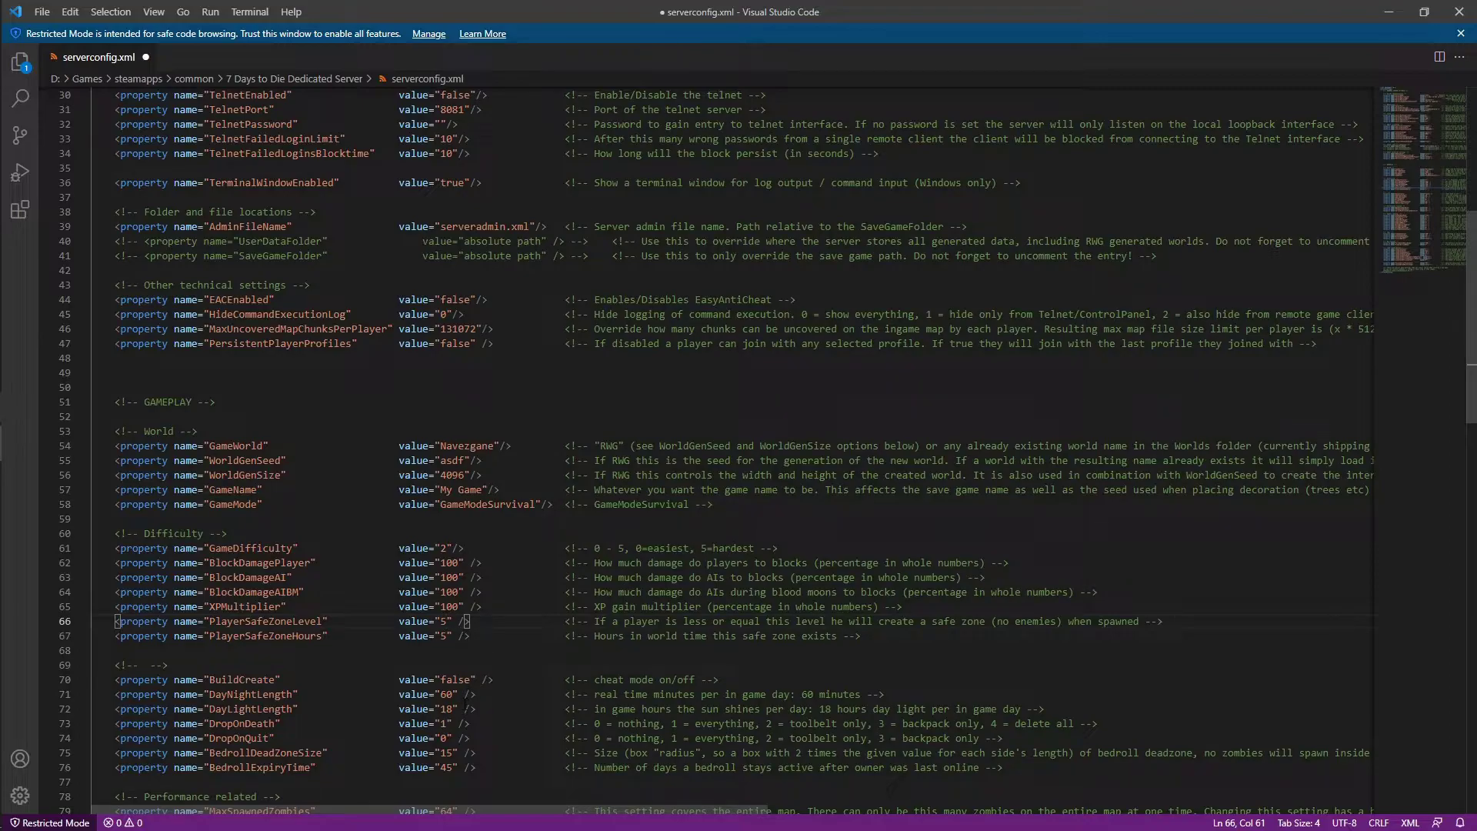
click(446, 679)
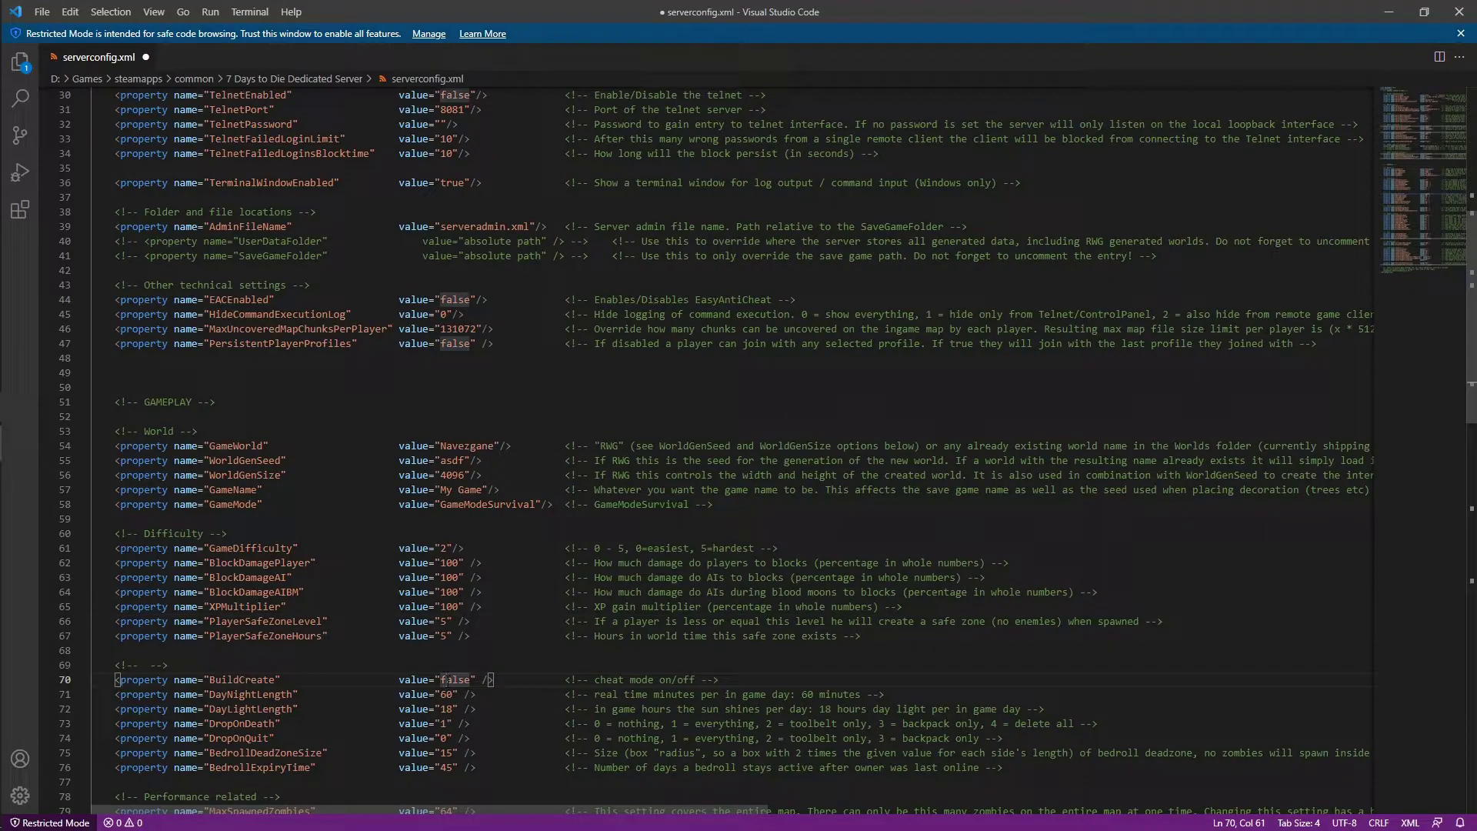
double_click(447, 678)
double_click(450, 694)
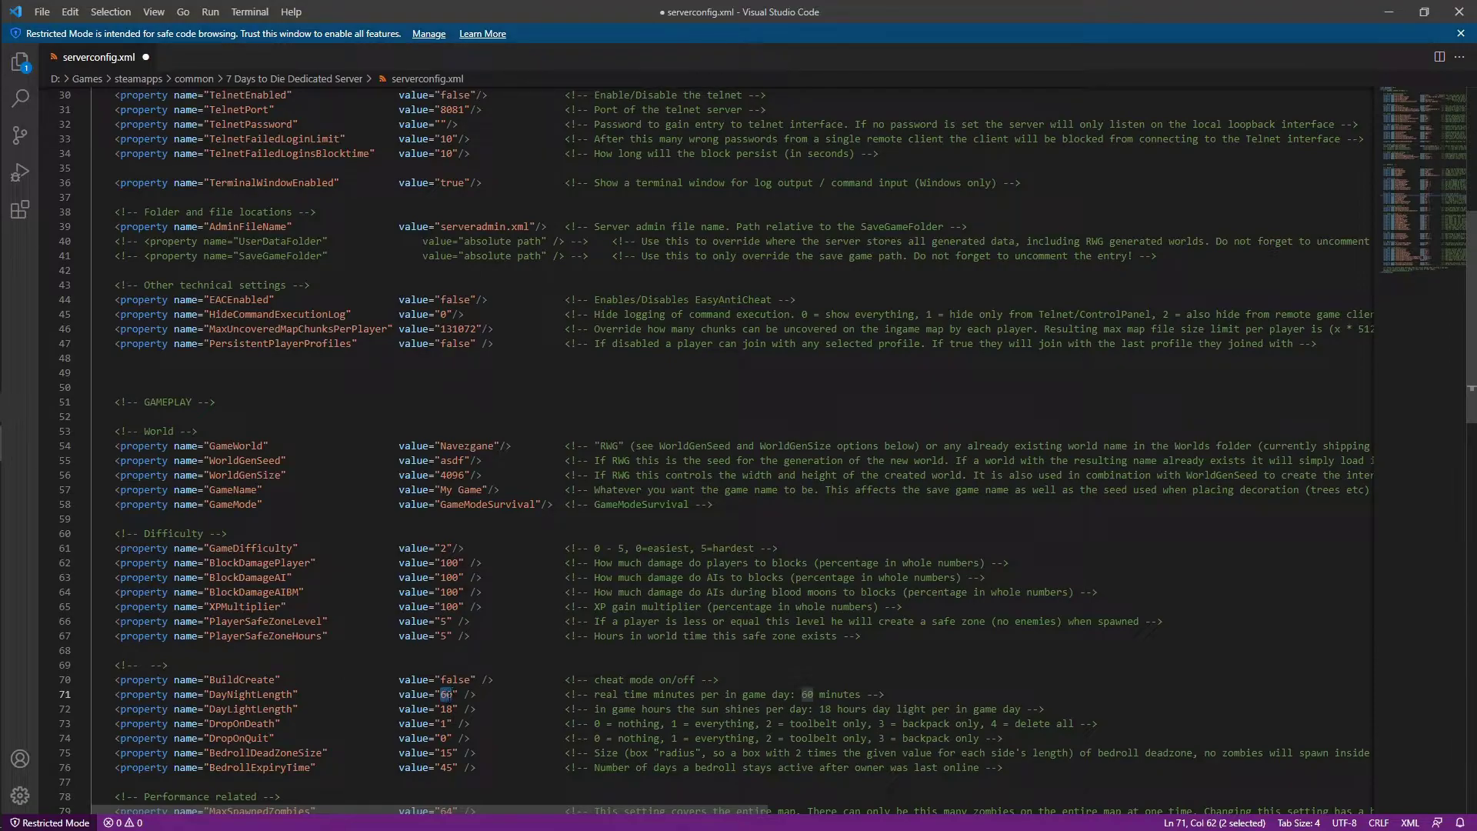
double_click(448, 709)
double_click(445, 724)
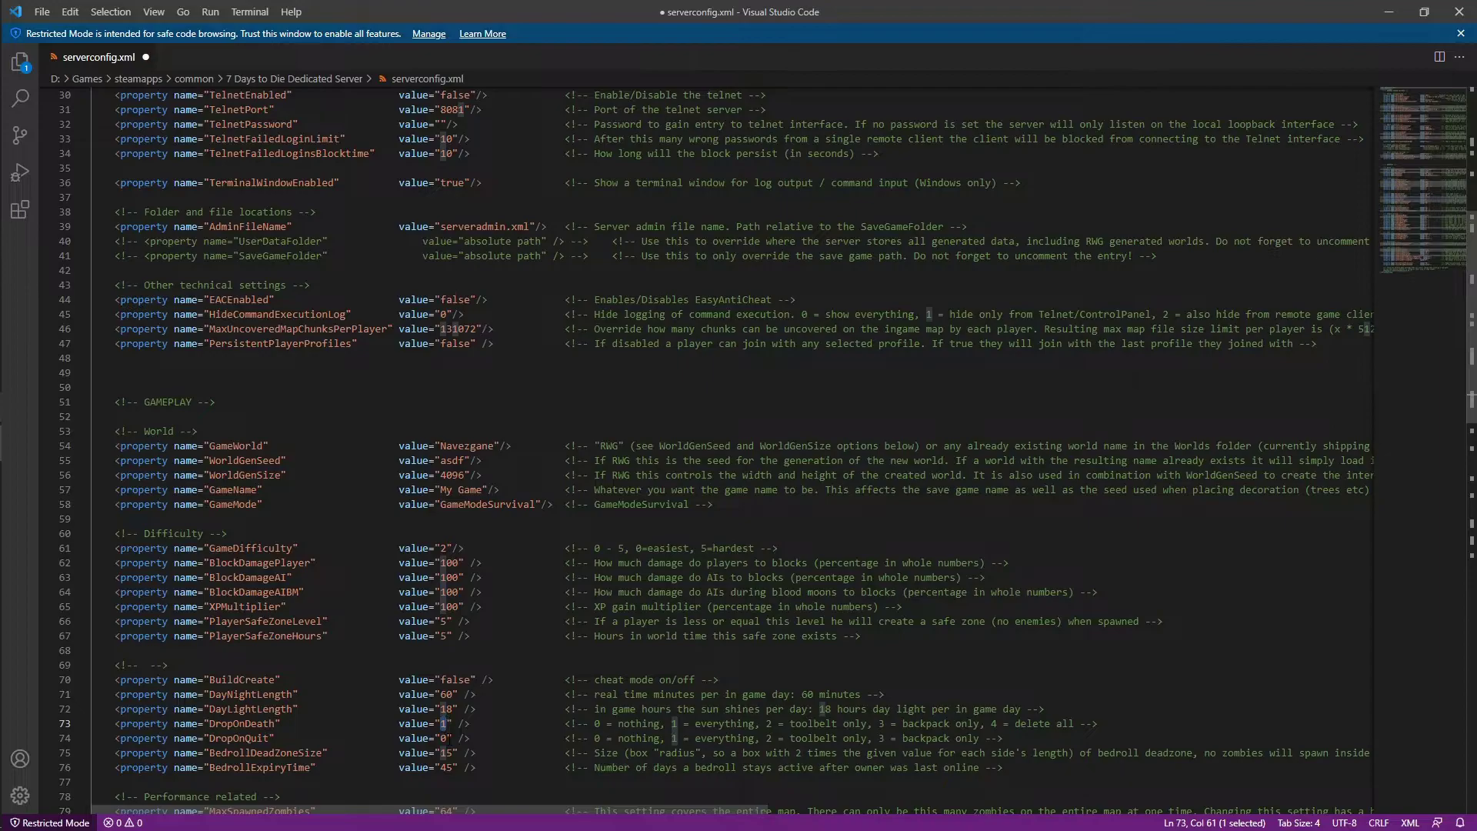
double_click(443, 738)
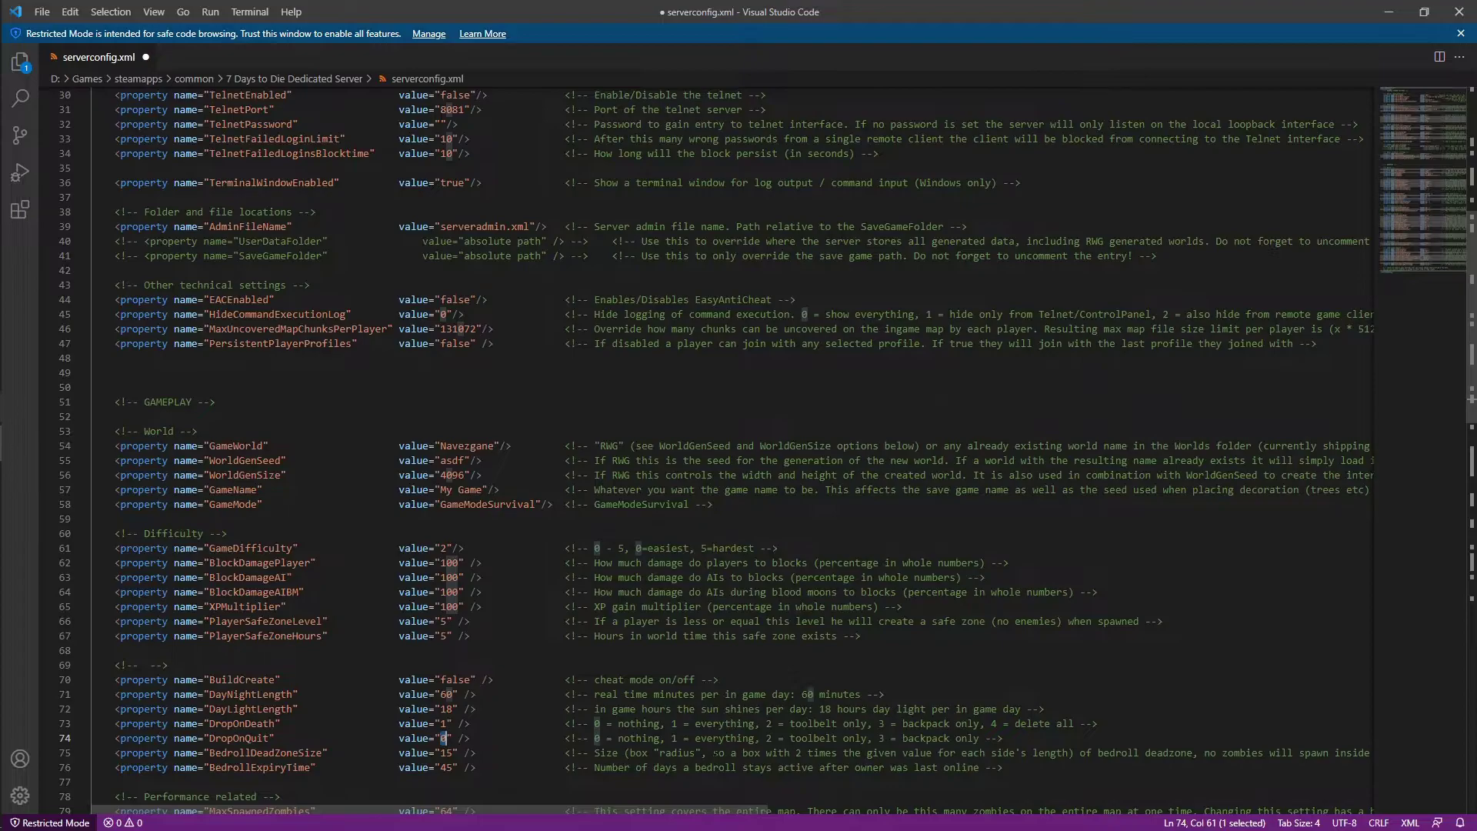
double_click(447, 752)
scroll(454, 740, down, 2)
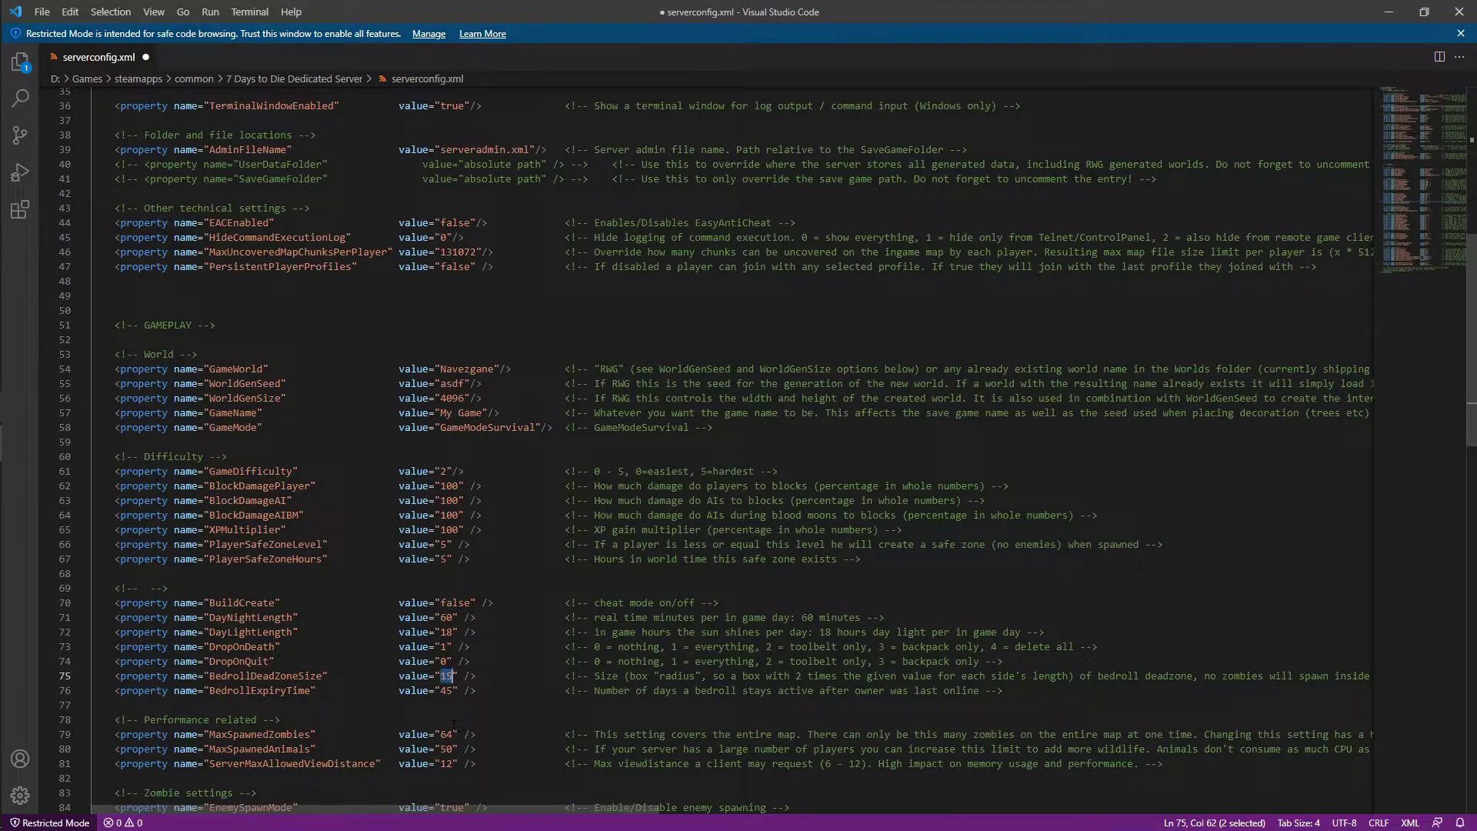
double_click(447, 691)
scroll(484, 793, down, 2)
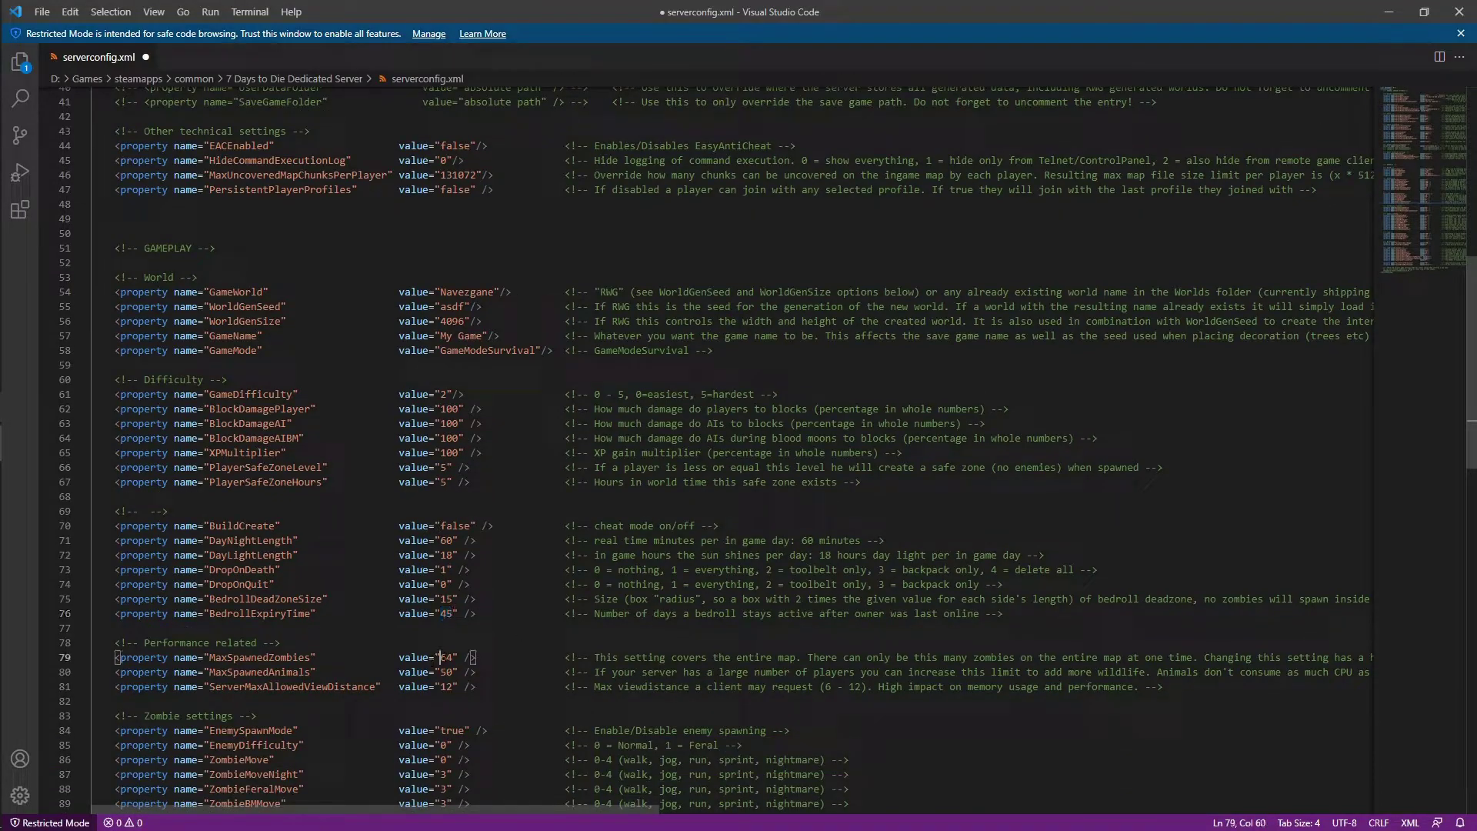
double_click(446, 657)
key(Down)
scroll(454, 672, down, 2)
double_click(446, 609)
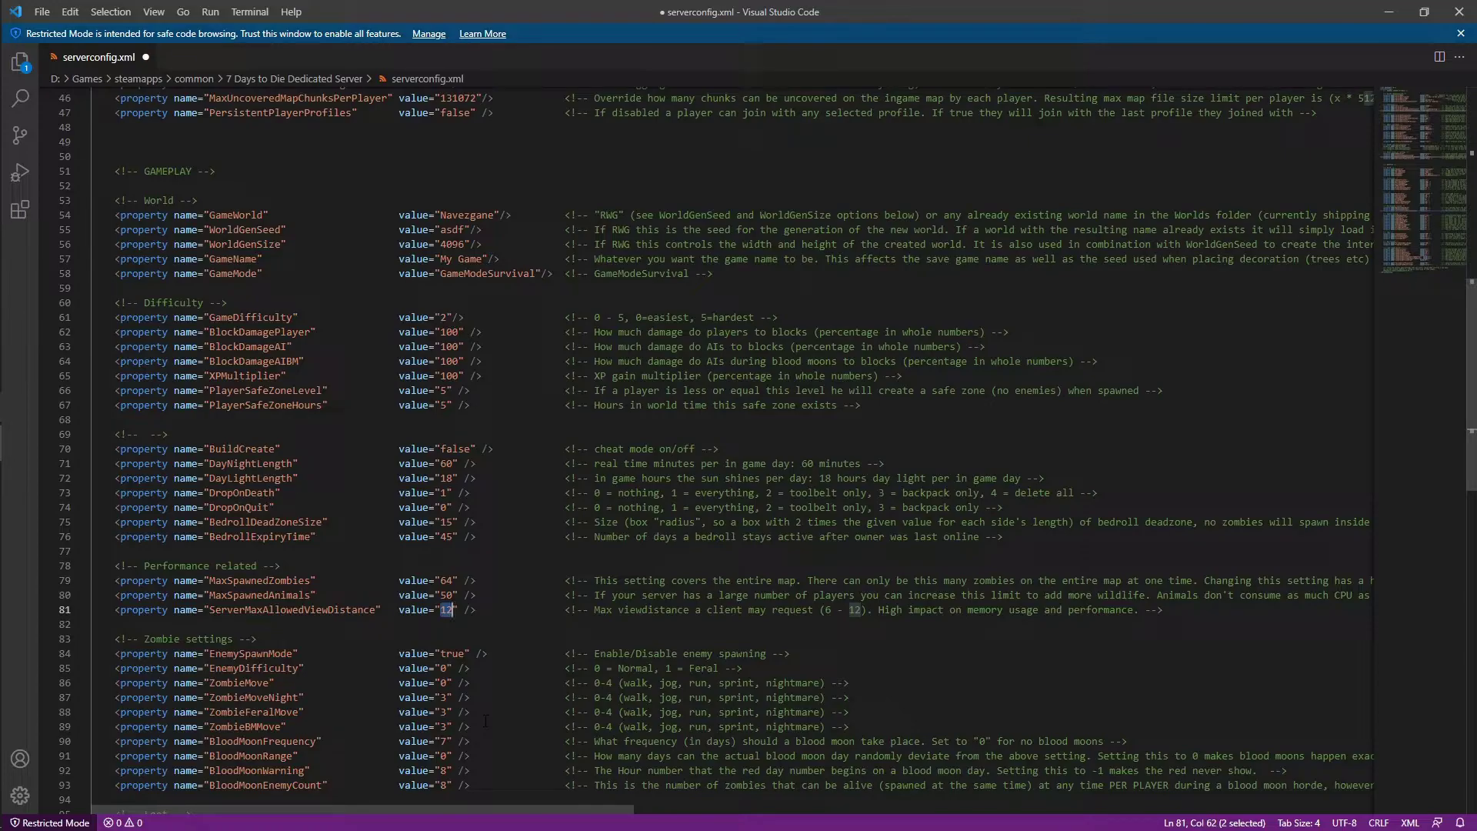
scroll(528, 634, down, 1)
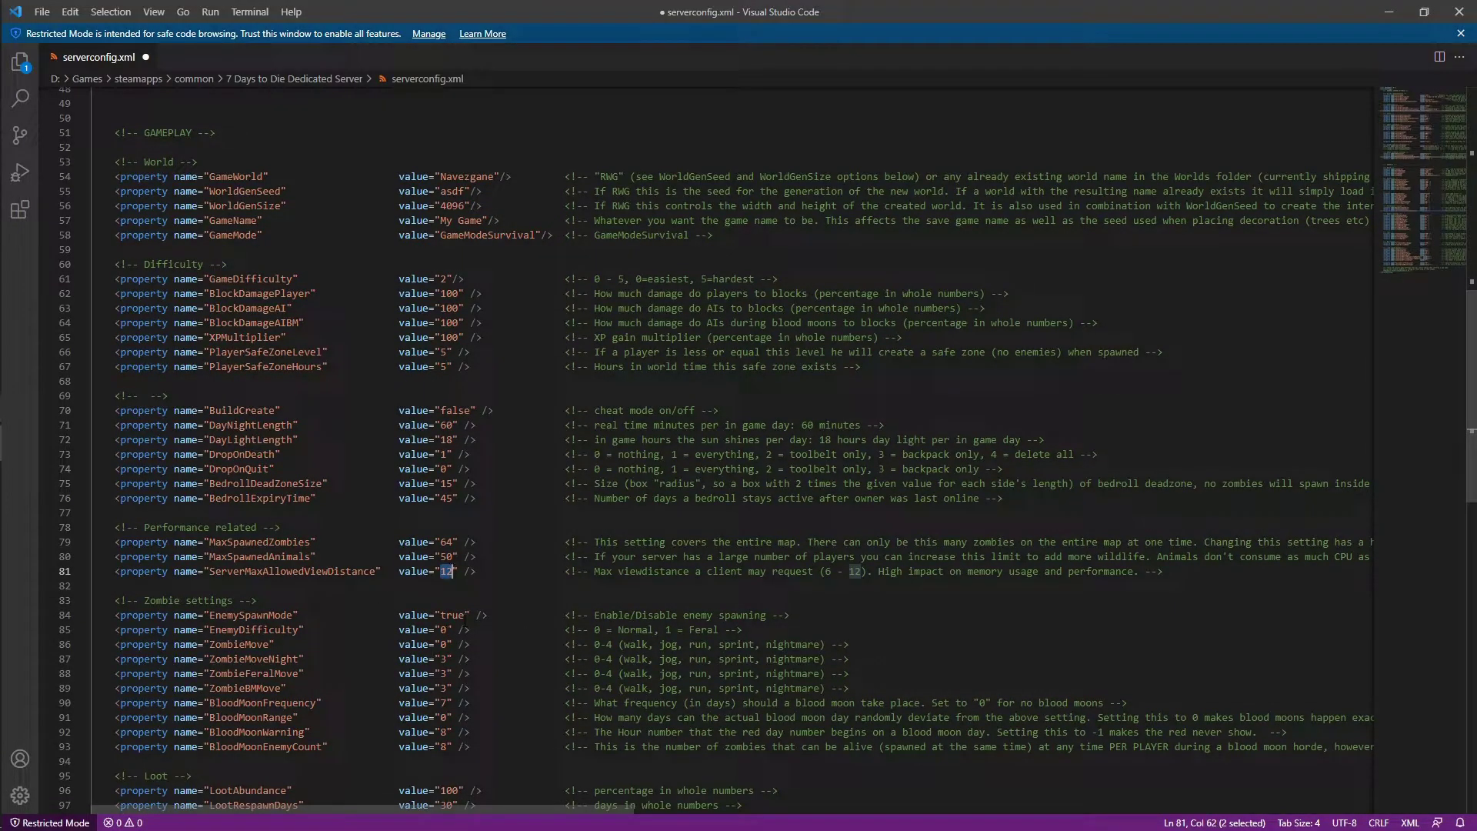
double_click(444, 630)
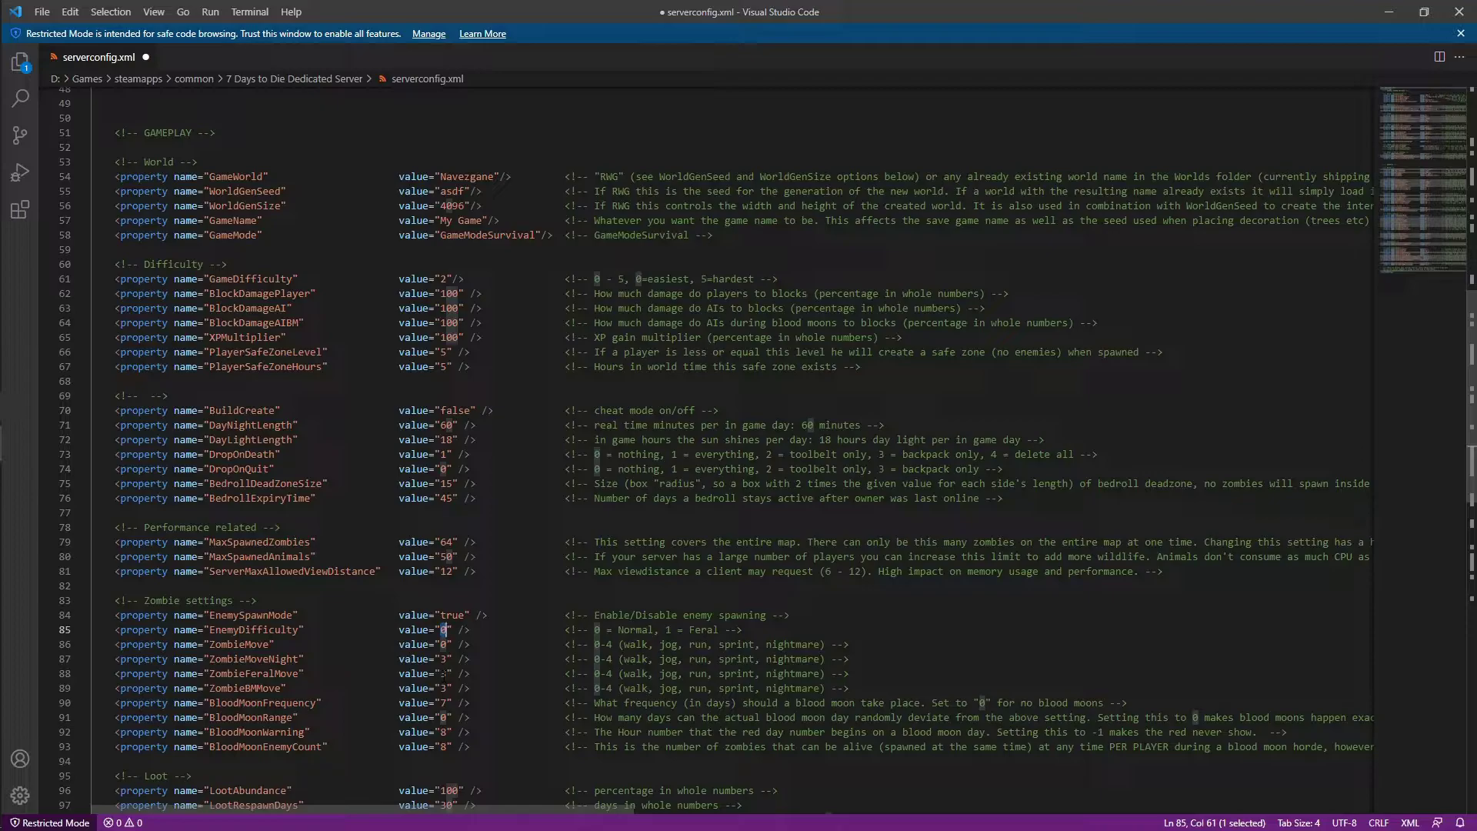
double_click(445, 644)
double_click(264, 702)
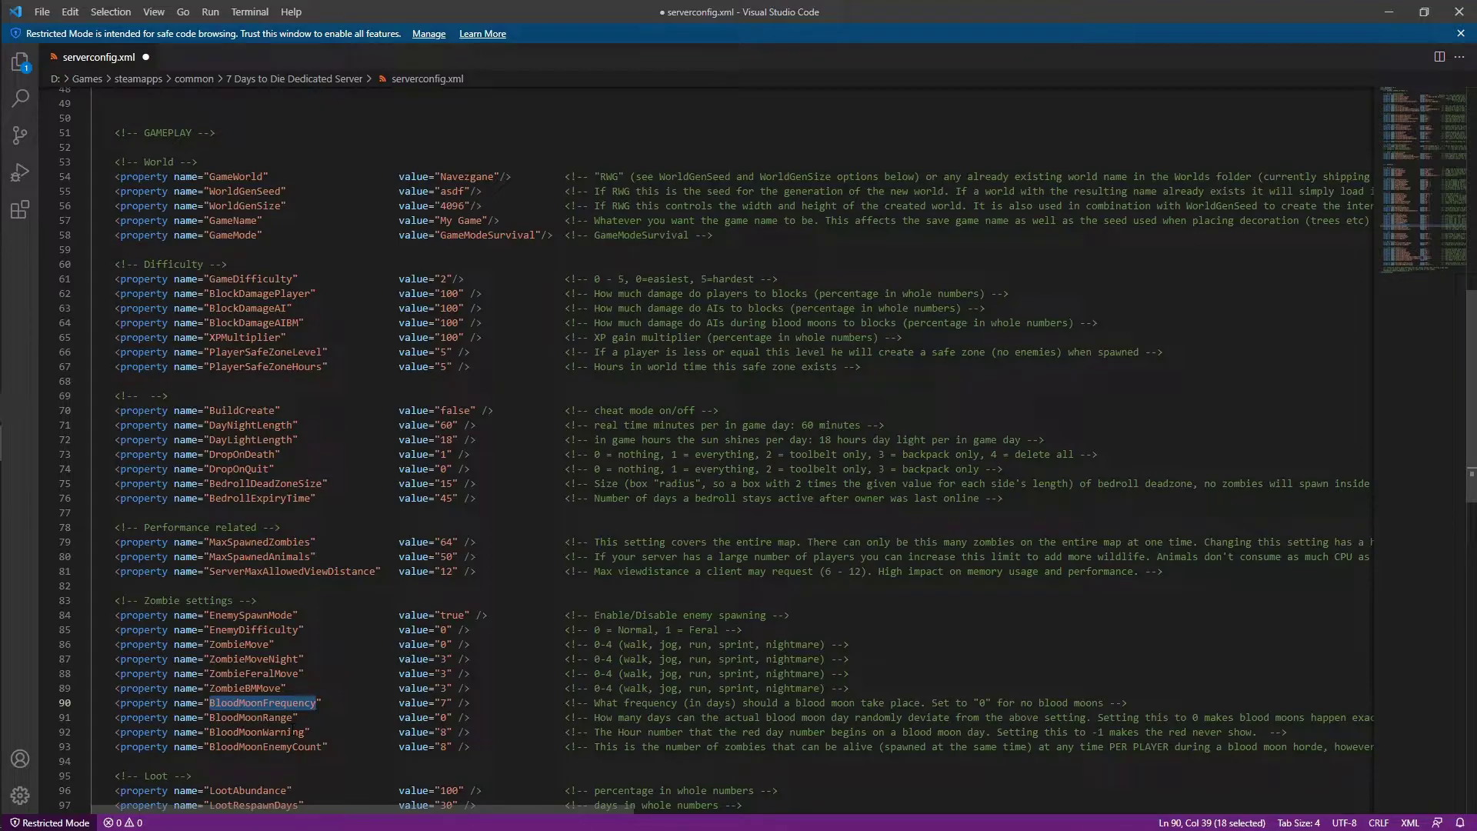
double_click(256, 732)
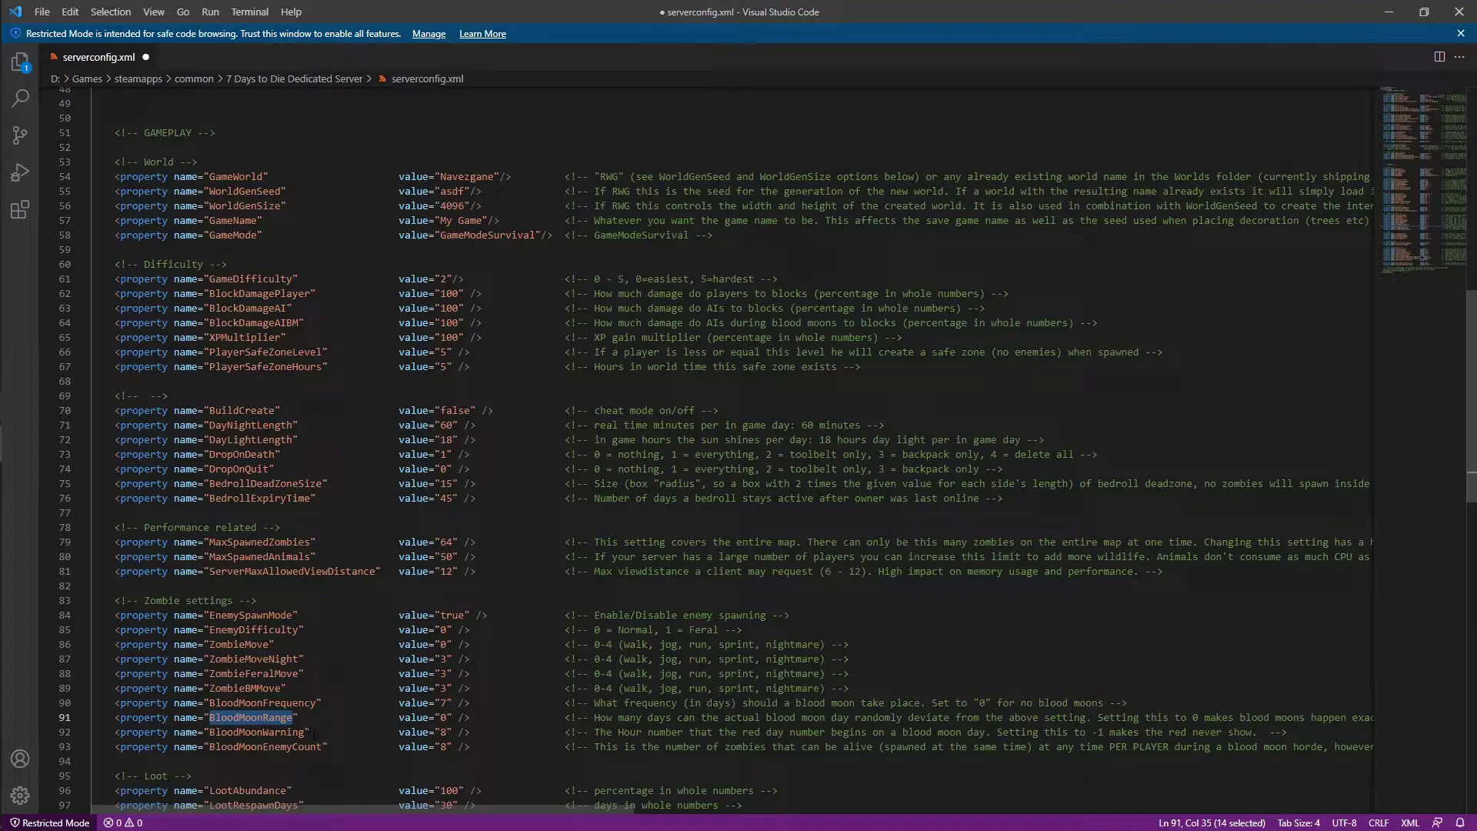
double_click(282, 731)
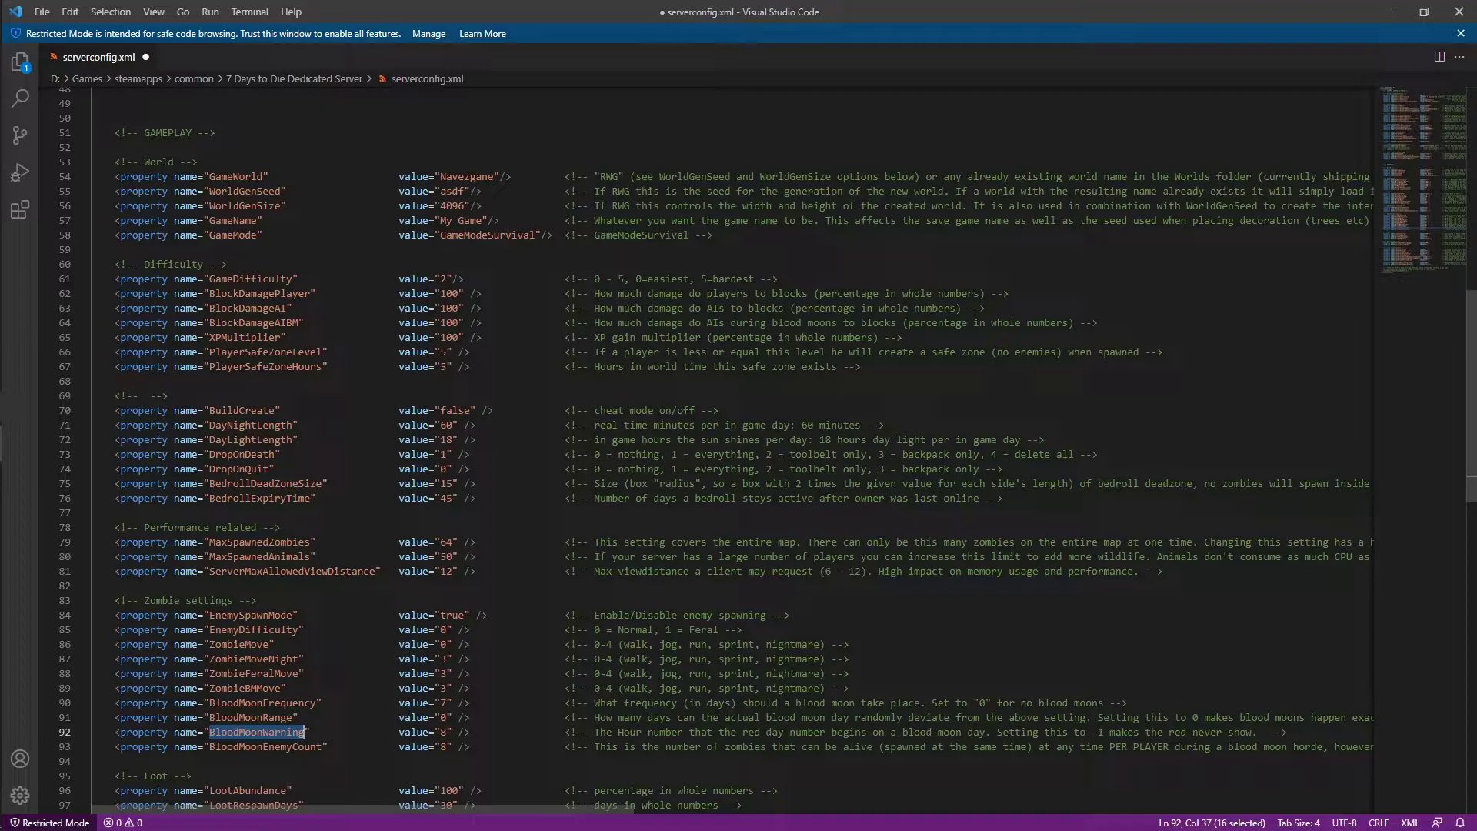
double_click(288, 747)
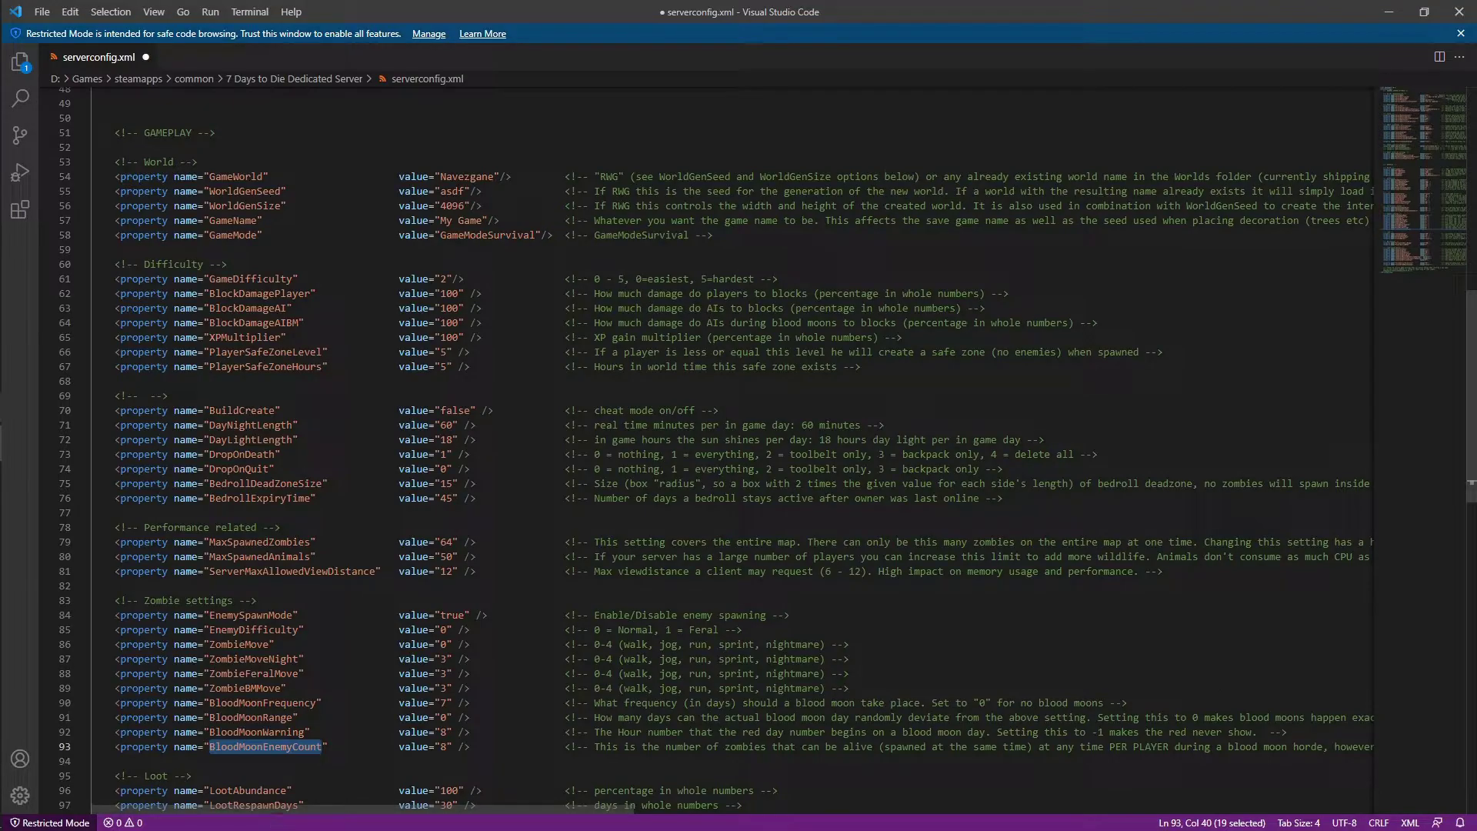
scroll(538, 718, down, 2)
scroll(536, 717, down, 2)
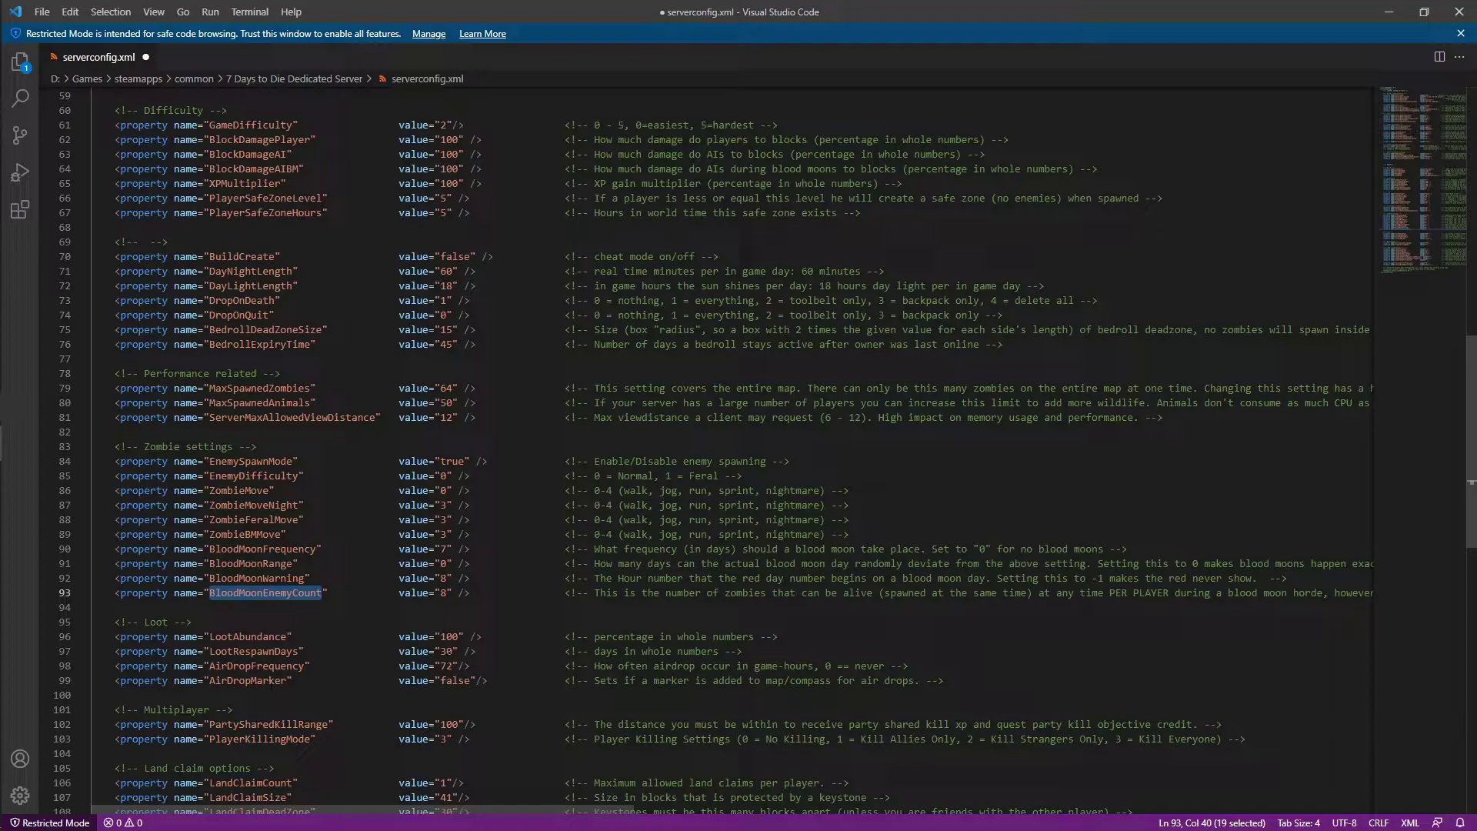
scroll(536, 718, down, 1)
scroll(537, 718, down, 1)
scroll(536, 718, down, 1)
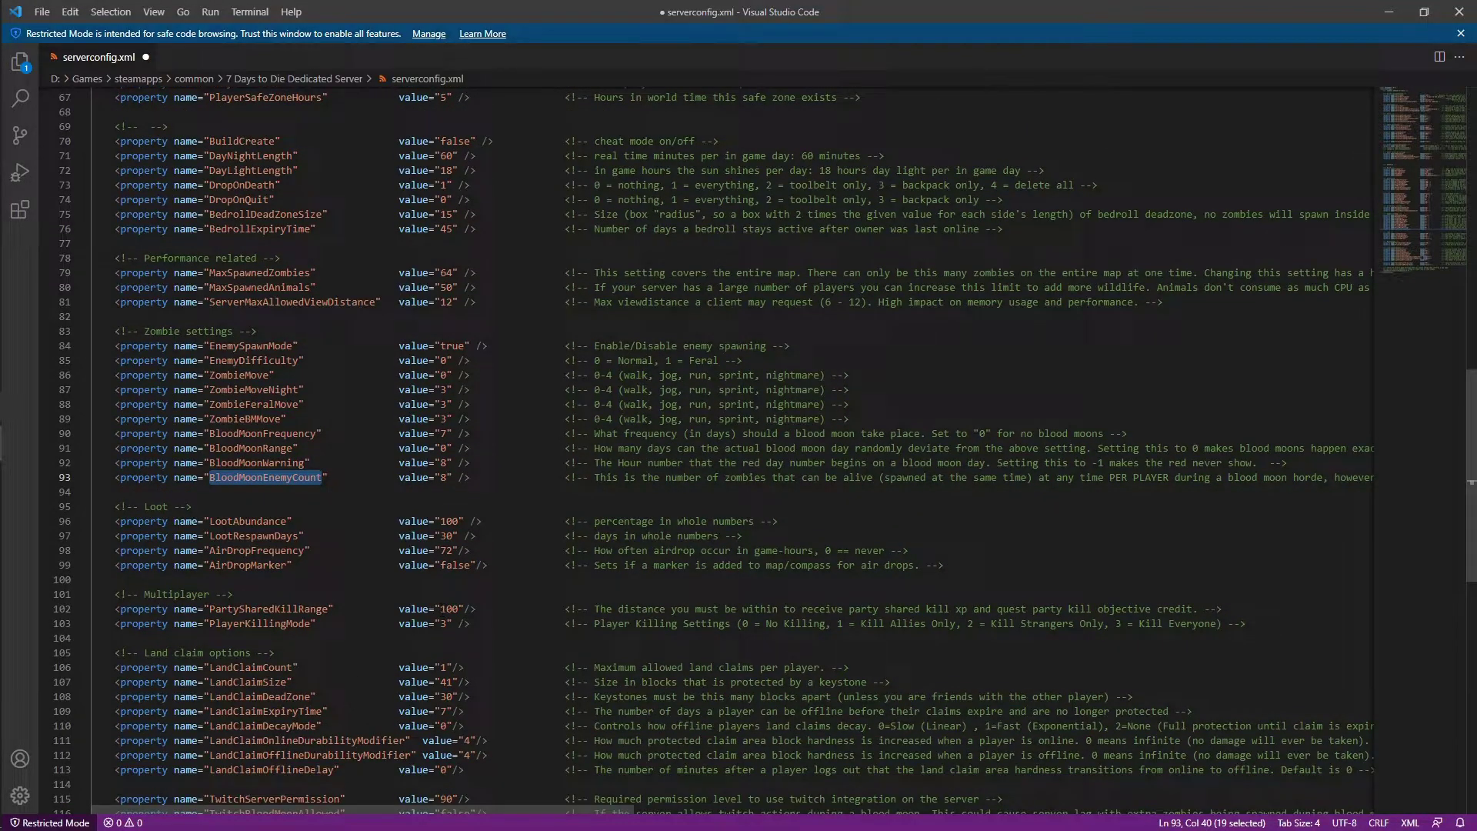
click(450, 609)
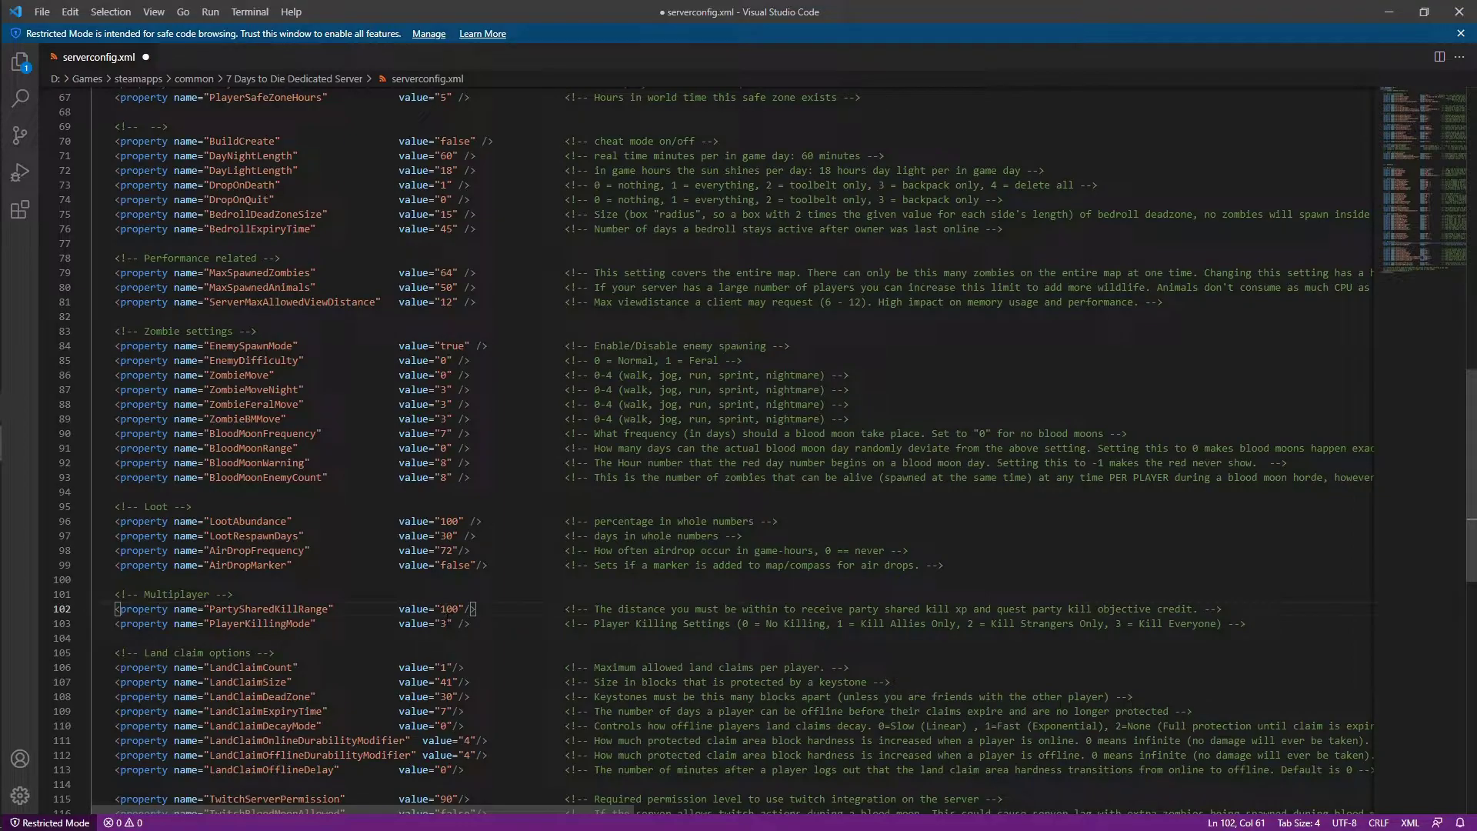
scroll(475, 681, down, 1)
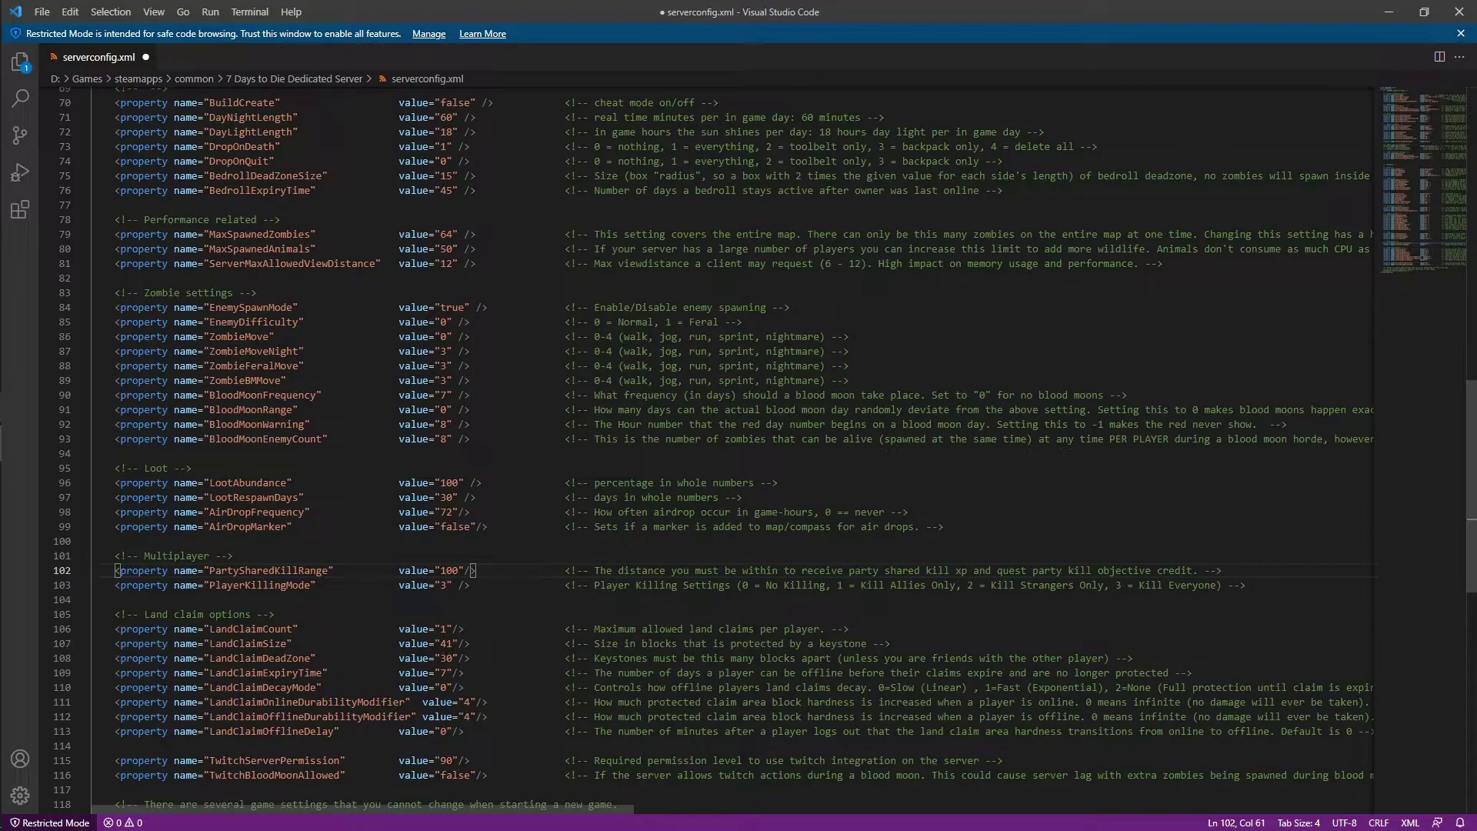
scroll(447, 594, down, 3)
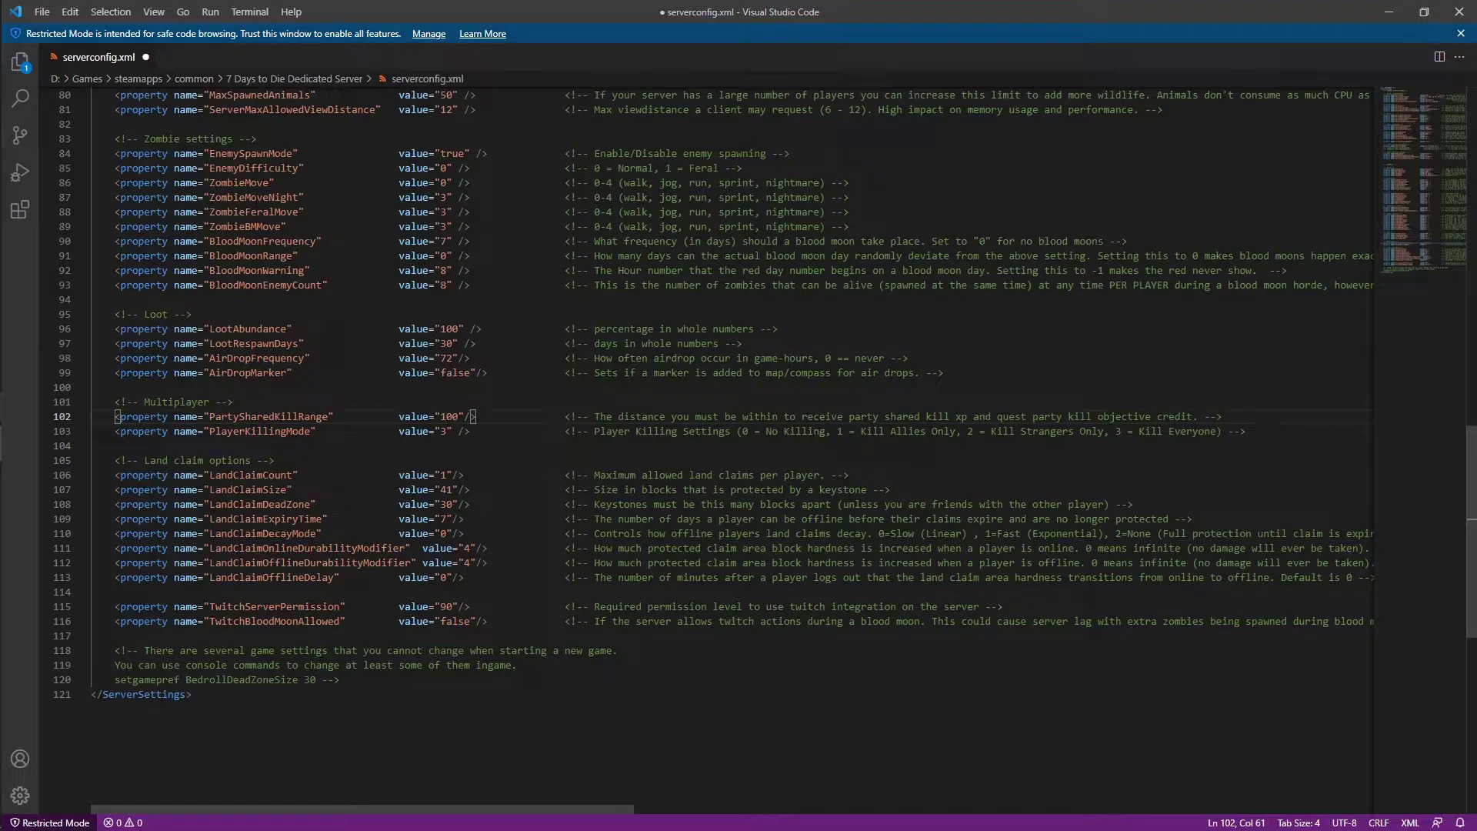
scroll(516, 554, down, 2)
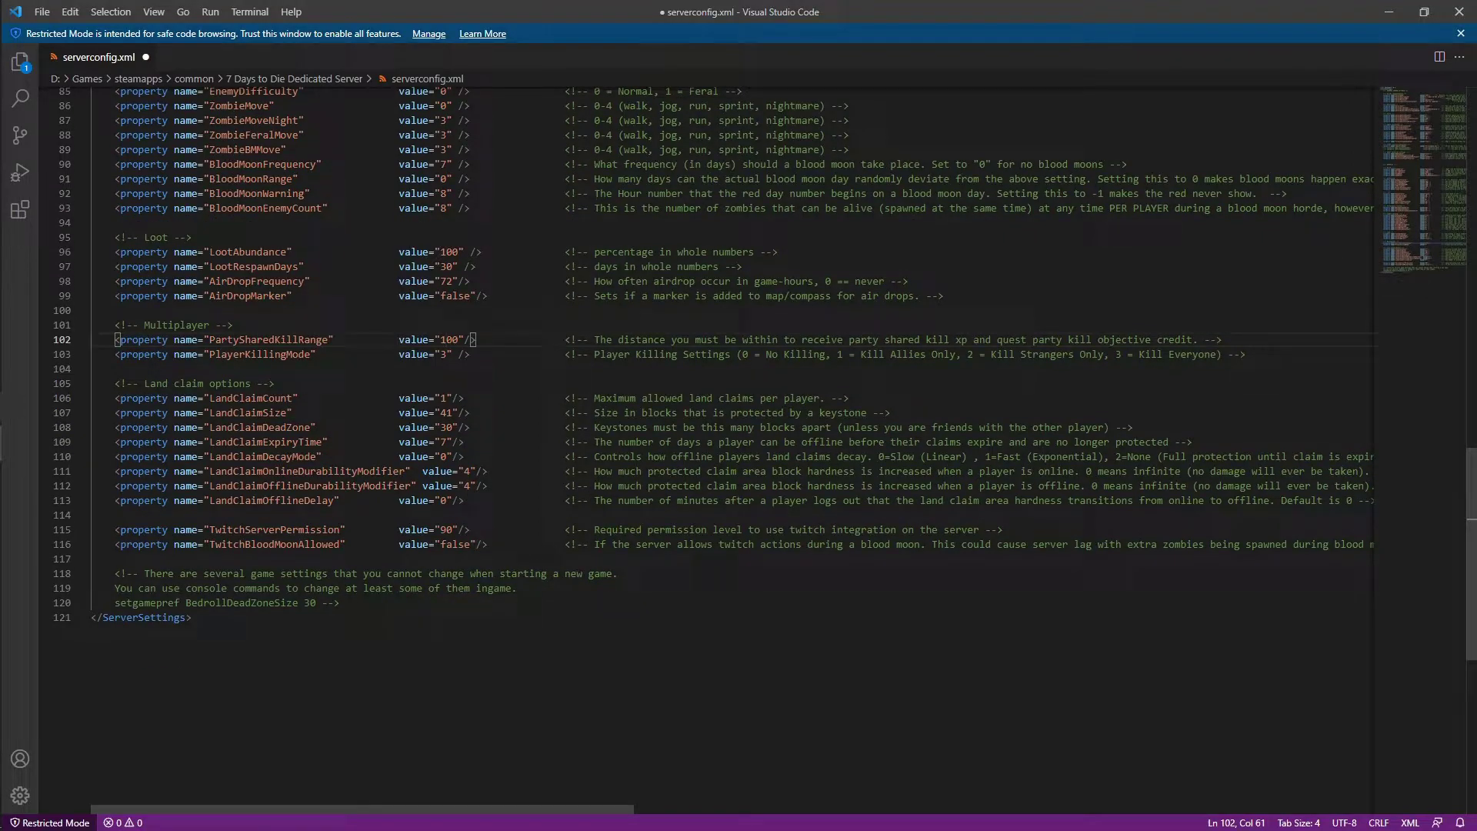
Review the Twitch settings (permission 90, blood moon false) and save serverconfig.xml
drag(517, 544, 102, 534)
click(437, 530)
double_click(445, 530)
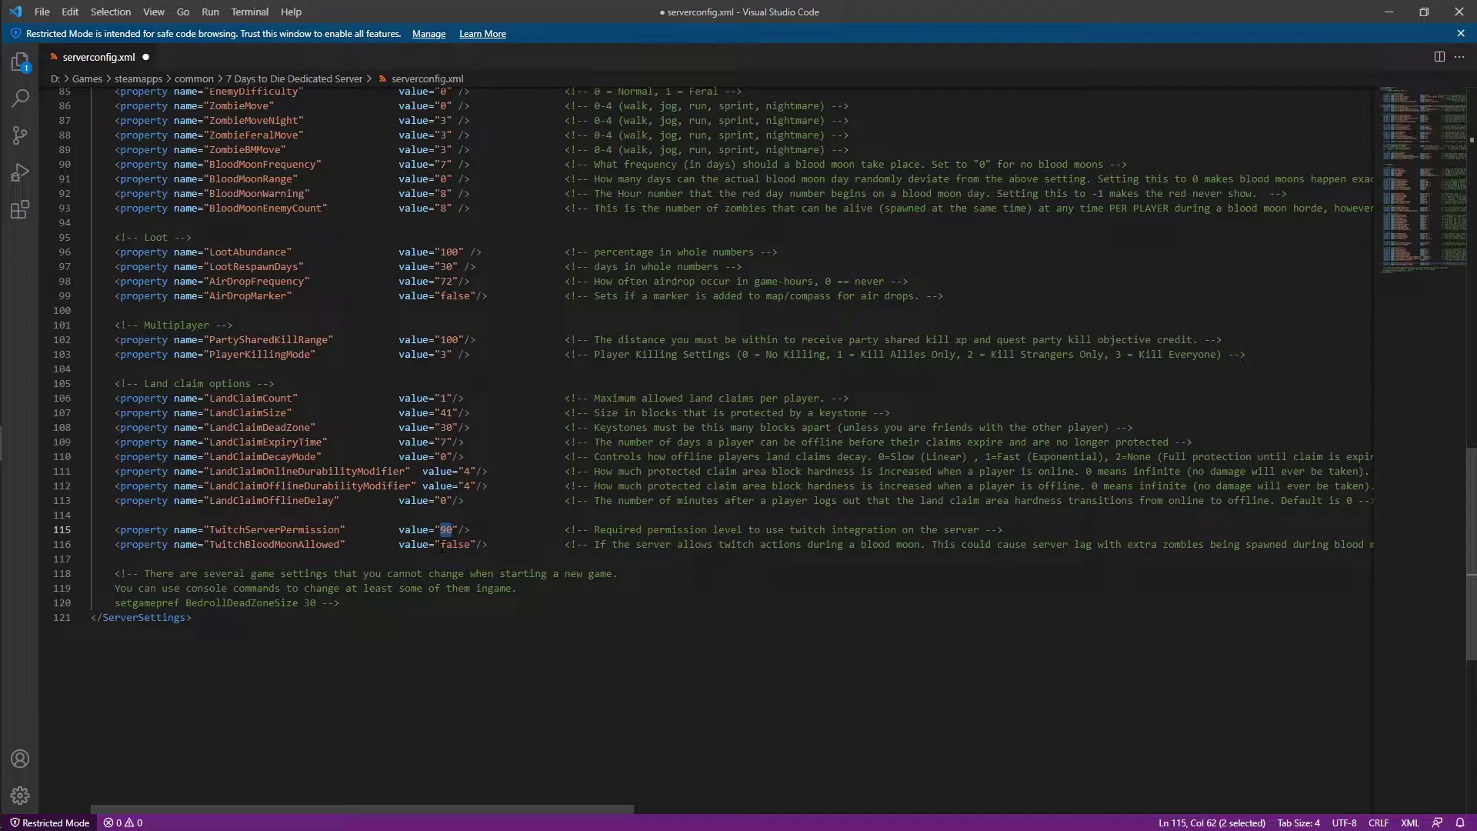
double_click(453, 544)
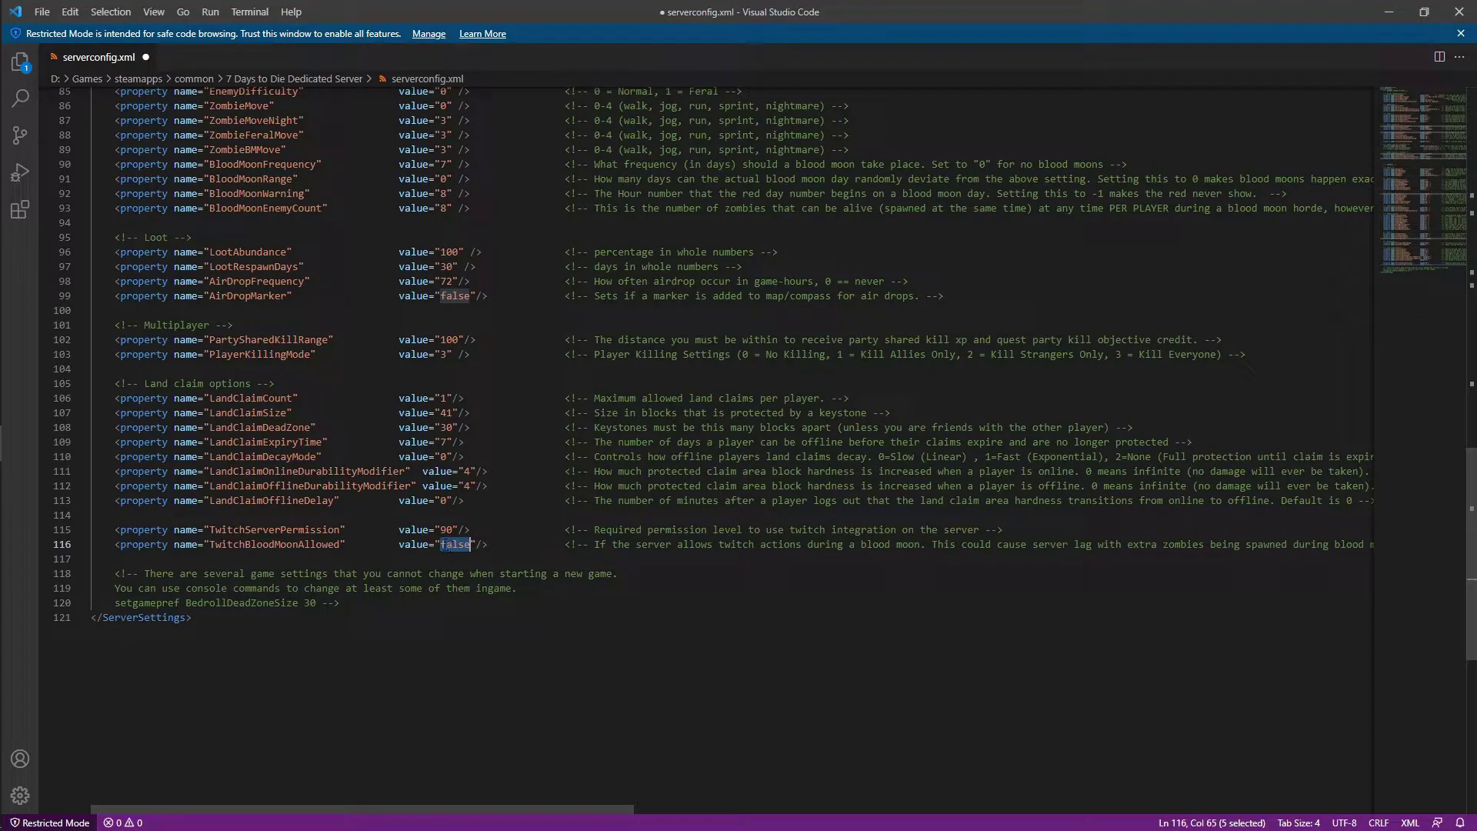
scroll(584, 311, up, 5)
scroll(584, 311, up, 5)
scroll(584, 312, up, 5)
scroll(583, 312, up, 5)
scroll(551, 400, up, 6)
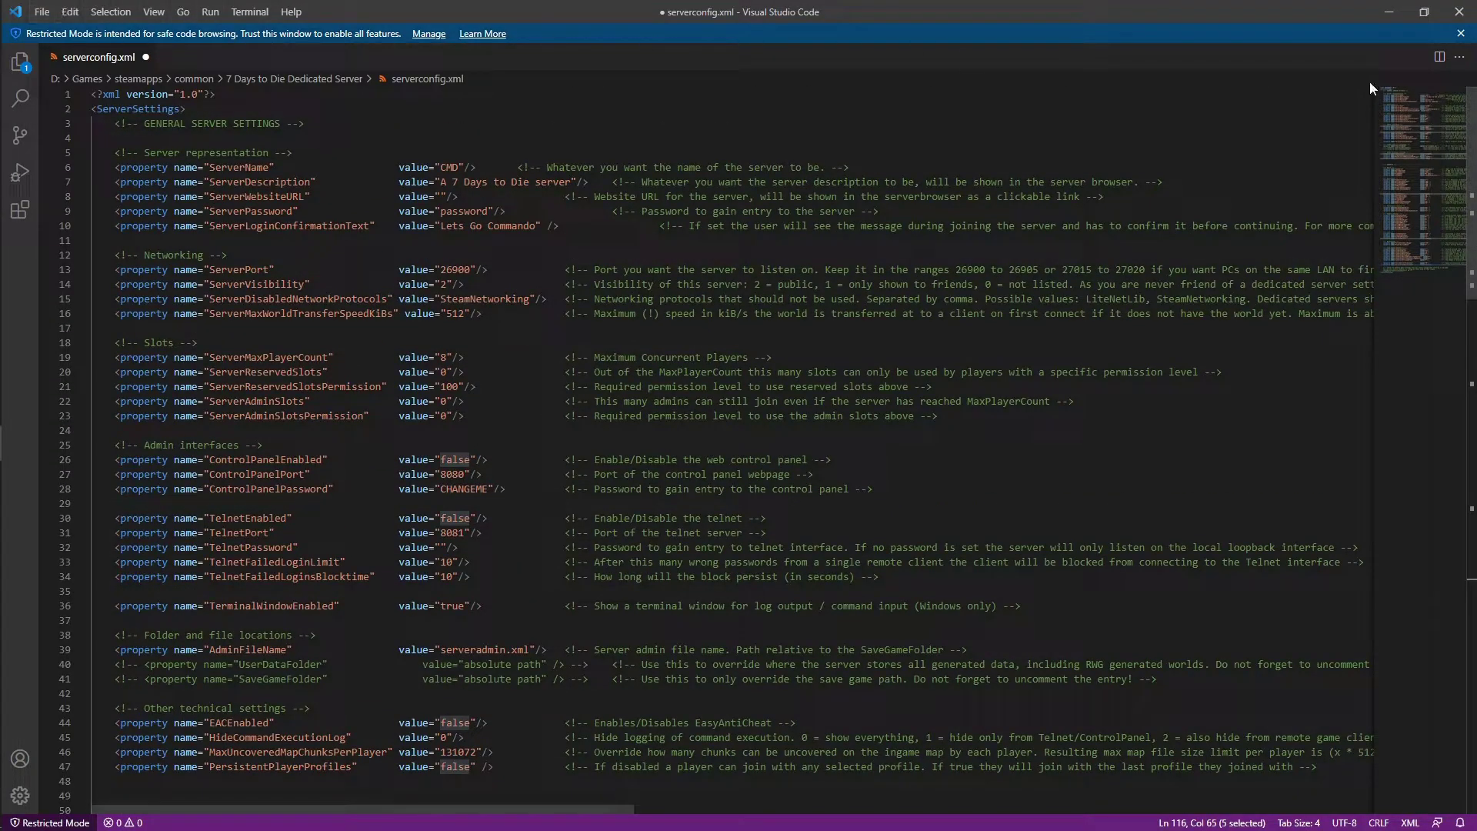
click(40, 11)
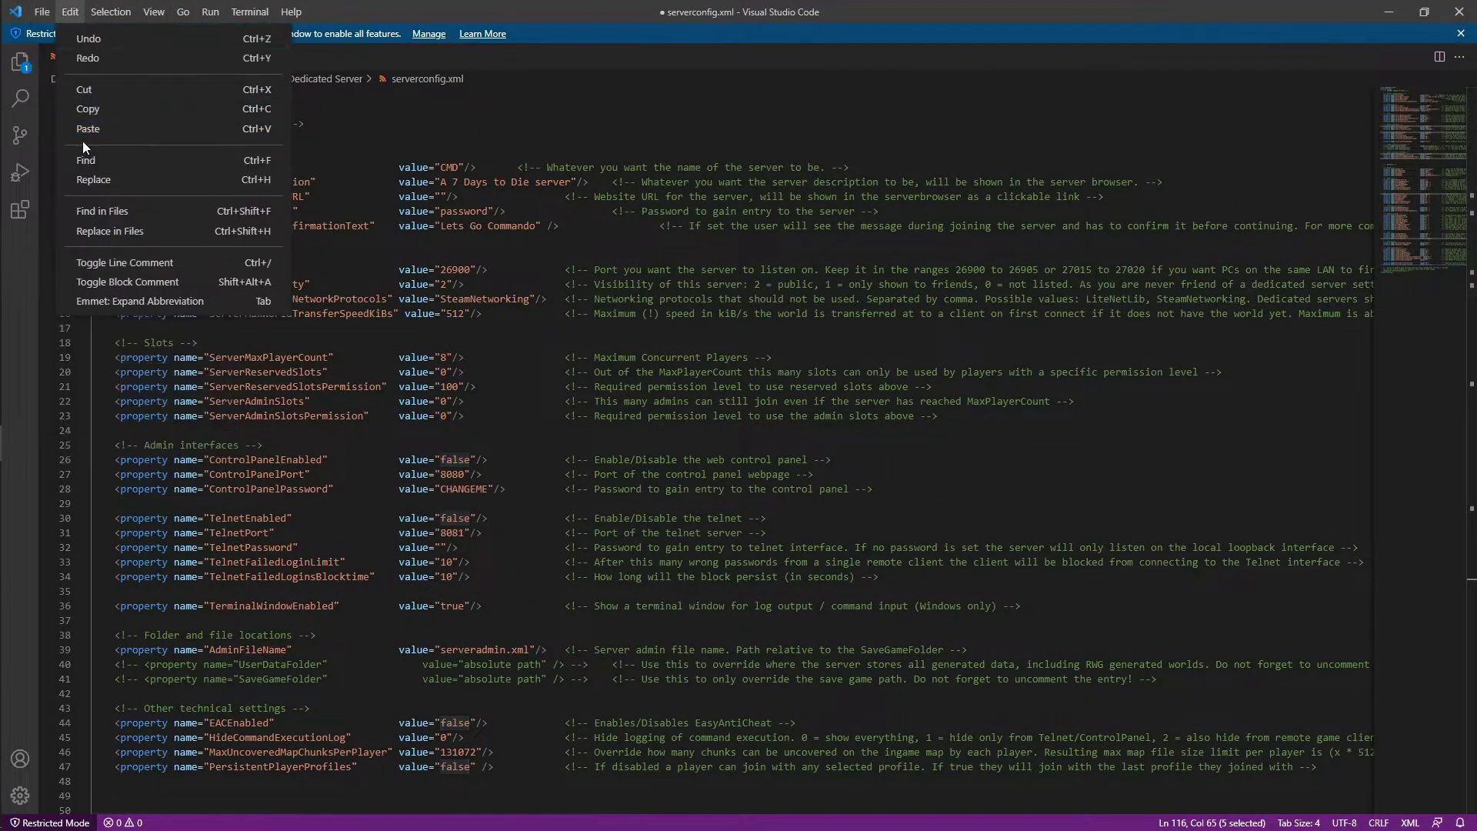
click(59, 249)
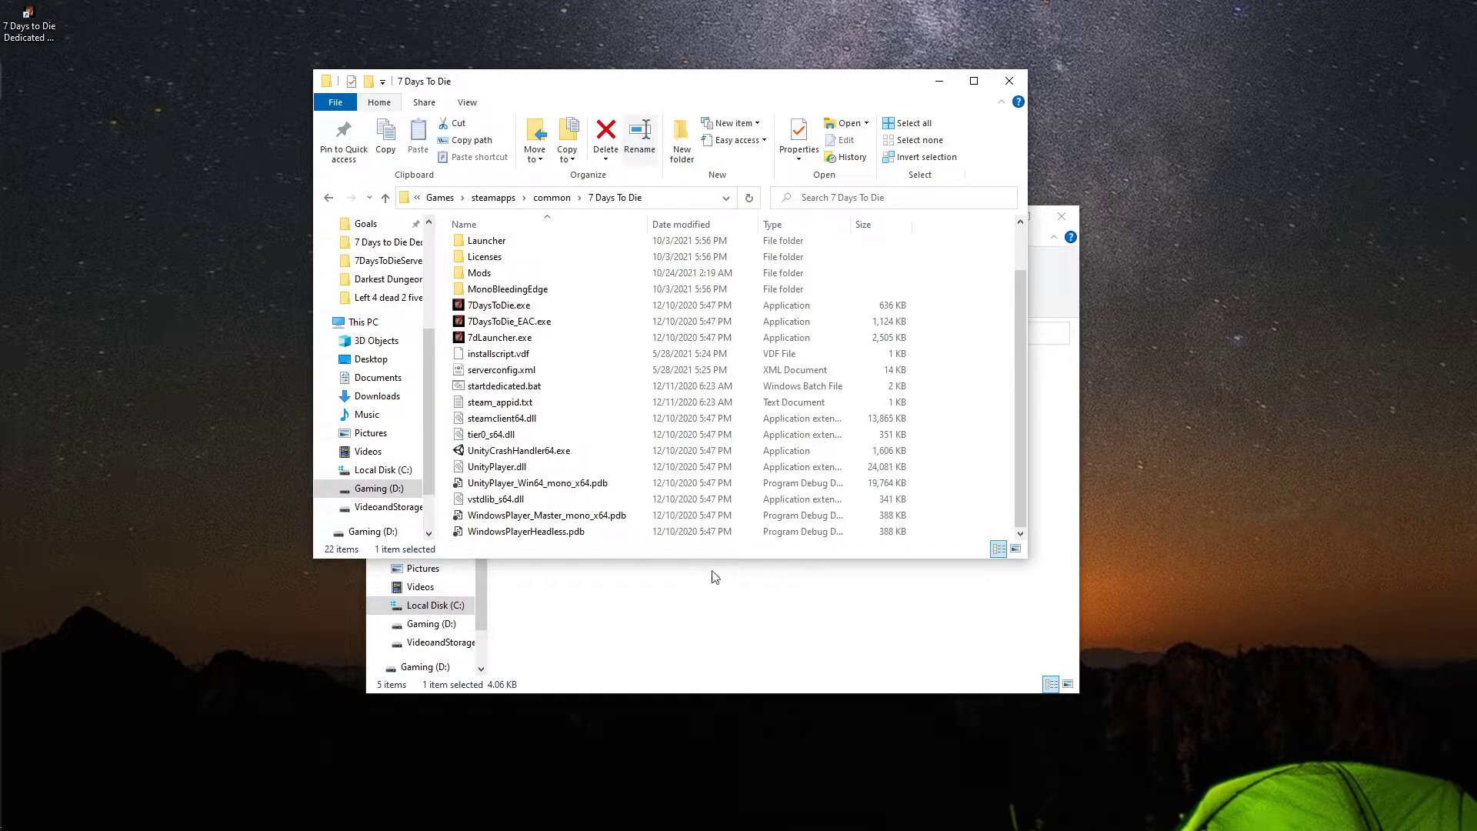
Bring the Saves folder forward and open serveradmin.xml's right-click menu to open it with Code
click(653, 659)
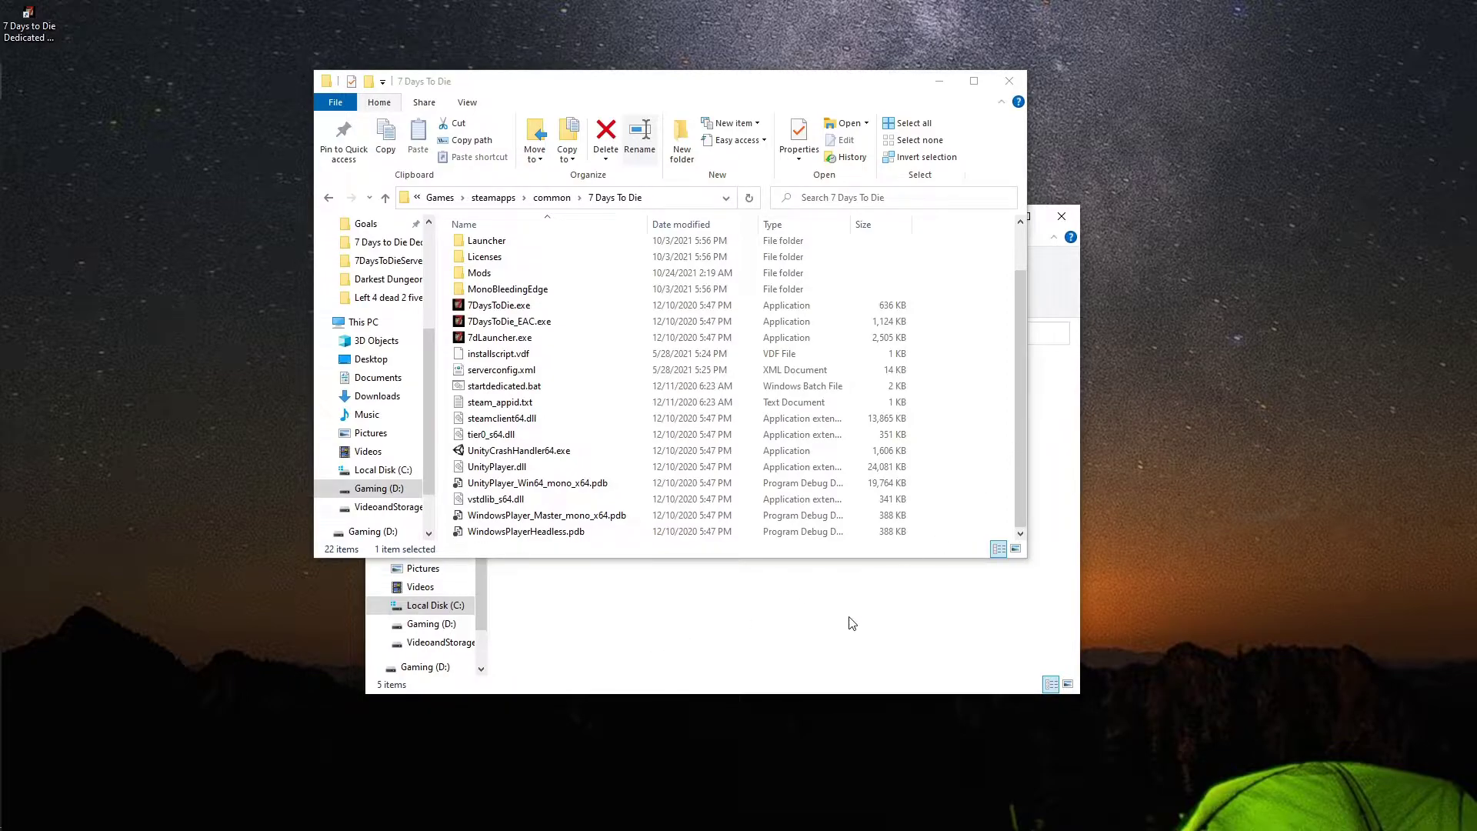
click(1023, 237)
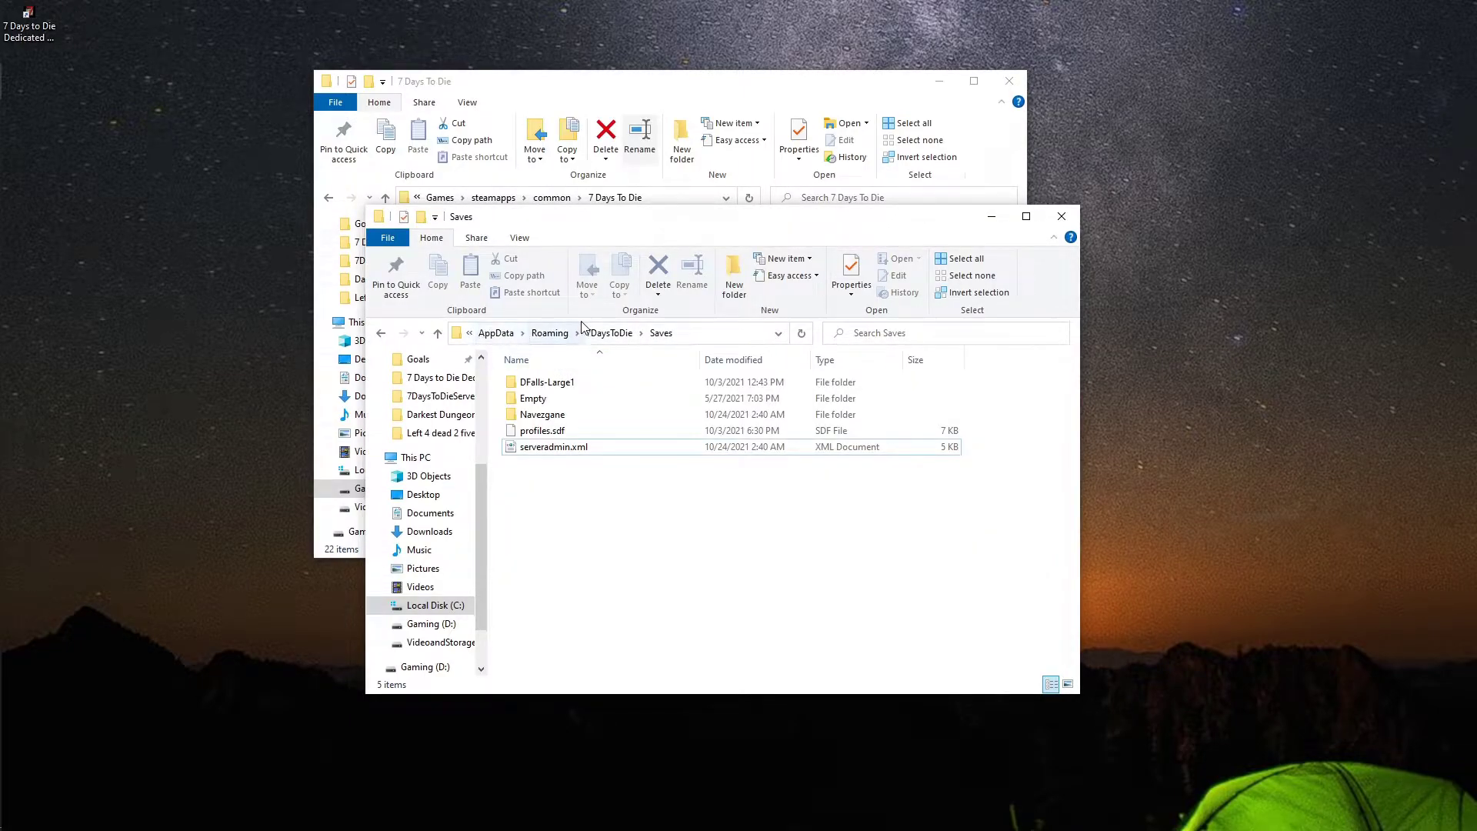
click(565, 453)
right_click(565, 454)
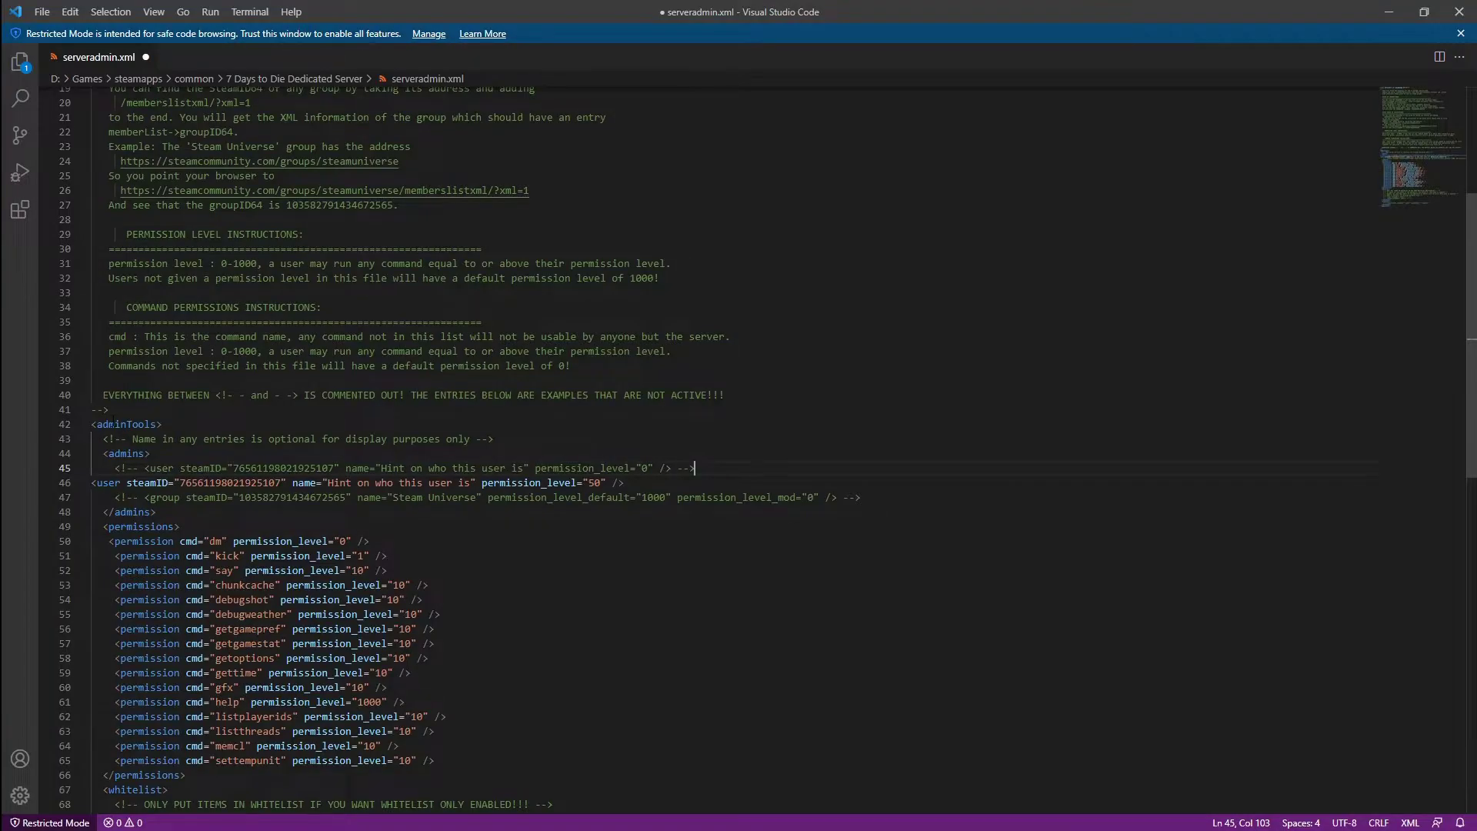
scroll(739, 416, down, 3)
scroll(738, 416, down, 3)
scroll(127, 272, up, 2)
Inspect the line 46 admin user entry: Steam ID, name hint and permission level 50
double_click(128, 272)
scroll(127, 272, down, 3)
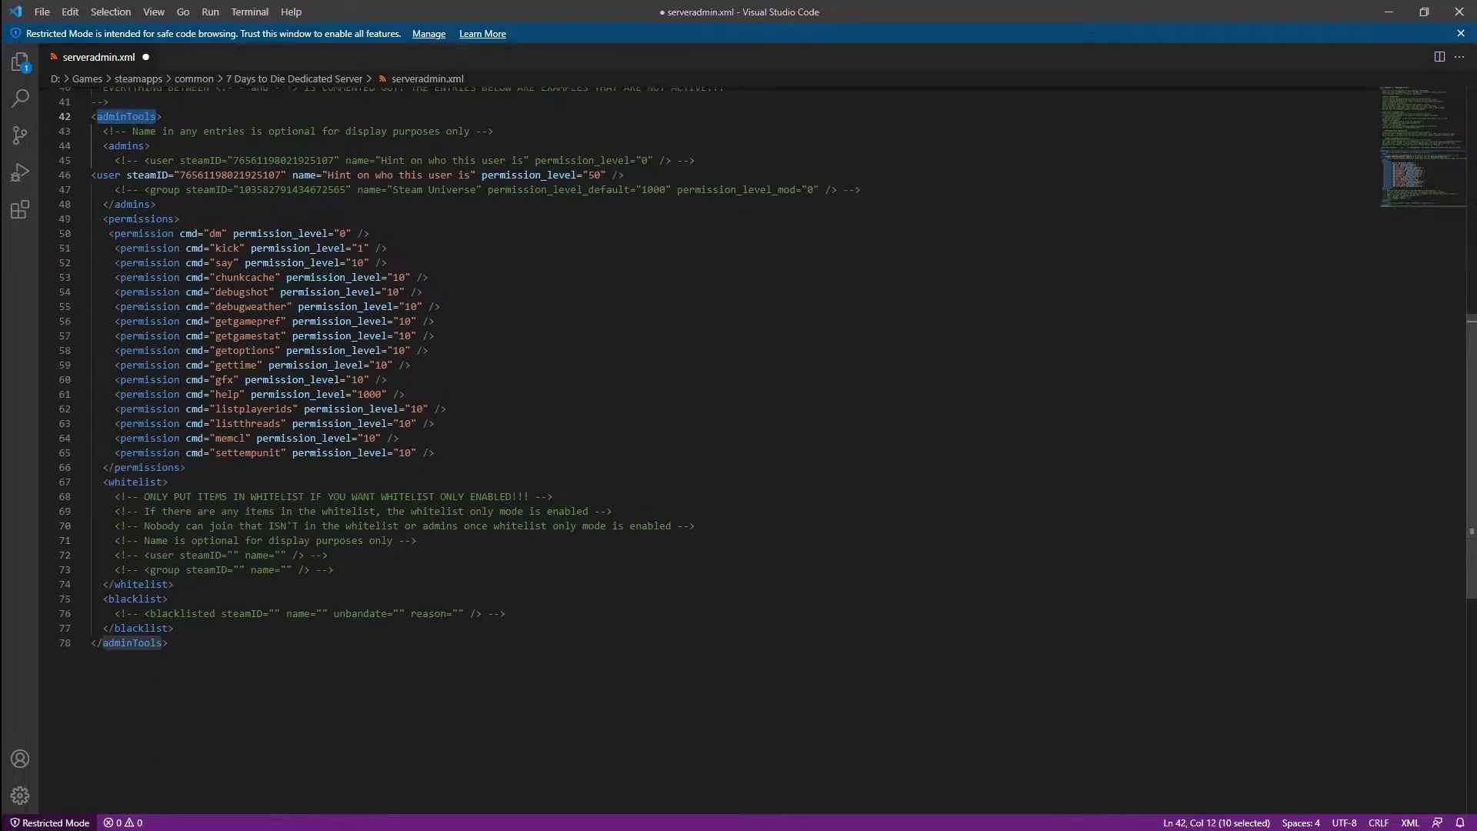
scroll(136, 643, up, 2)
scroll(136, 643, up, 1)
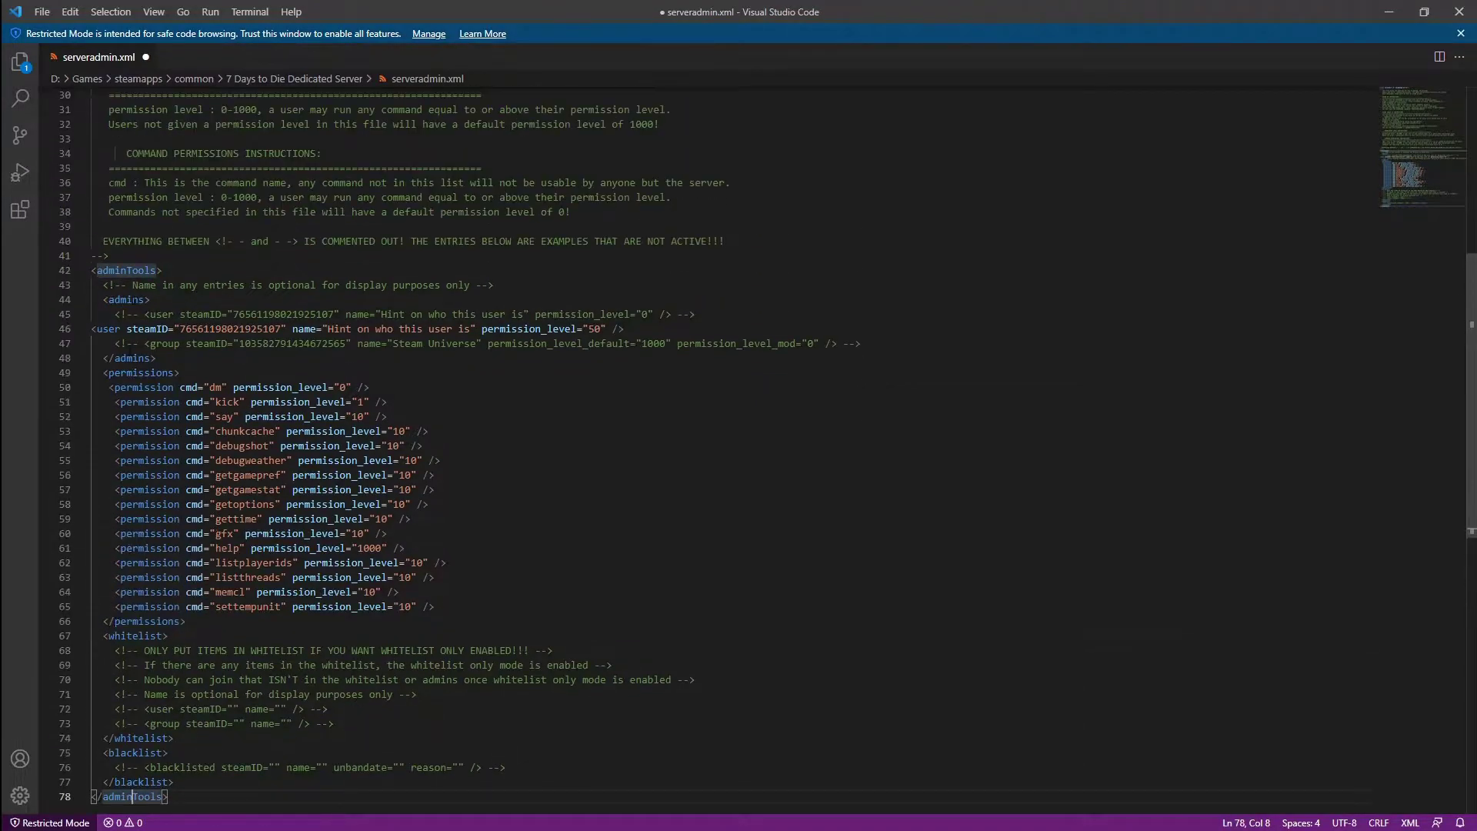
double_click(127, 299)
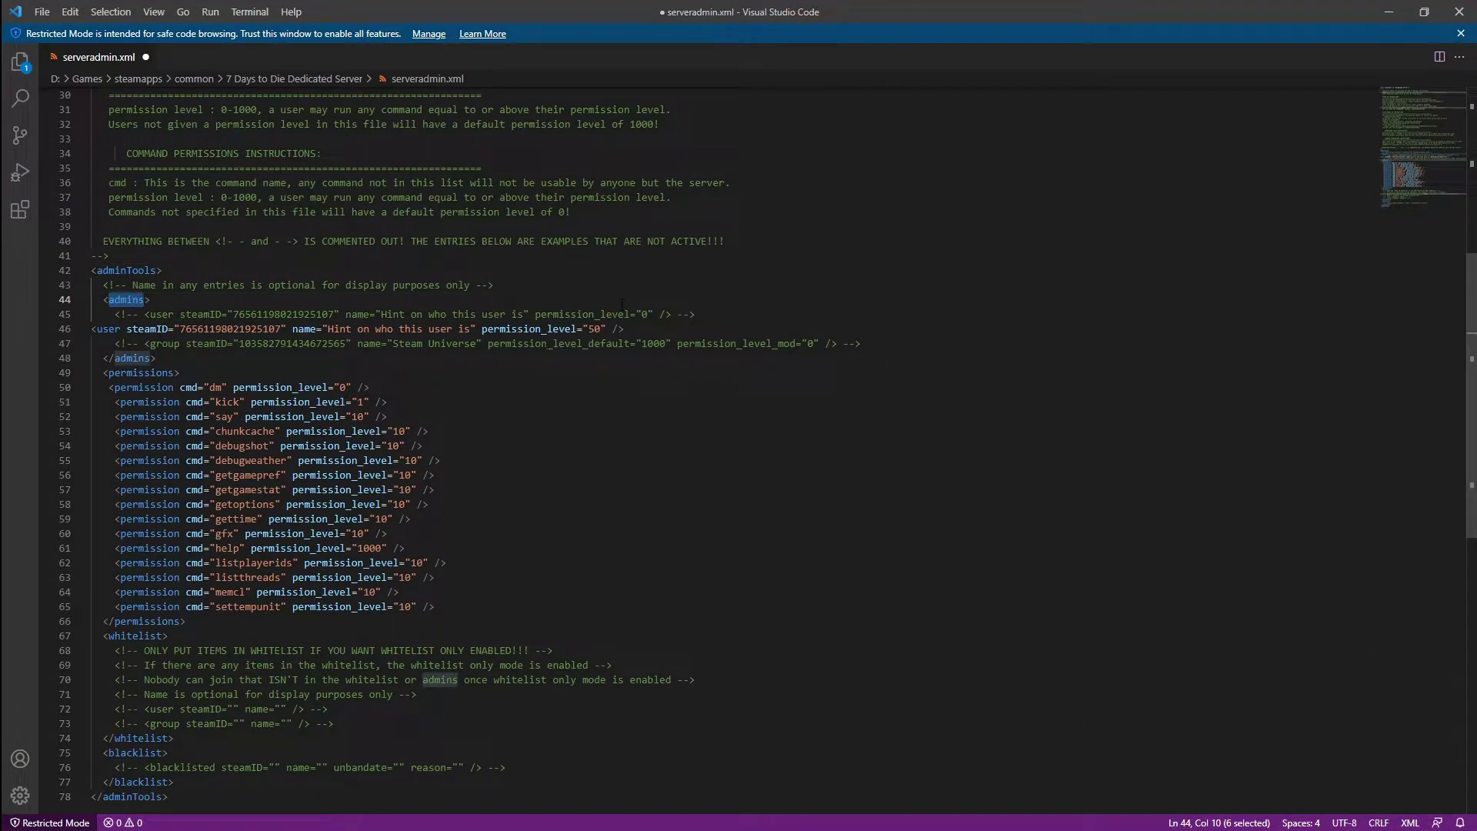
drag(92, 329, 99, 329)
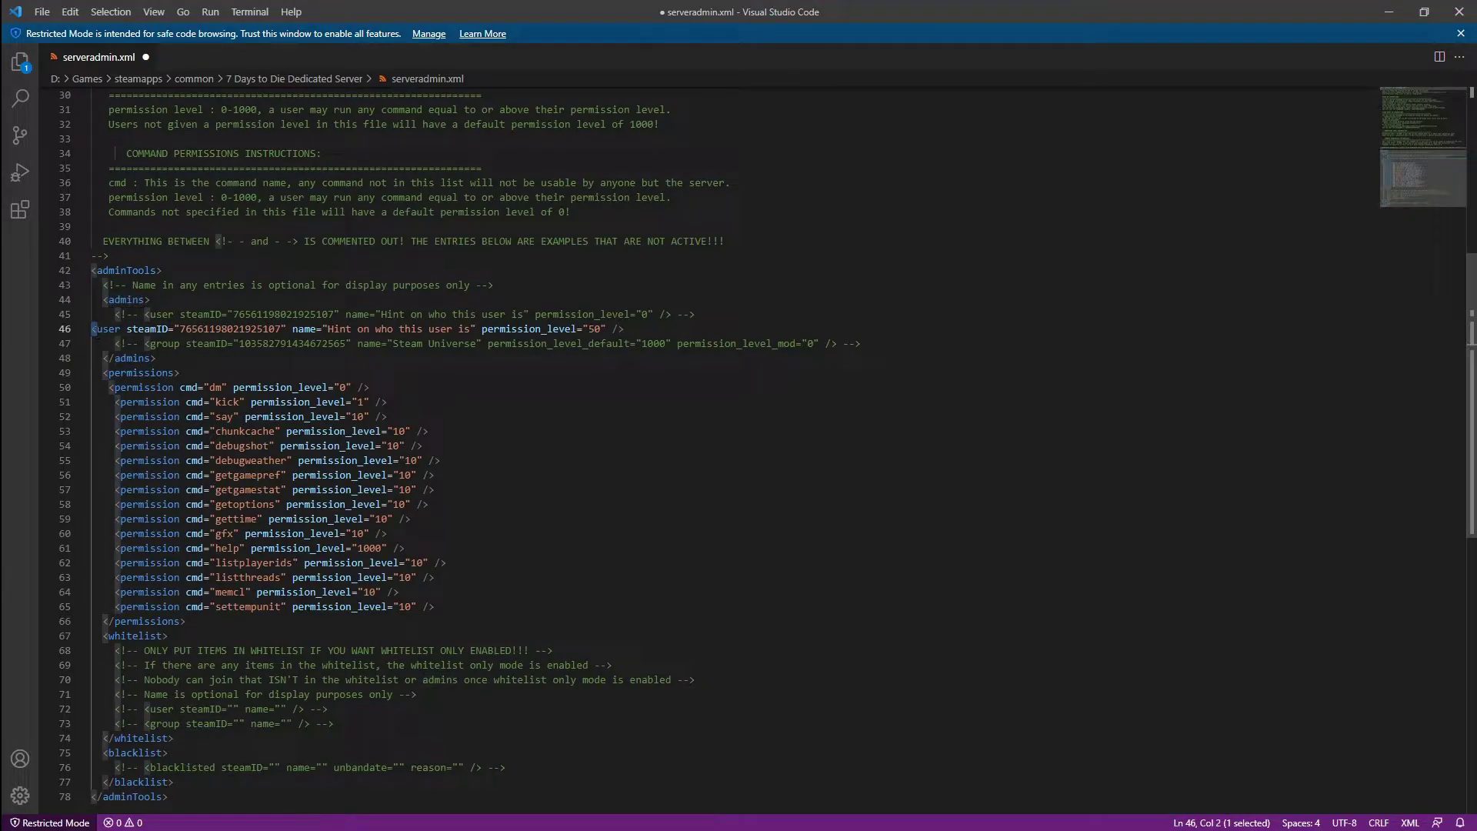
double_click(278, 329)
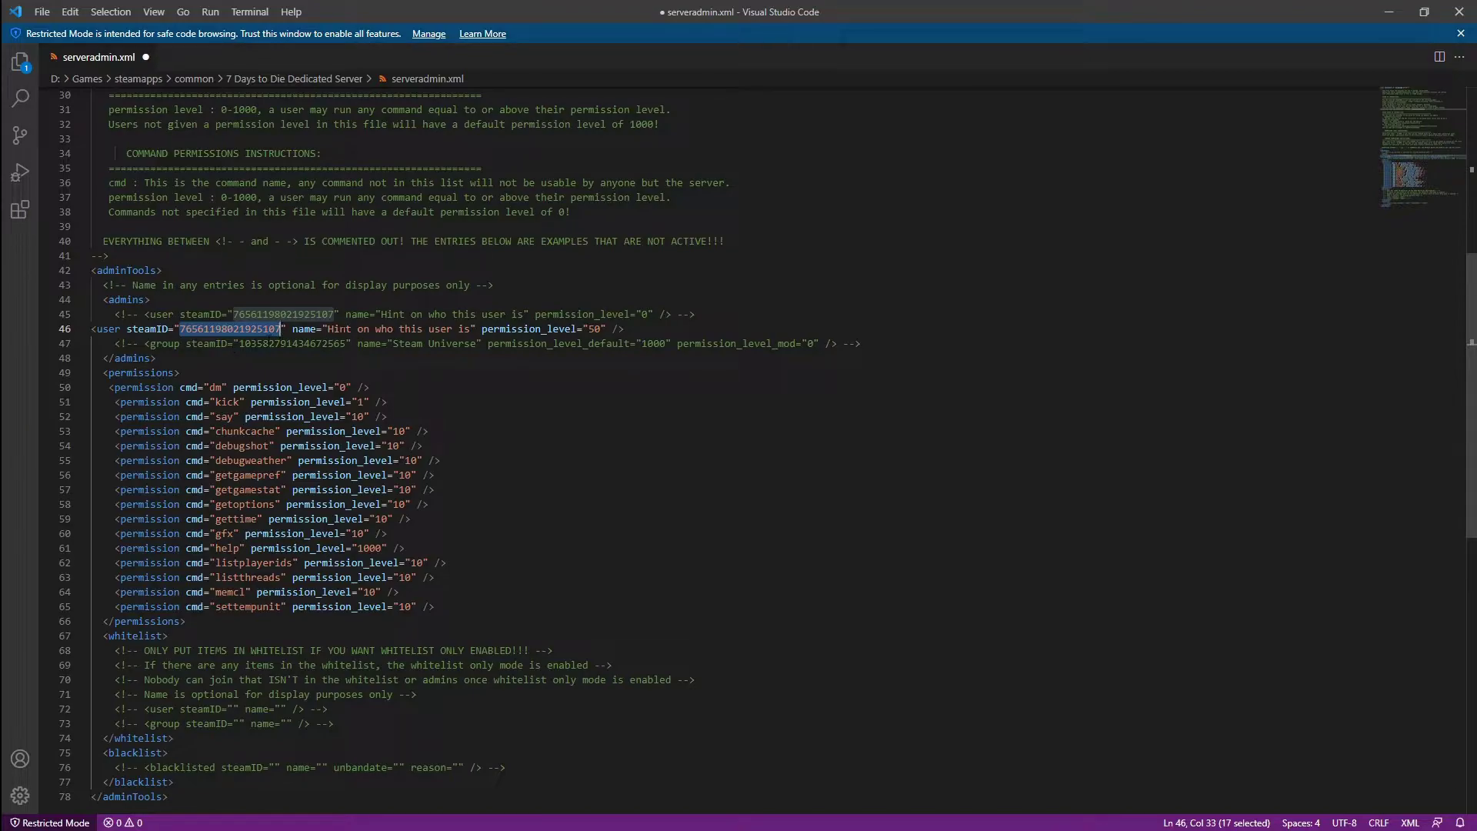
click(339, 328)
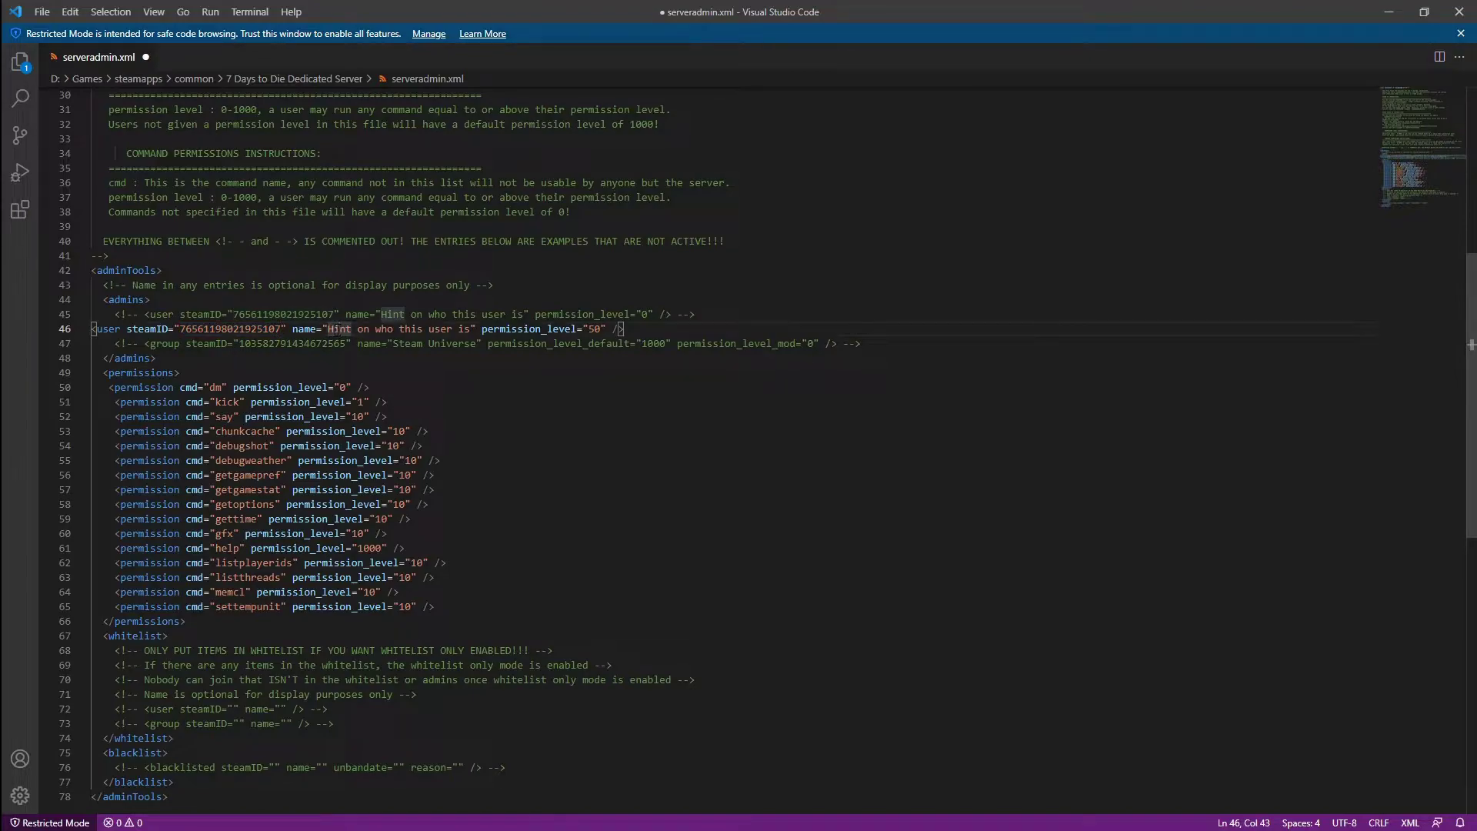
drag(327, 329, 467, 330)
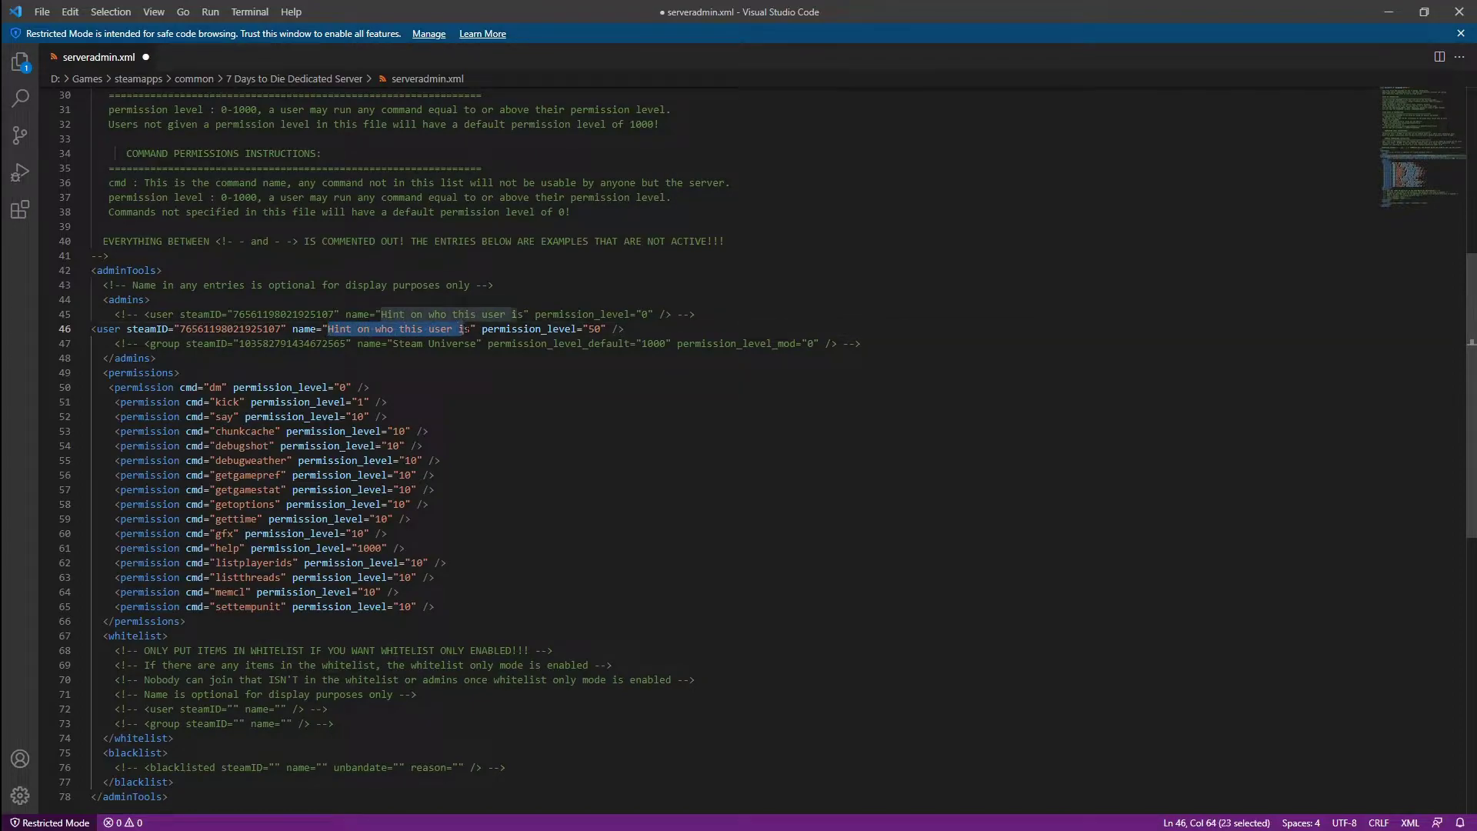
click(470, 329)
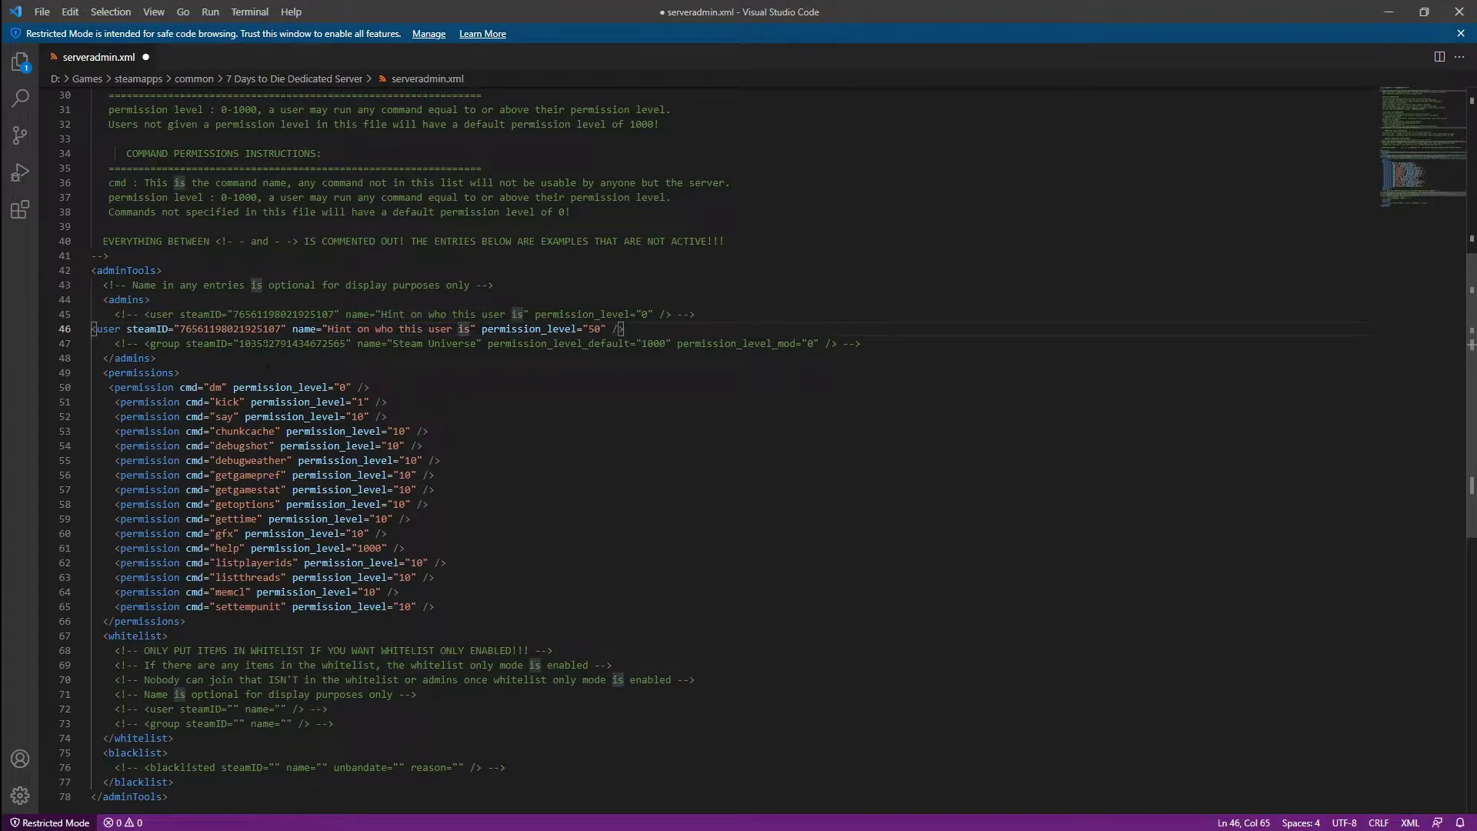
double_click(278, 328)
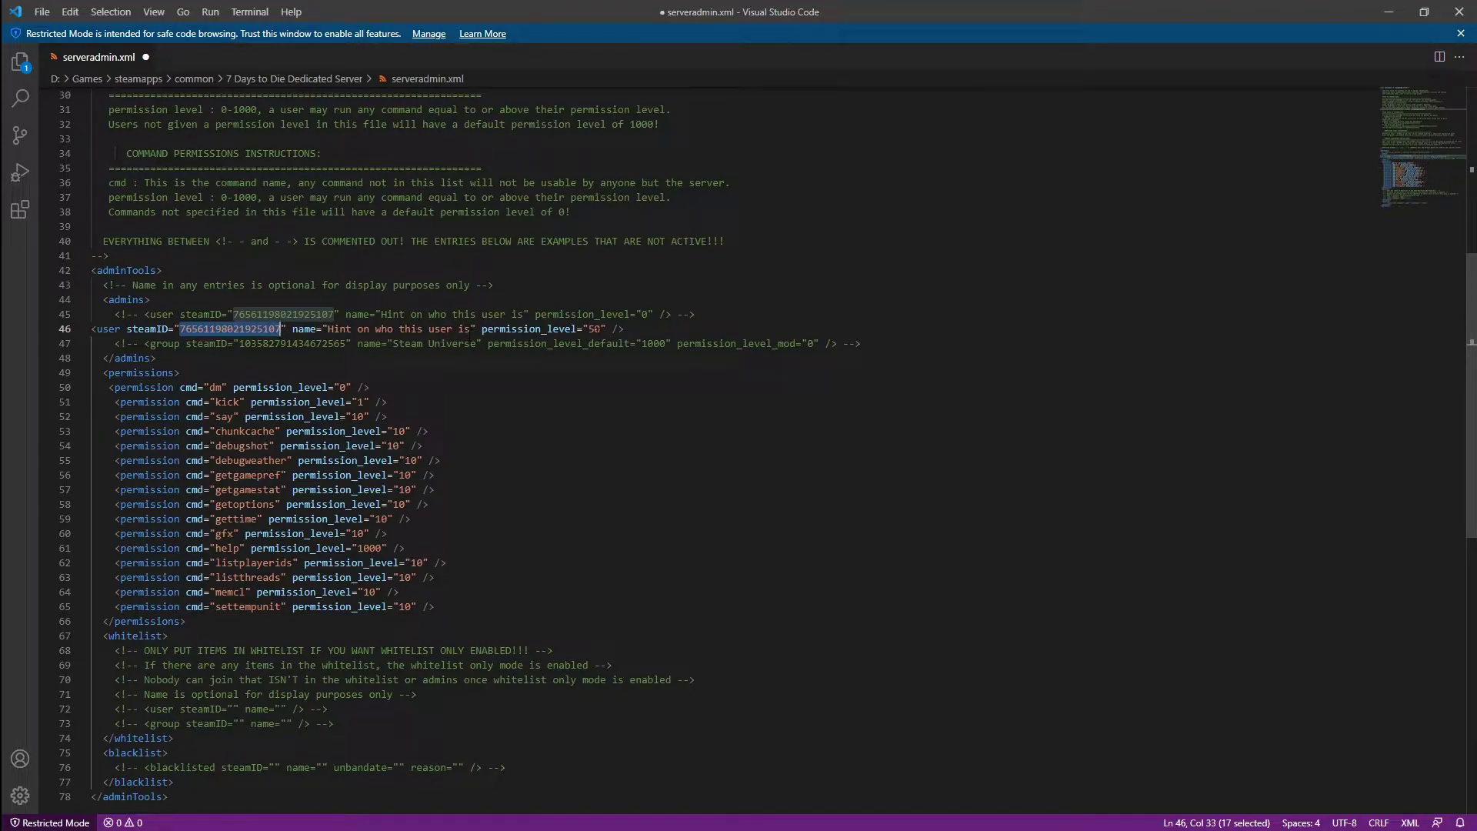
double_click(595, 330)
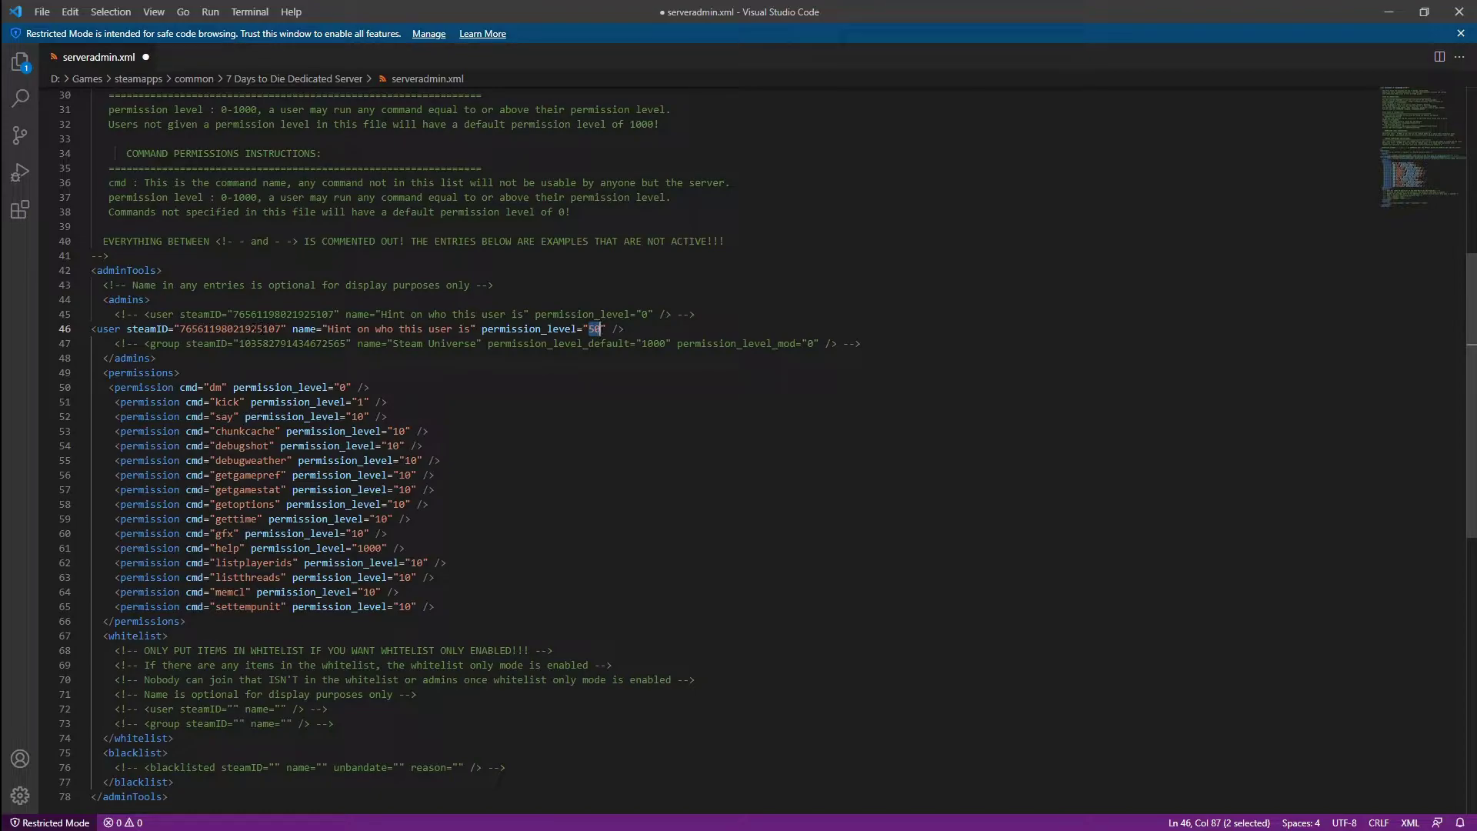
Duplicate the line 46 user entry onto line 47 and change its permission level to 0
key(End)
key(shift+Home)
key(ctrl+c)
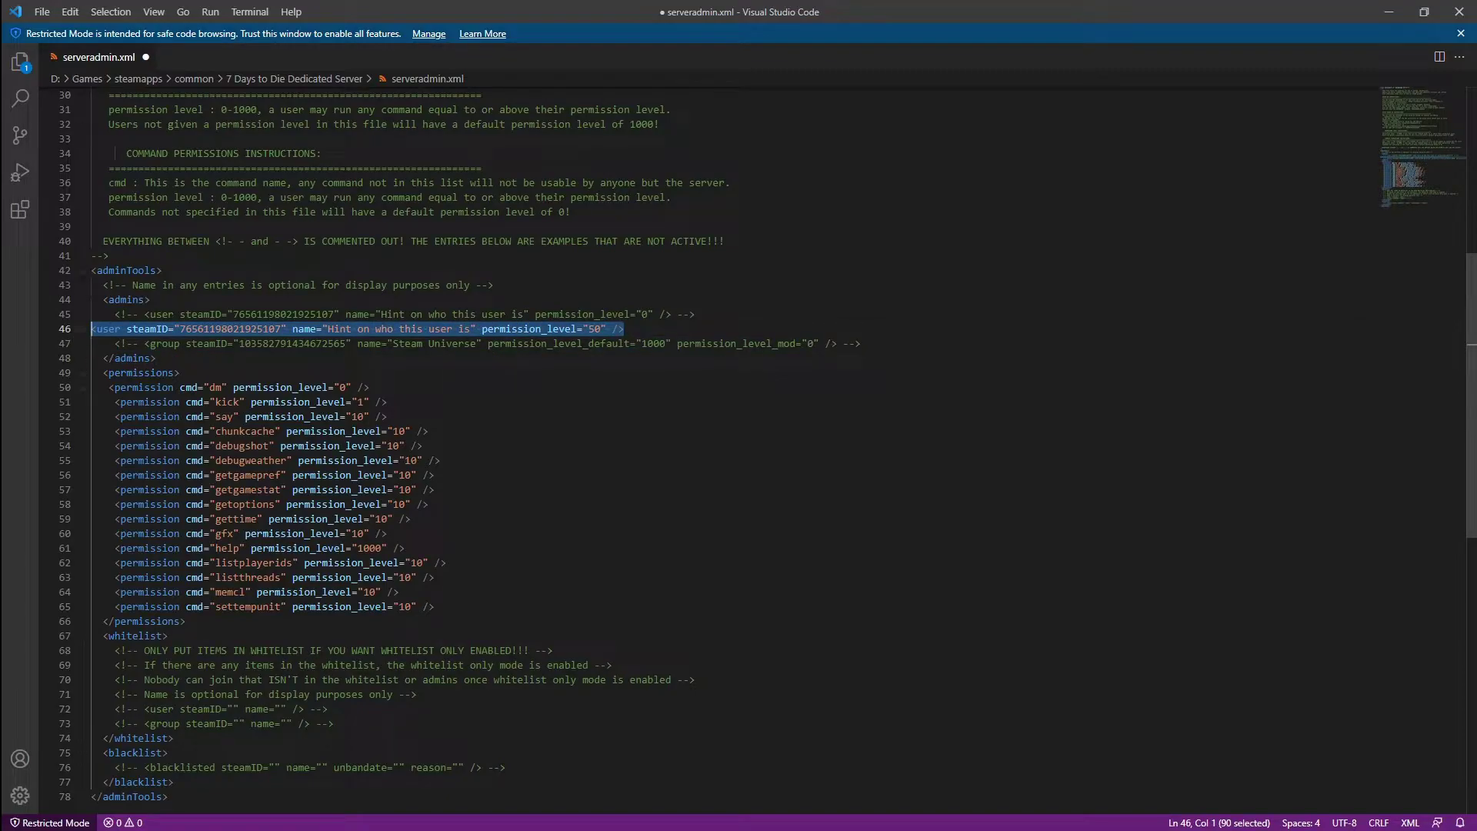
key(End)
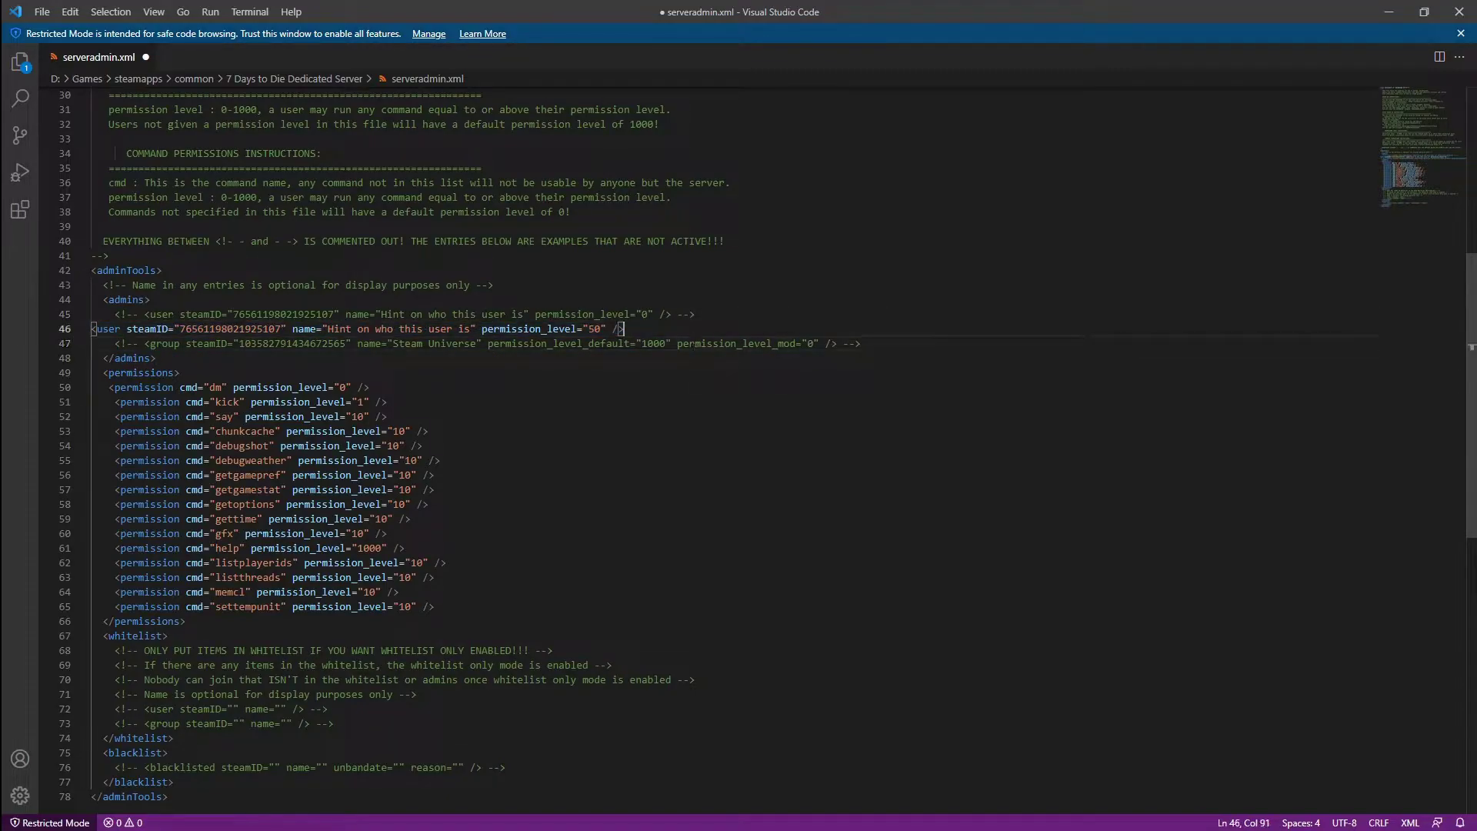
key(Return)
key(ctrl+v)
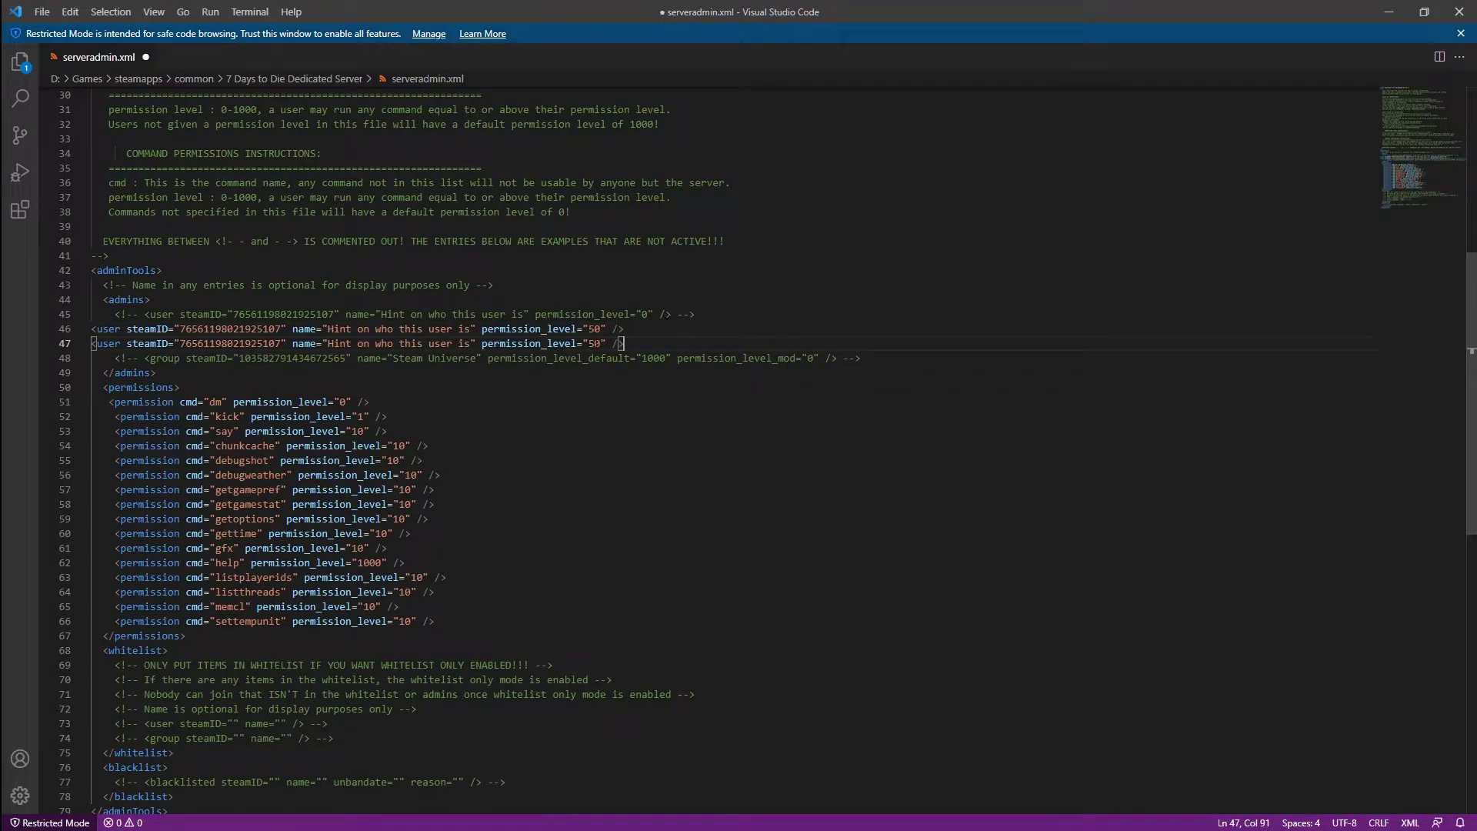
key(BackSpace)
scroll(87, 255, down, 3)
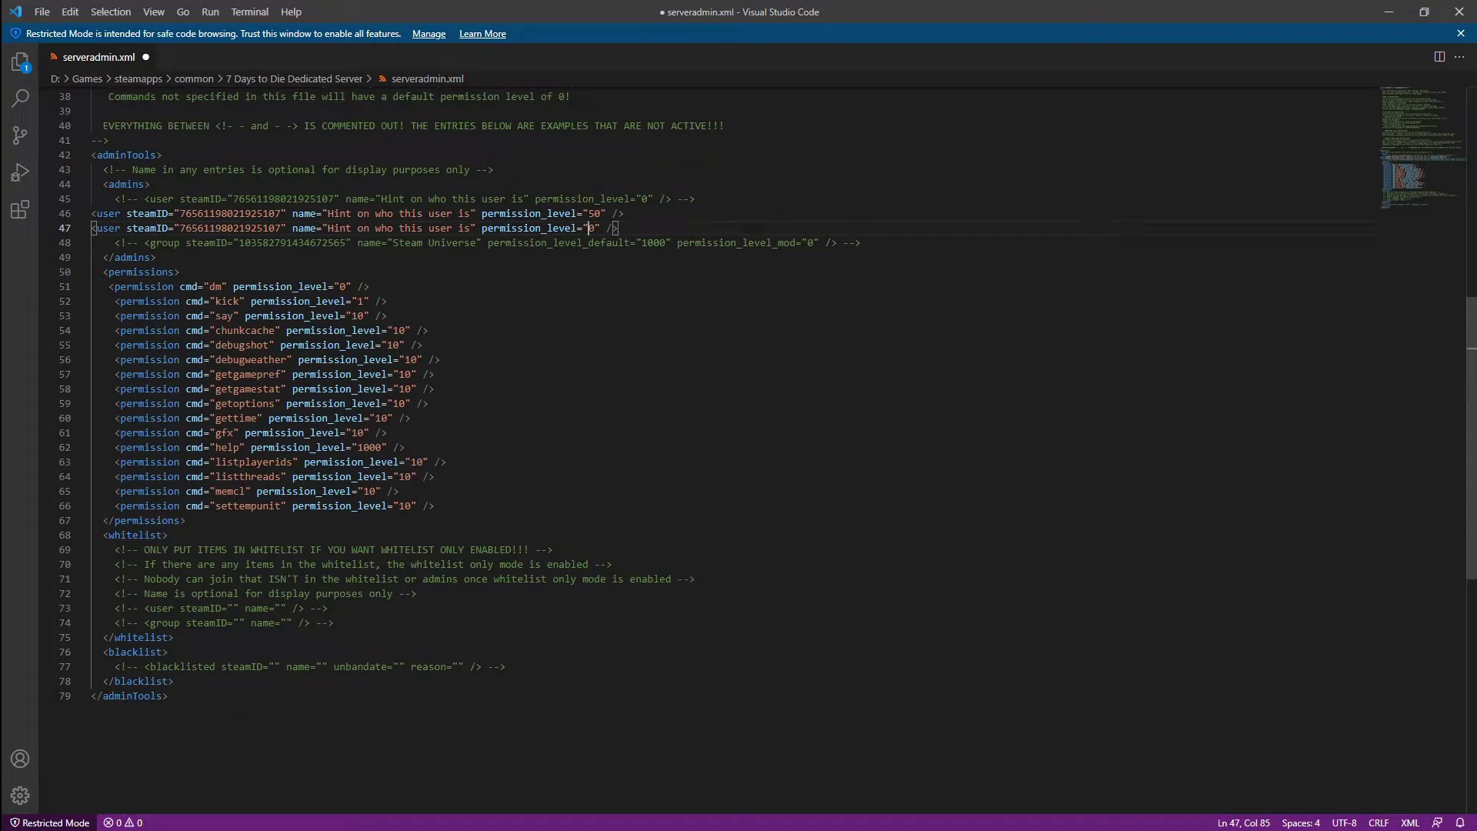
drag(92, 271, 185, 521)
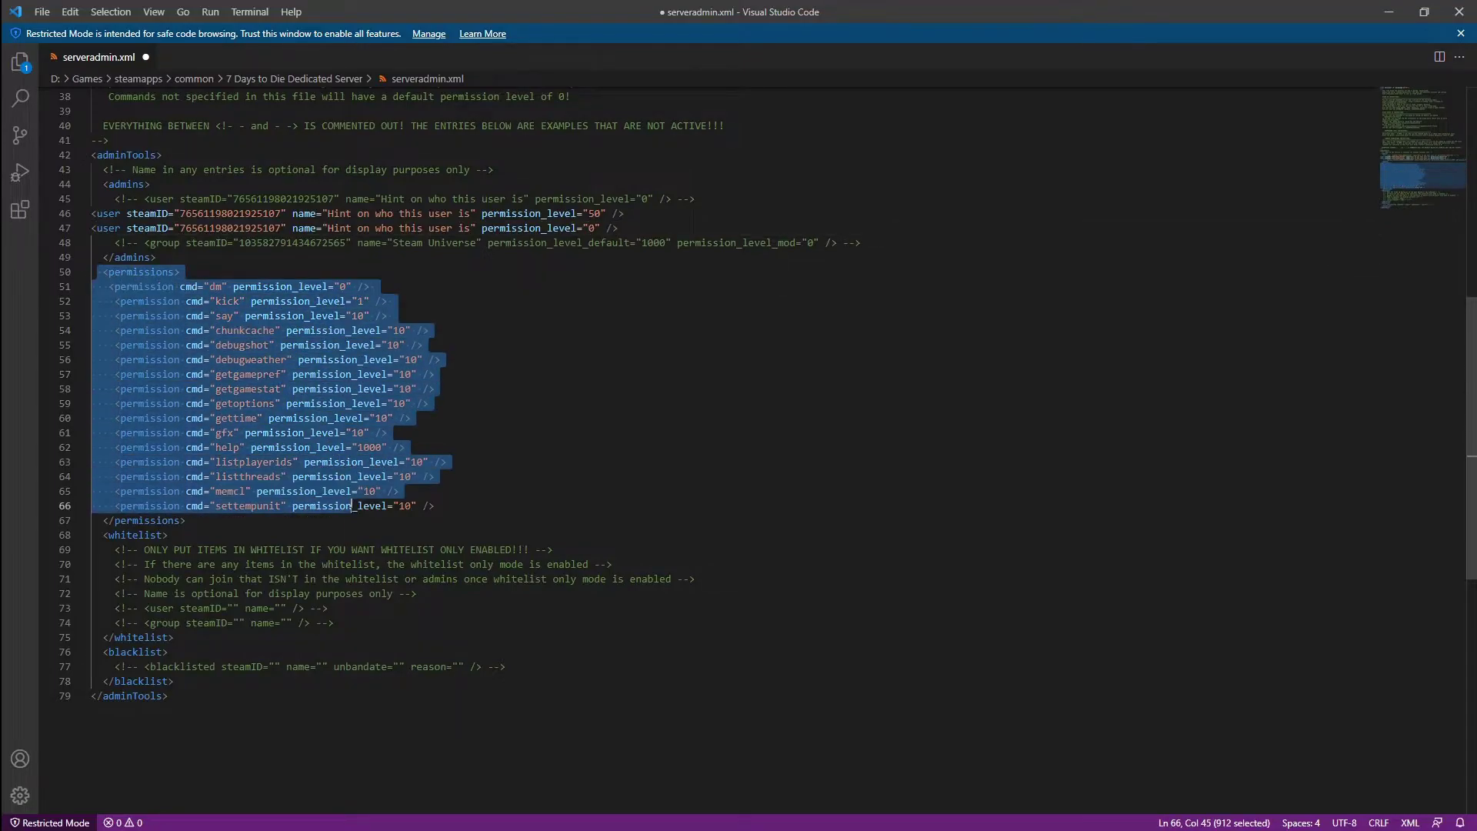
click(398, 490)
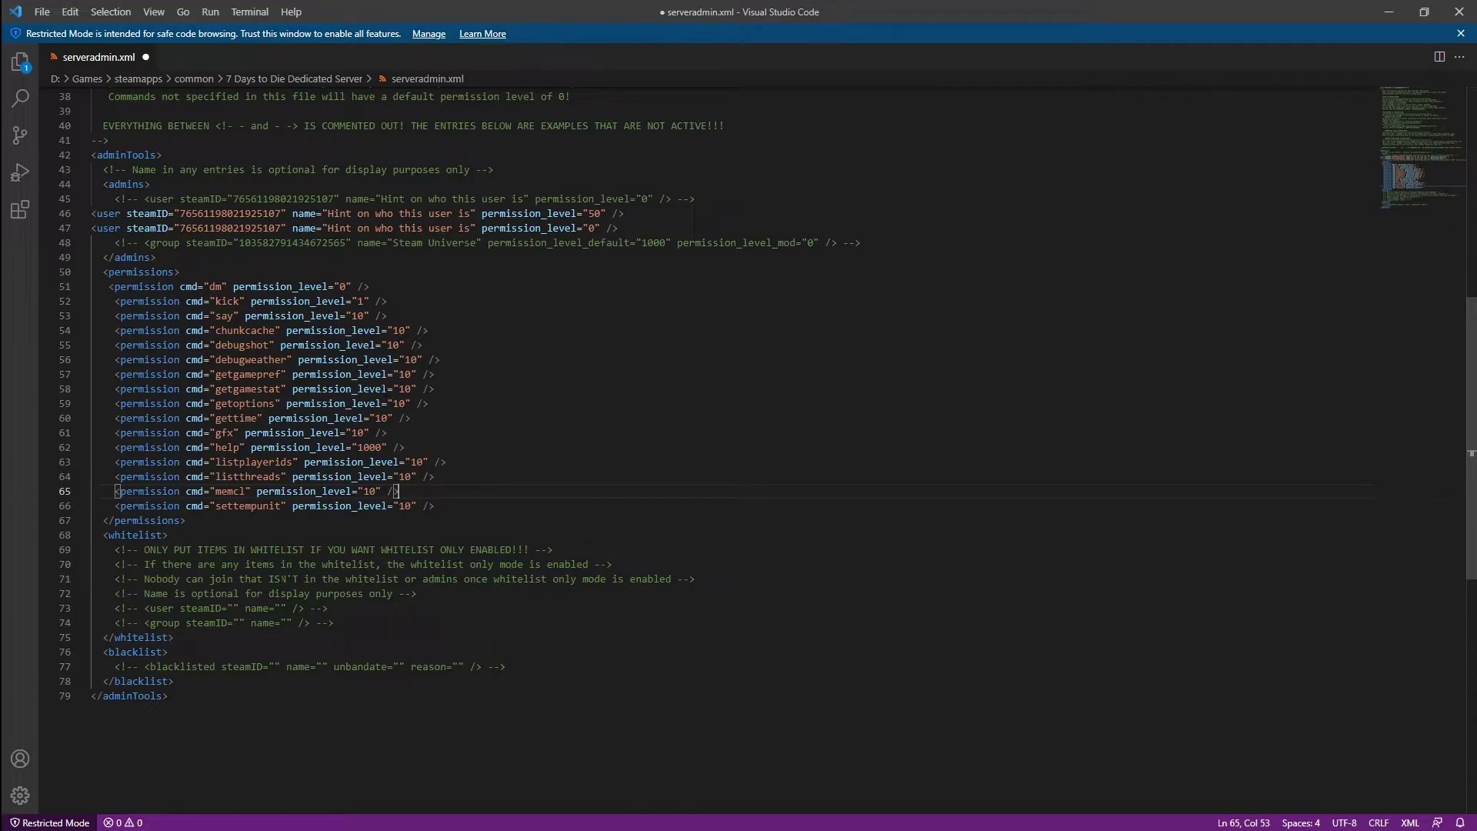
scroll(738, 404, down, 3)
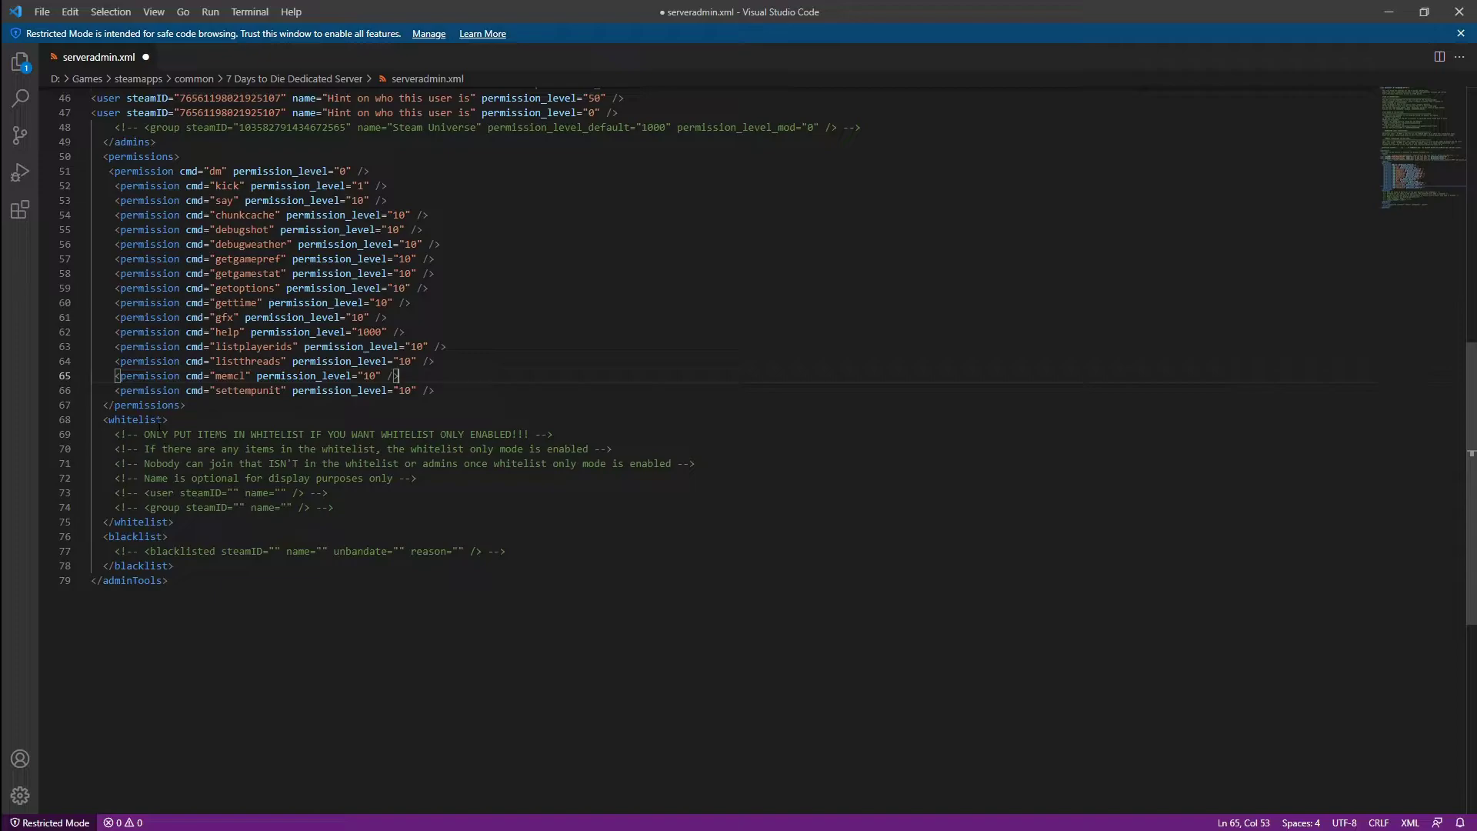
Save serveradmin.xml from the File menu and close Visual Studio Code
click(43, 11)
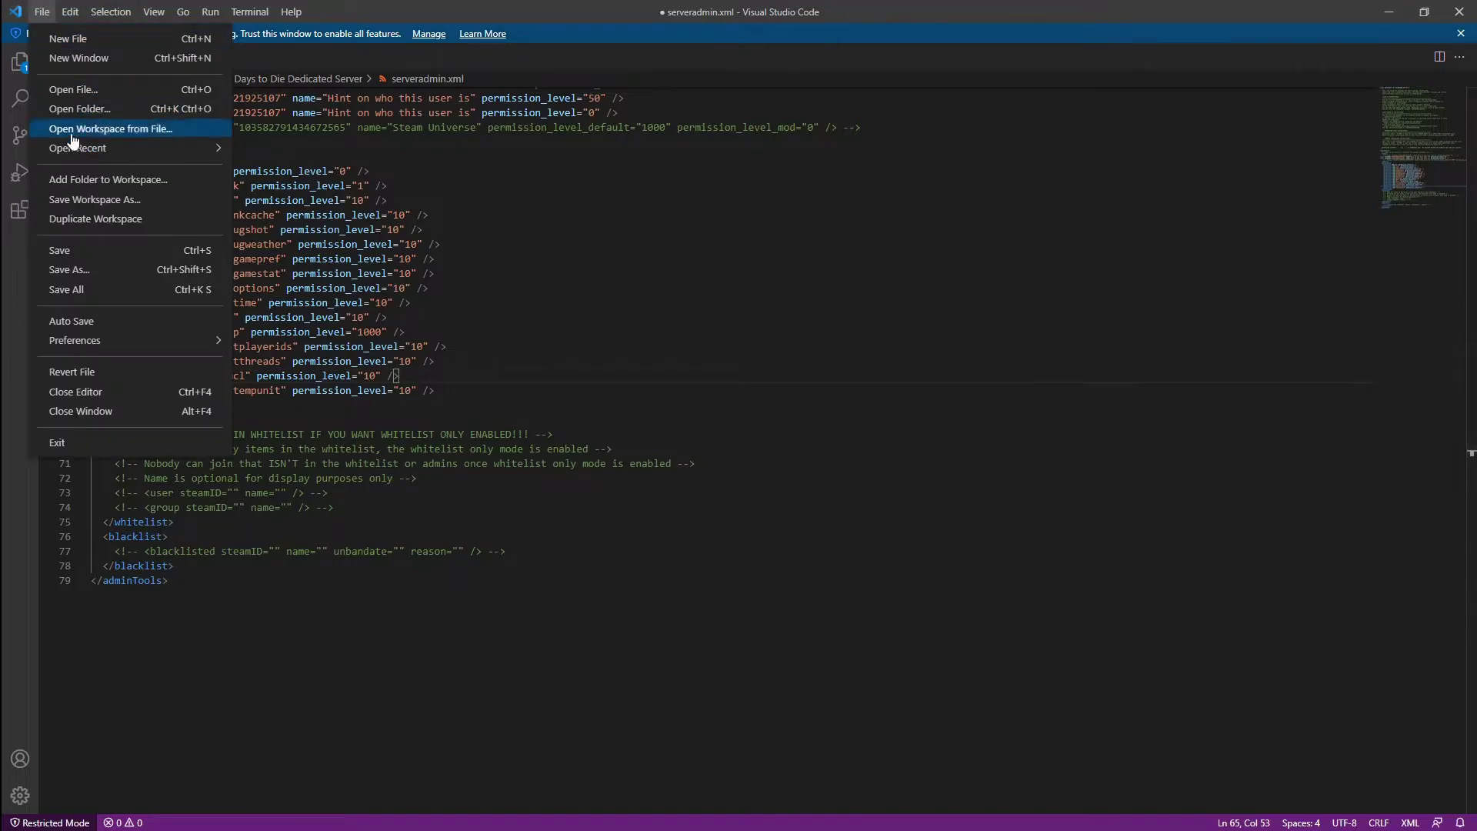
click(63, 257)
click(1460, 12)
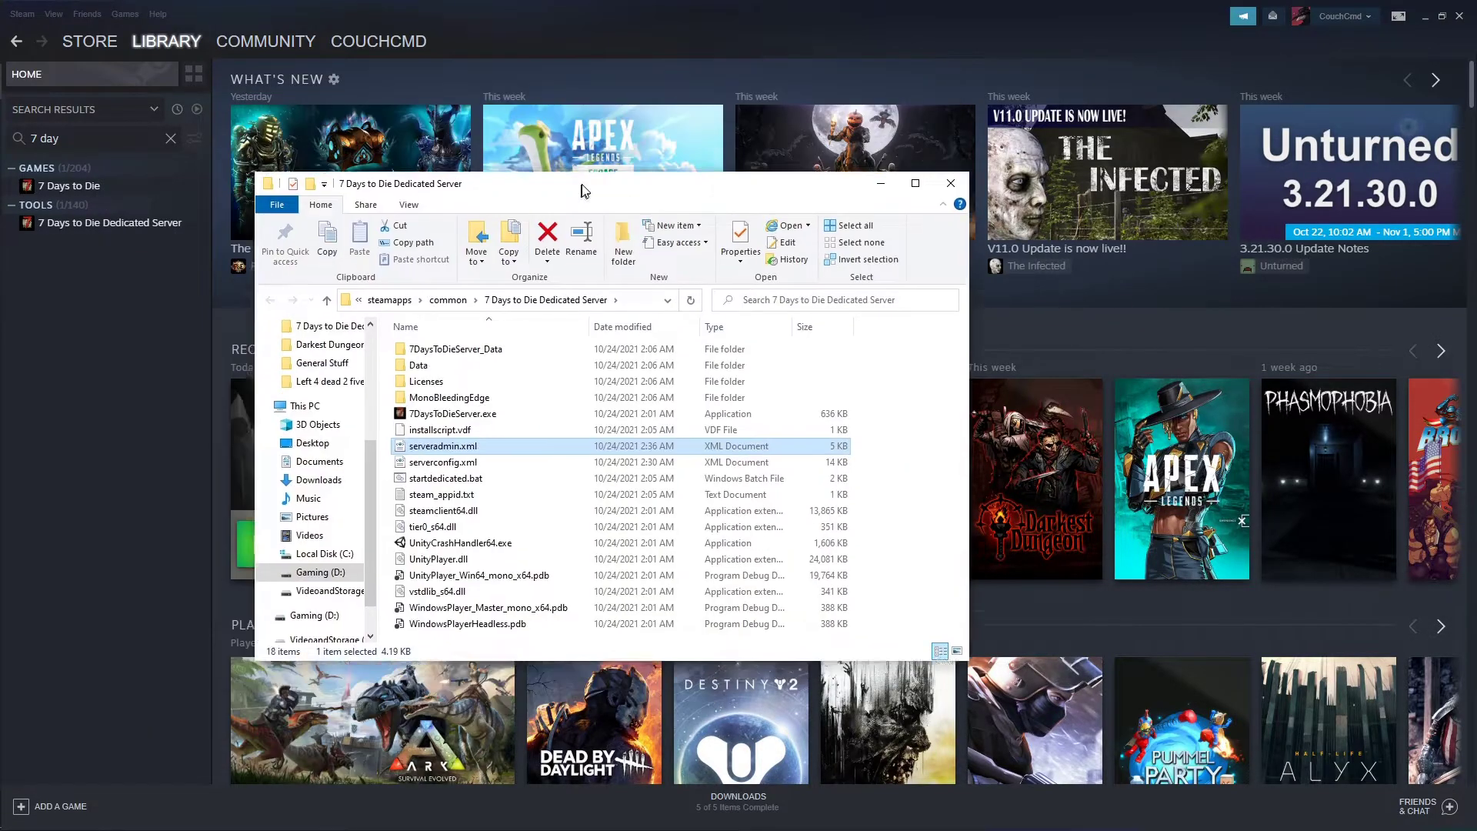
Open 7 Days to Die's local files from Steam and arrange the two Explorer windows side by side
drag(566, 108, 920, 78)
right_click(81, 189)
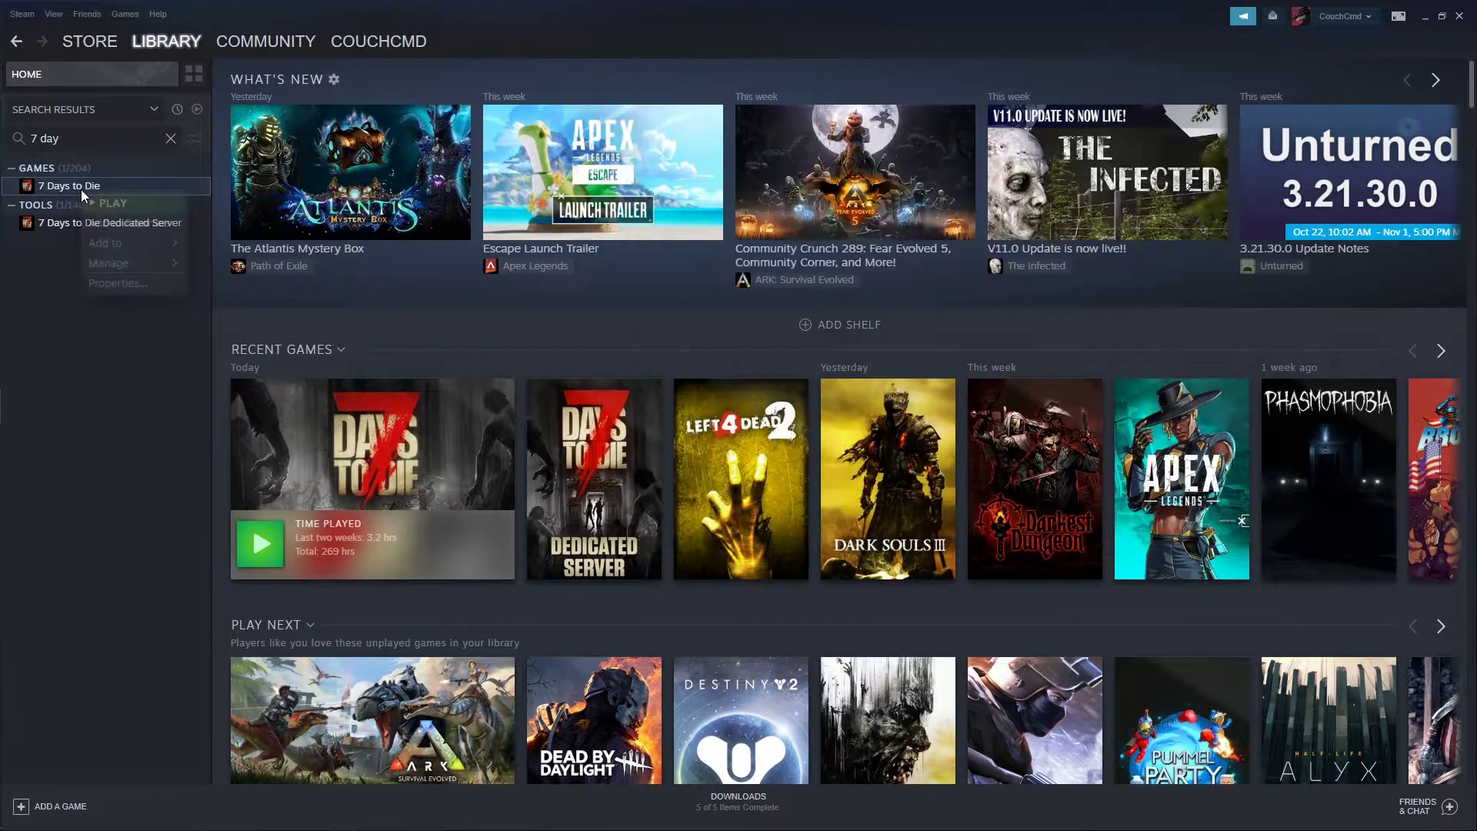
click(223, 286)
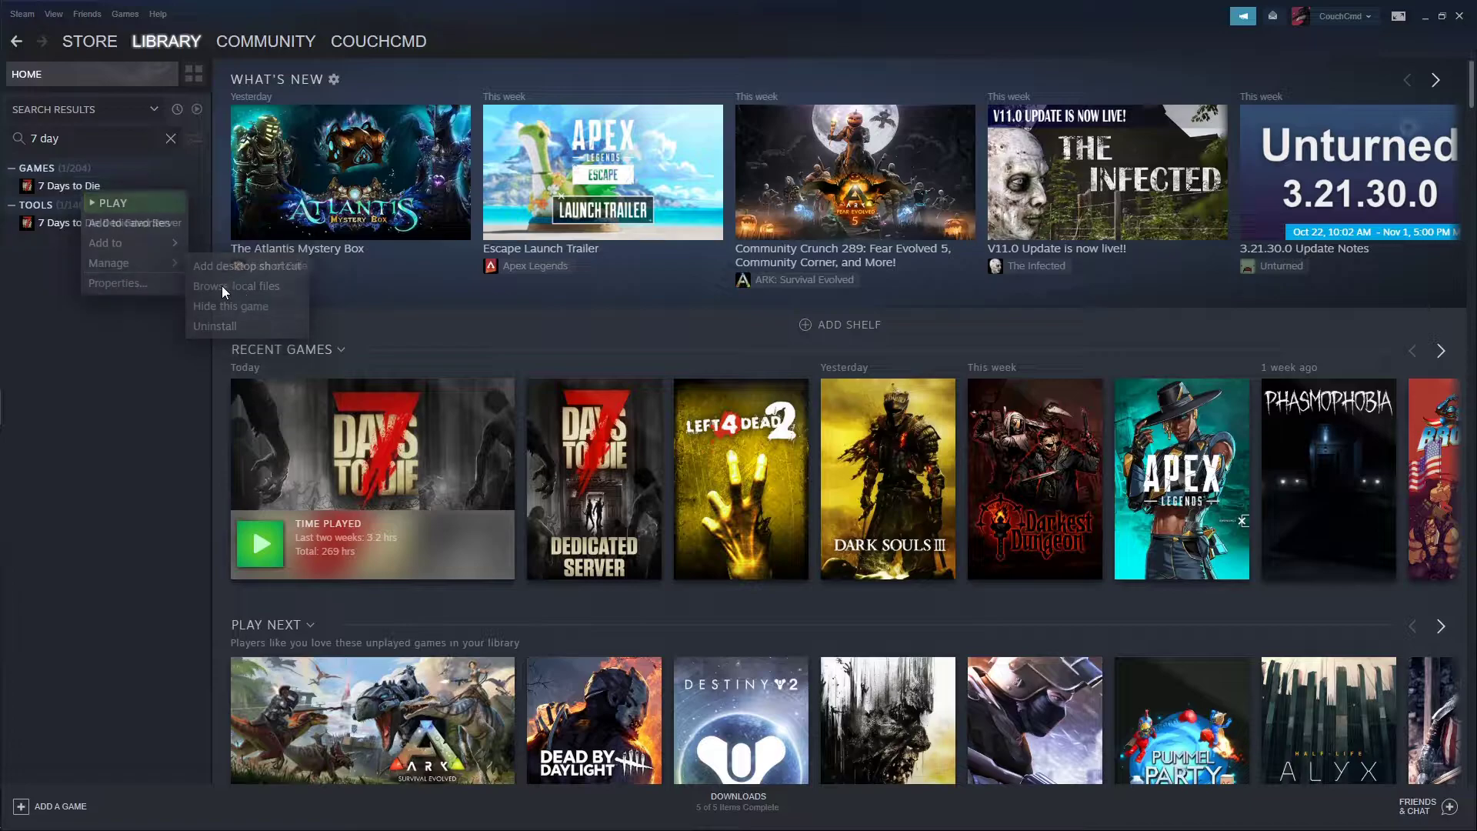
drag(955, 90, 628, 82)
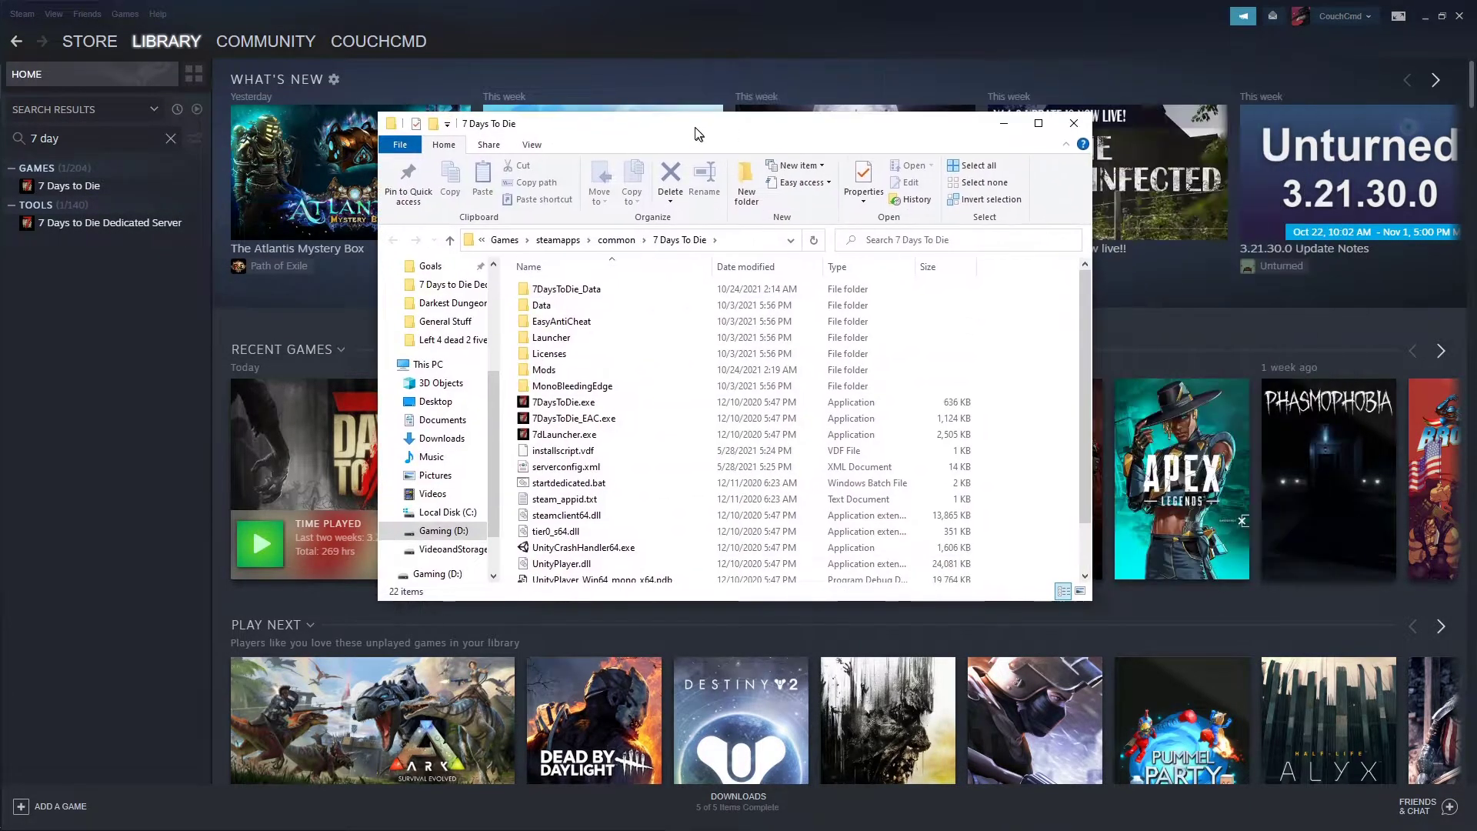
Copy the Mods folder and paste it into the Dedicated Server folder (896 items)
right_click(477, 323)
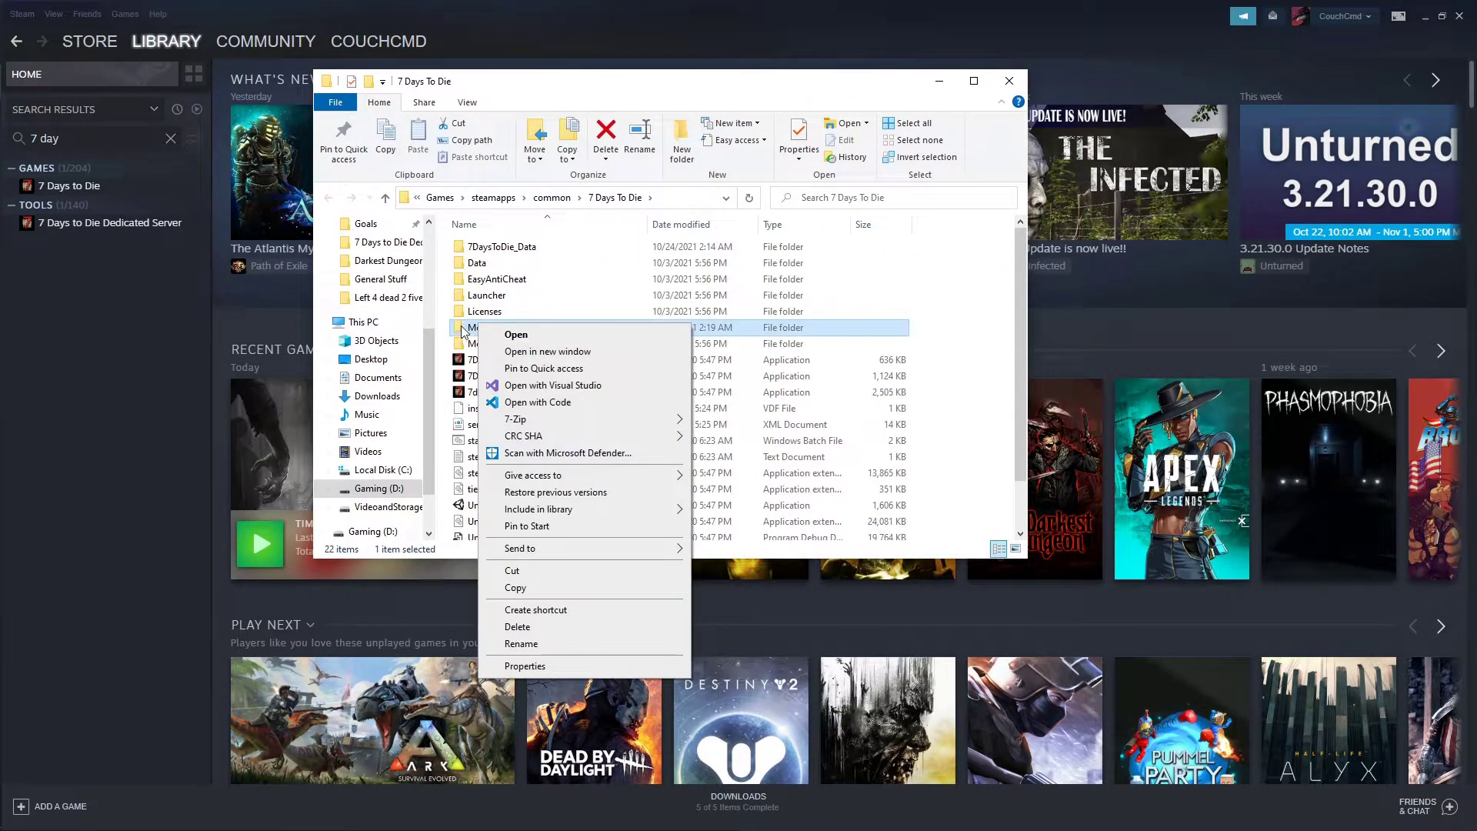
double_click(466, 332)
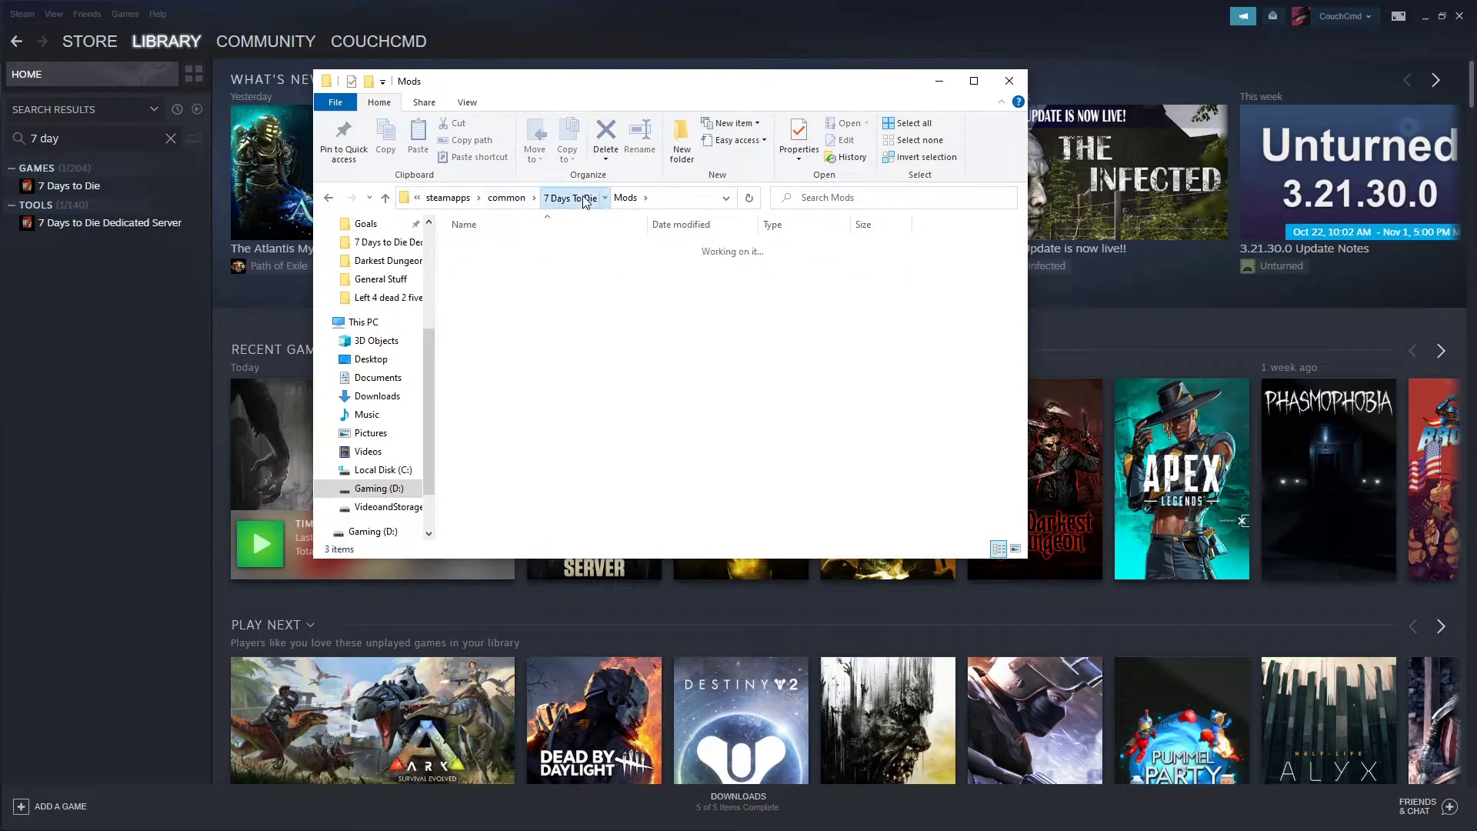
click(616, 197)
right_click(476, 329)
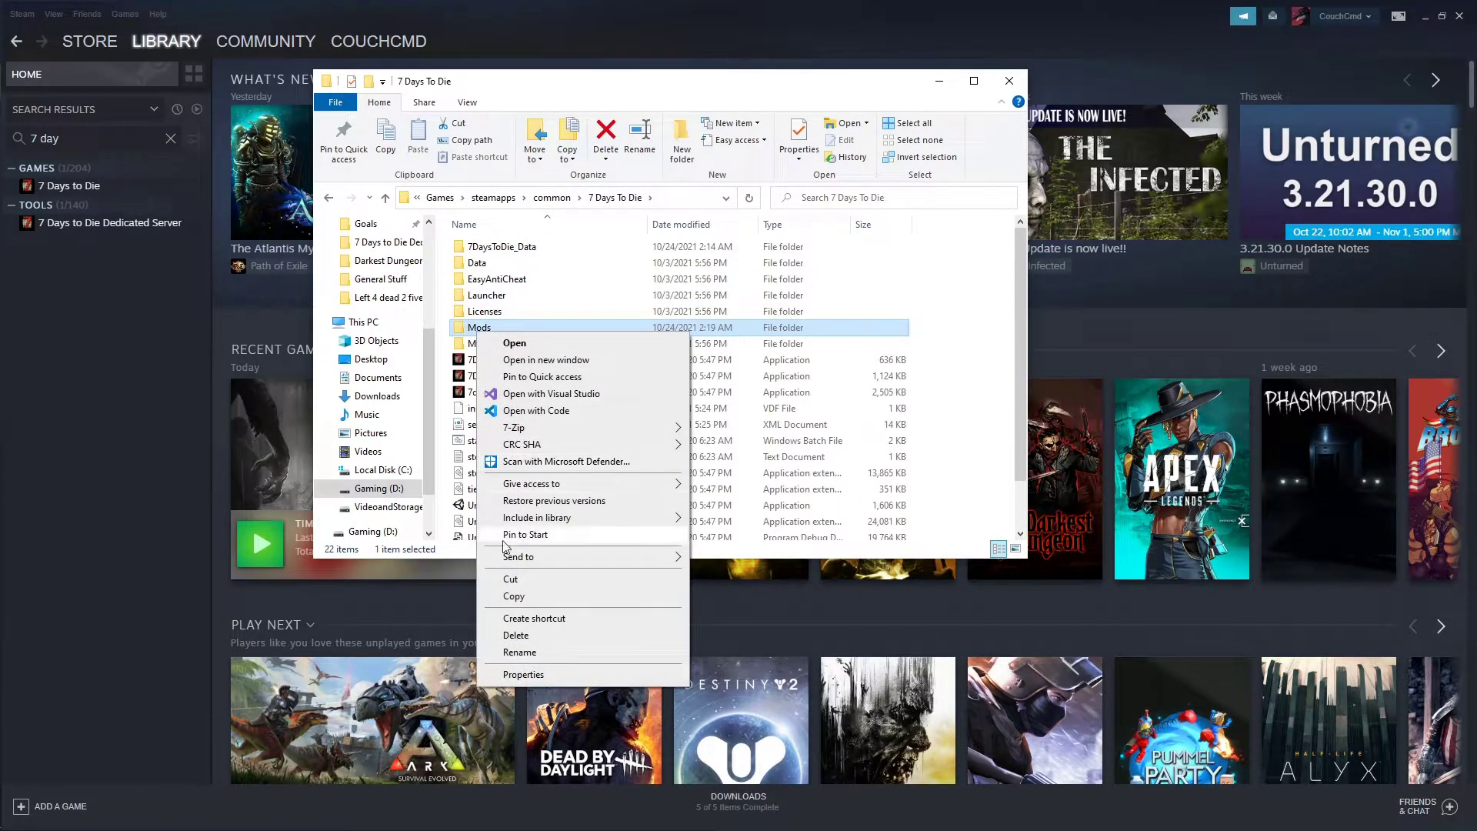
click(522, 611)
right_click(485, 328)
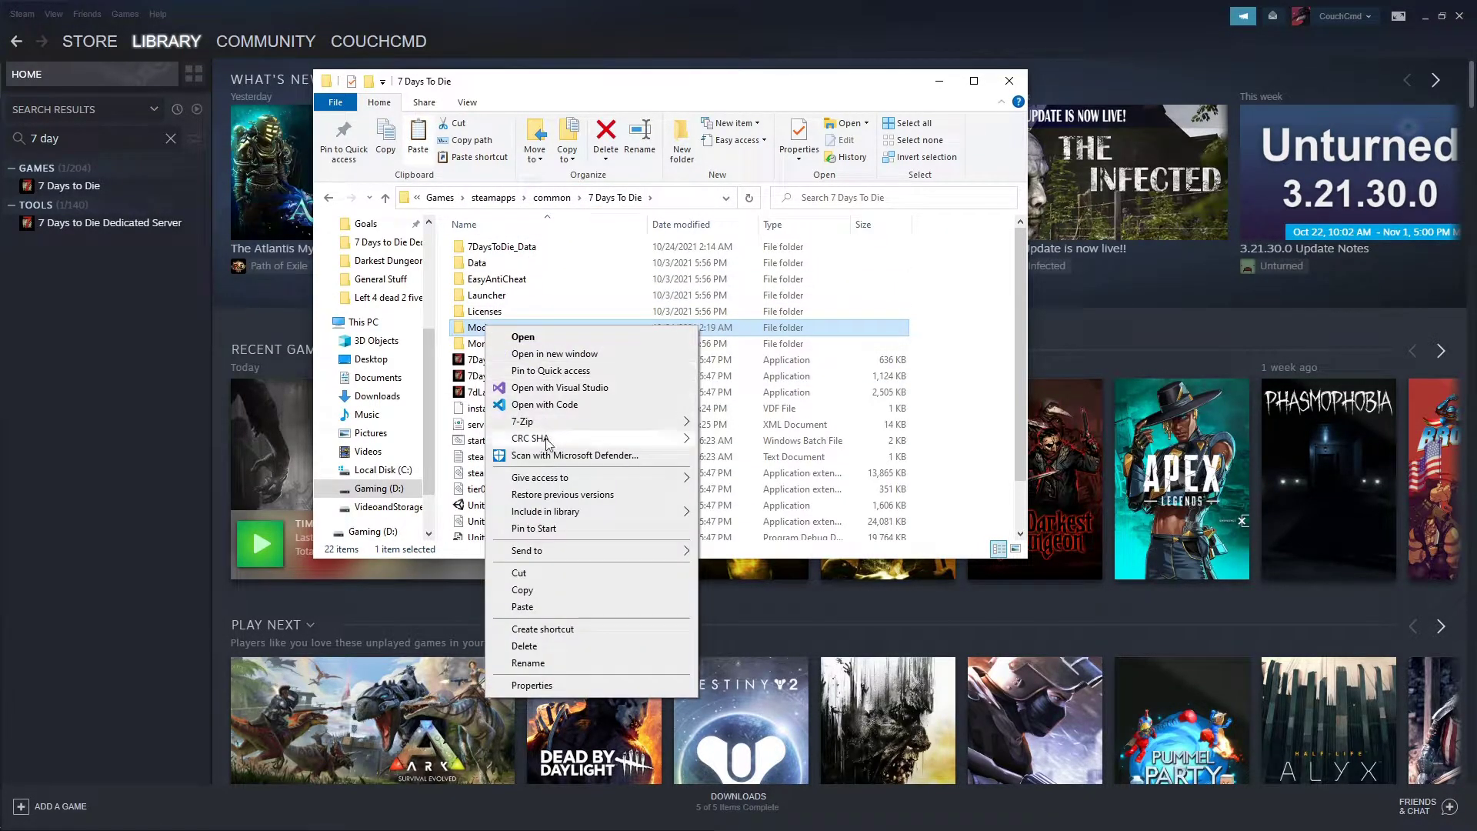
click(507, 595)
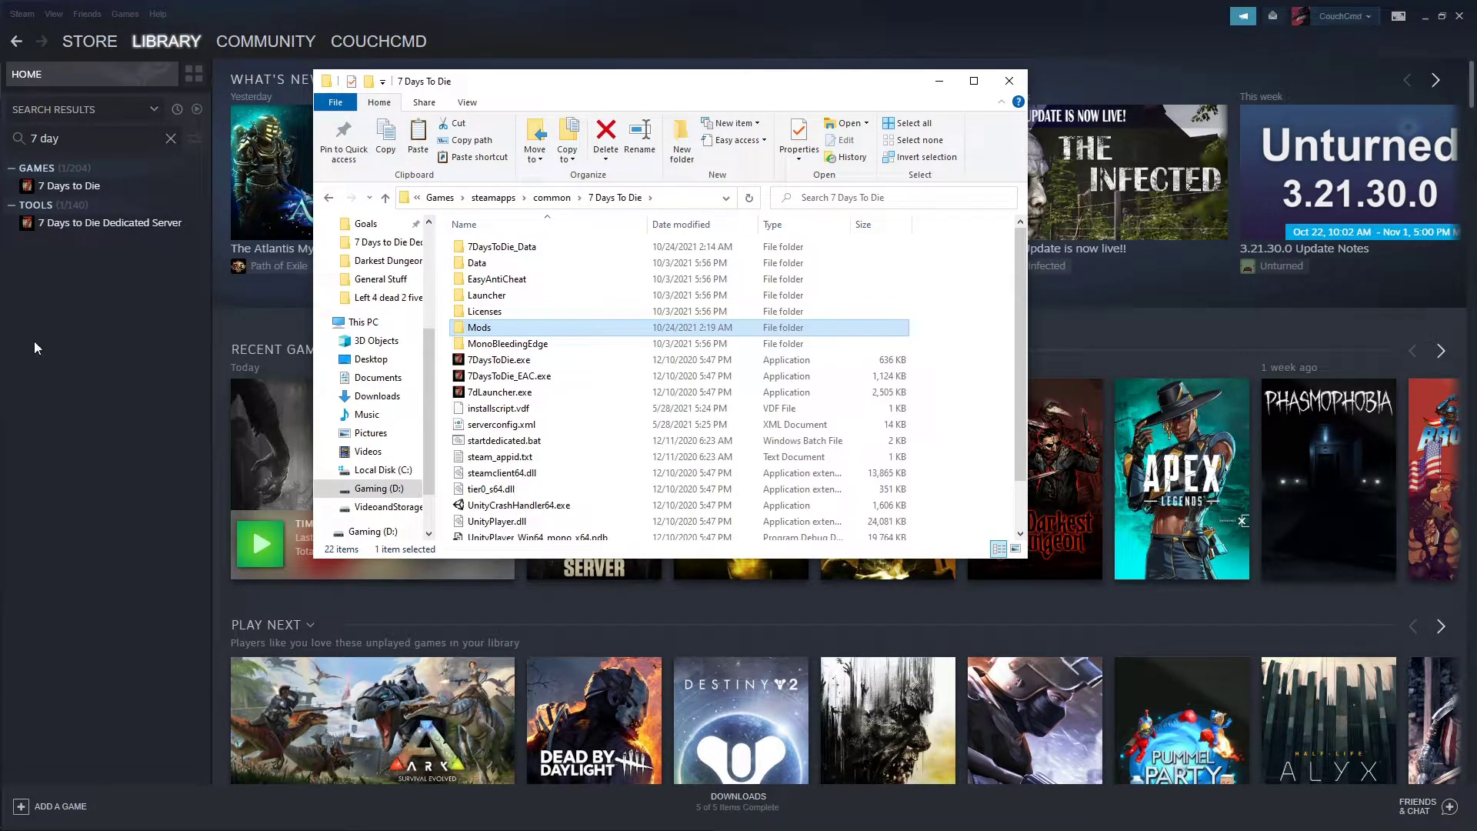
right_click(1286, 306)
click(1305, 417)
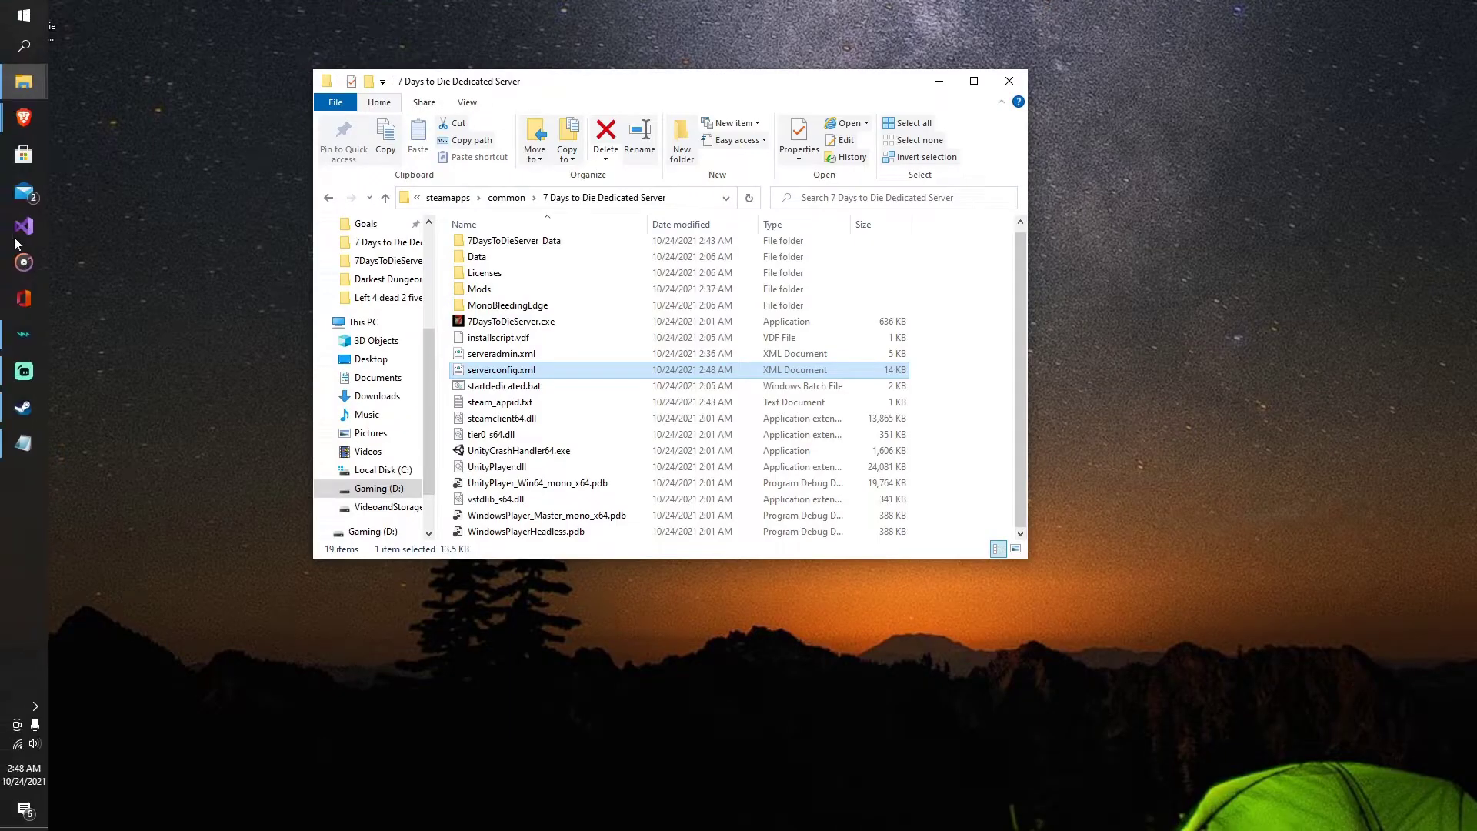
Launch 7 Days to Die Dedicated Server from Steam and drag its 7DaysToDieServer_Data folder over the consoles
click(23, 404)
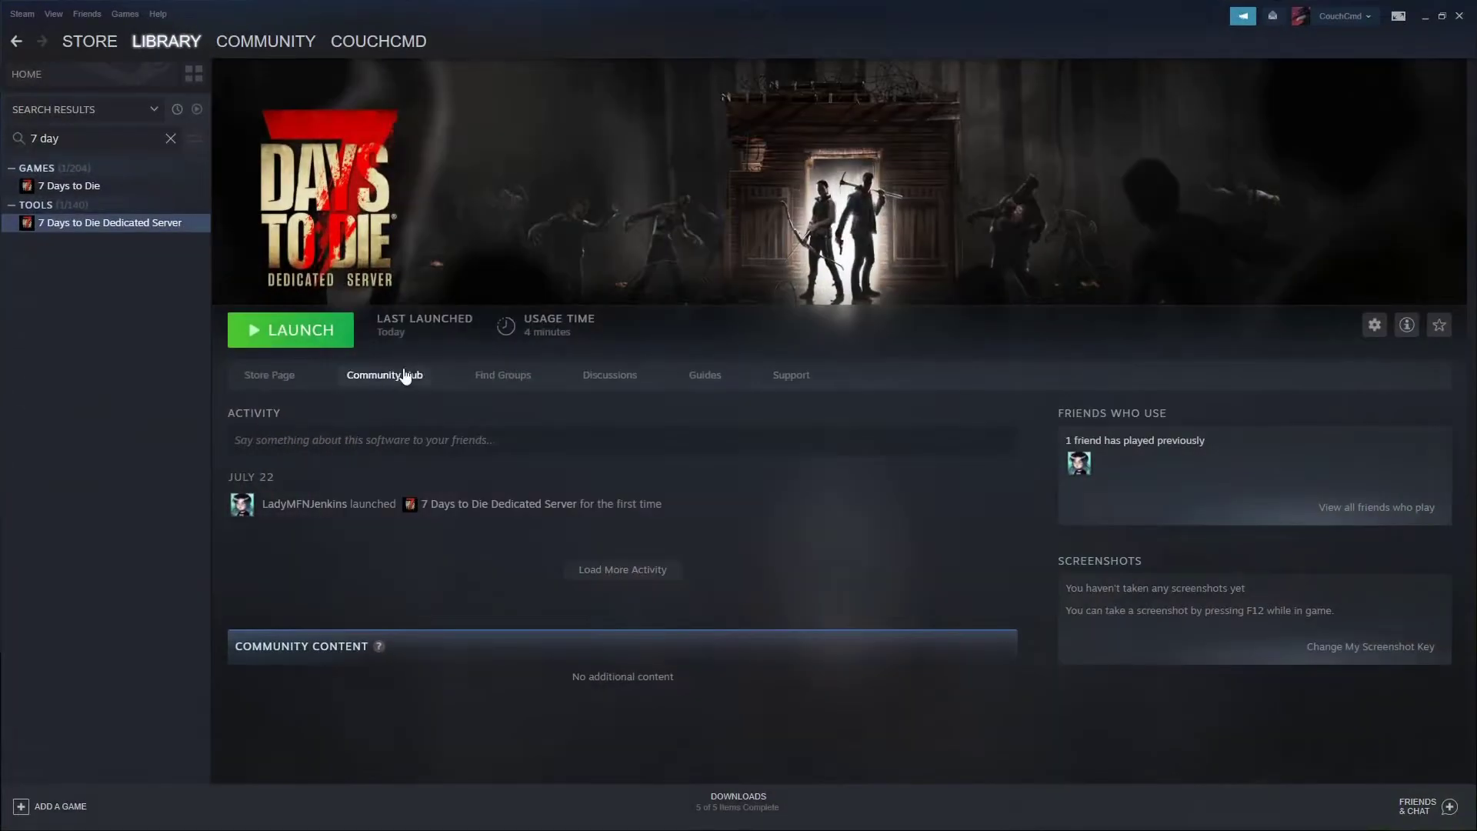
click(303, 329)
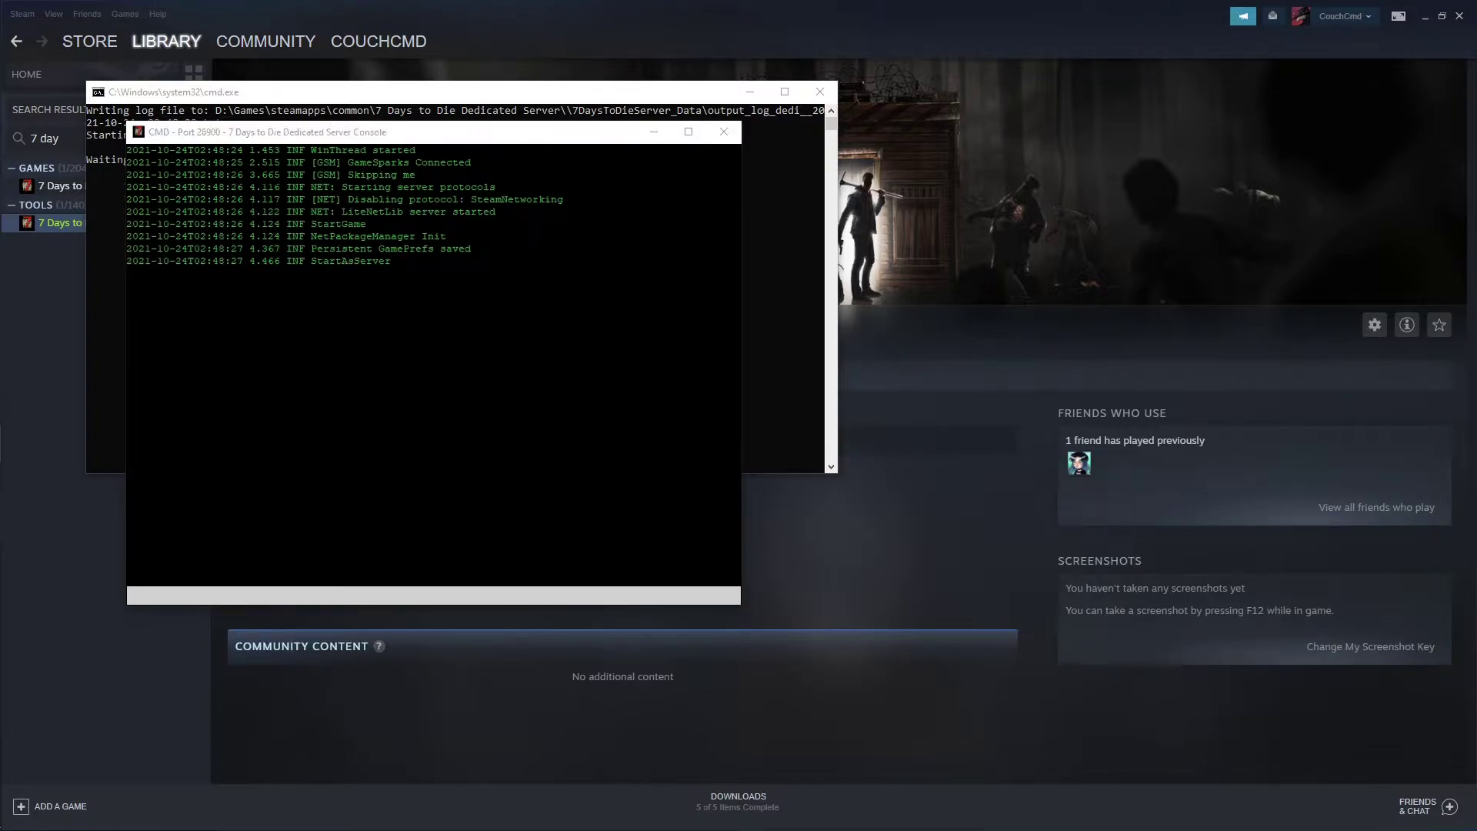
drag(1211, 263, 546, 155)
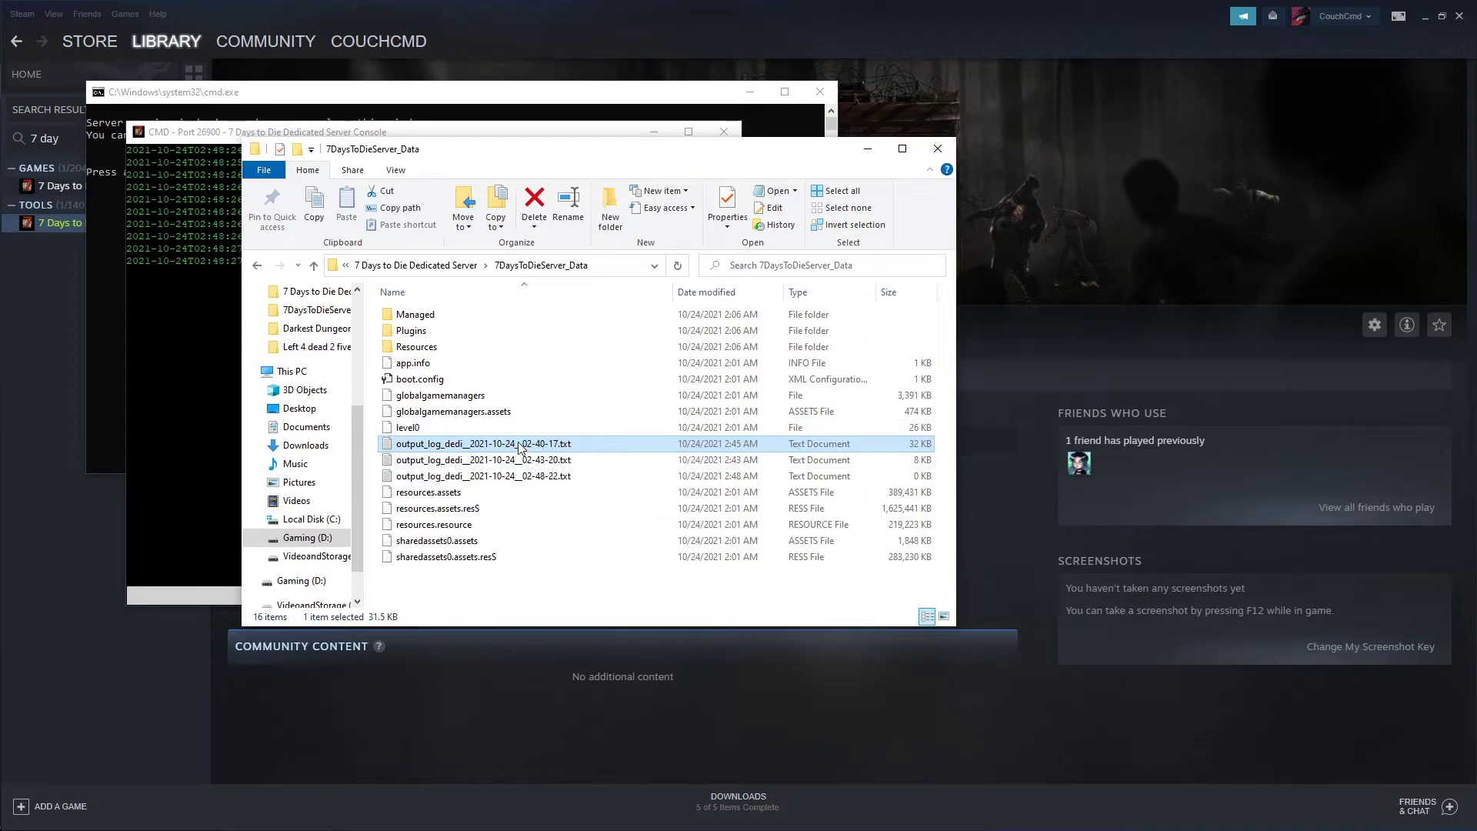
Read the latest output_log's [MODS] lines confirming three mods loaded, then move the folder aside
double_click(566, 483)
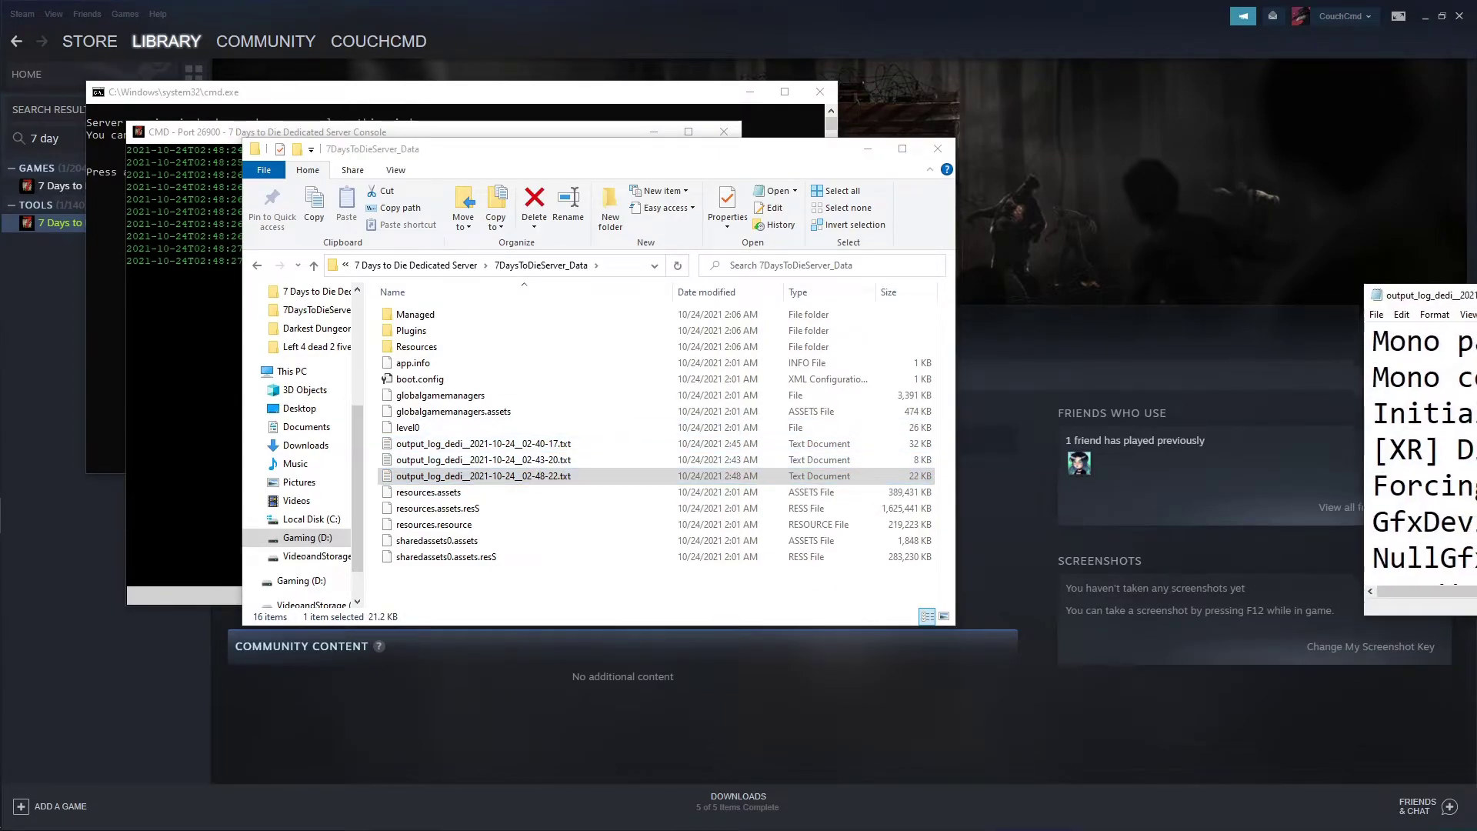
scroll(617, 390, down, 2)
scroll(616, 391, down, 2)
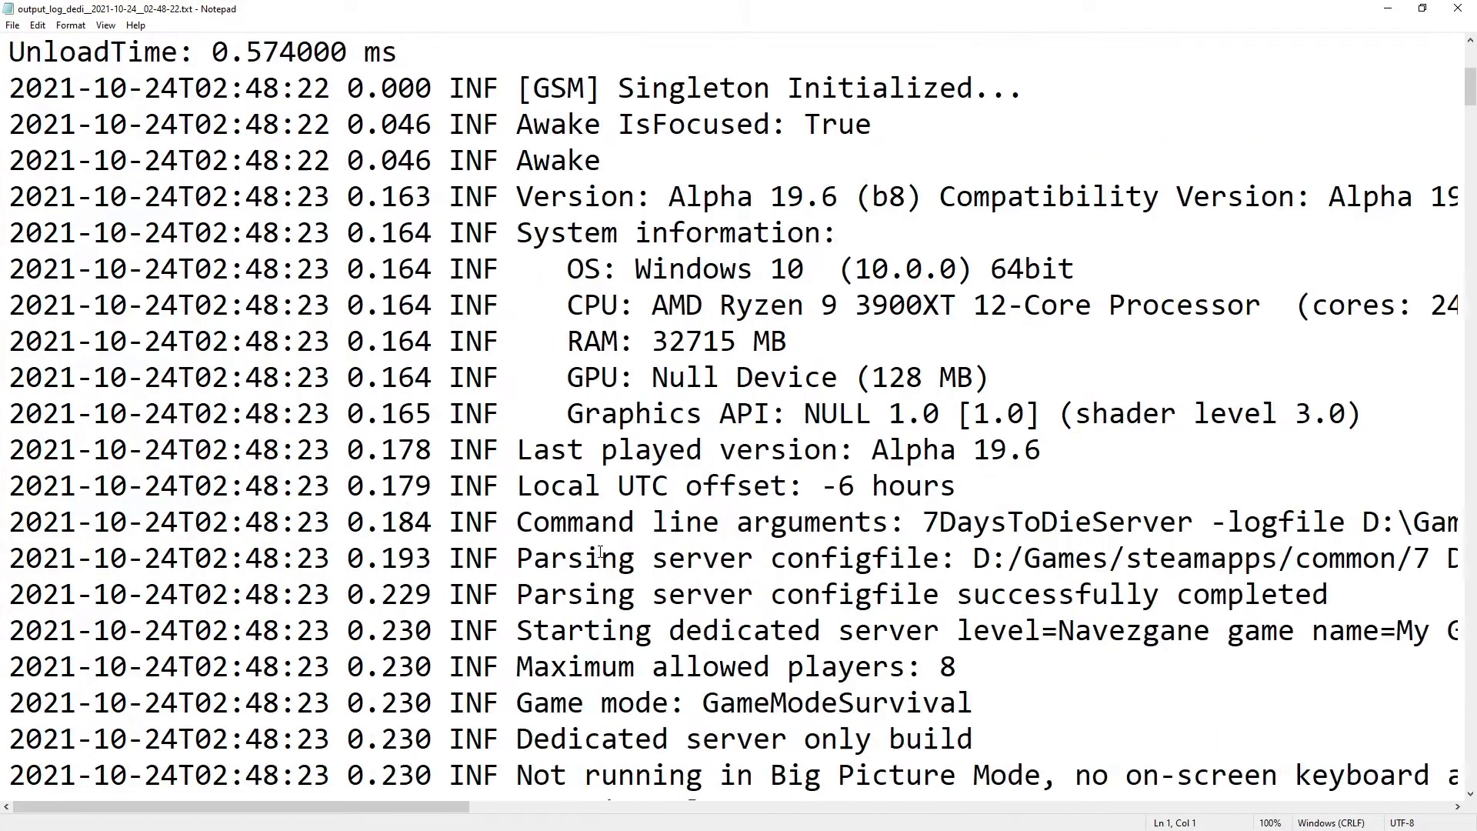
scroll(693, 439, down, 1)
scroll(857, 516, down, 1)
scroll(858, 515, down, 2)
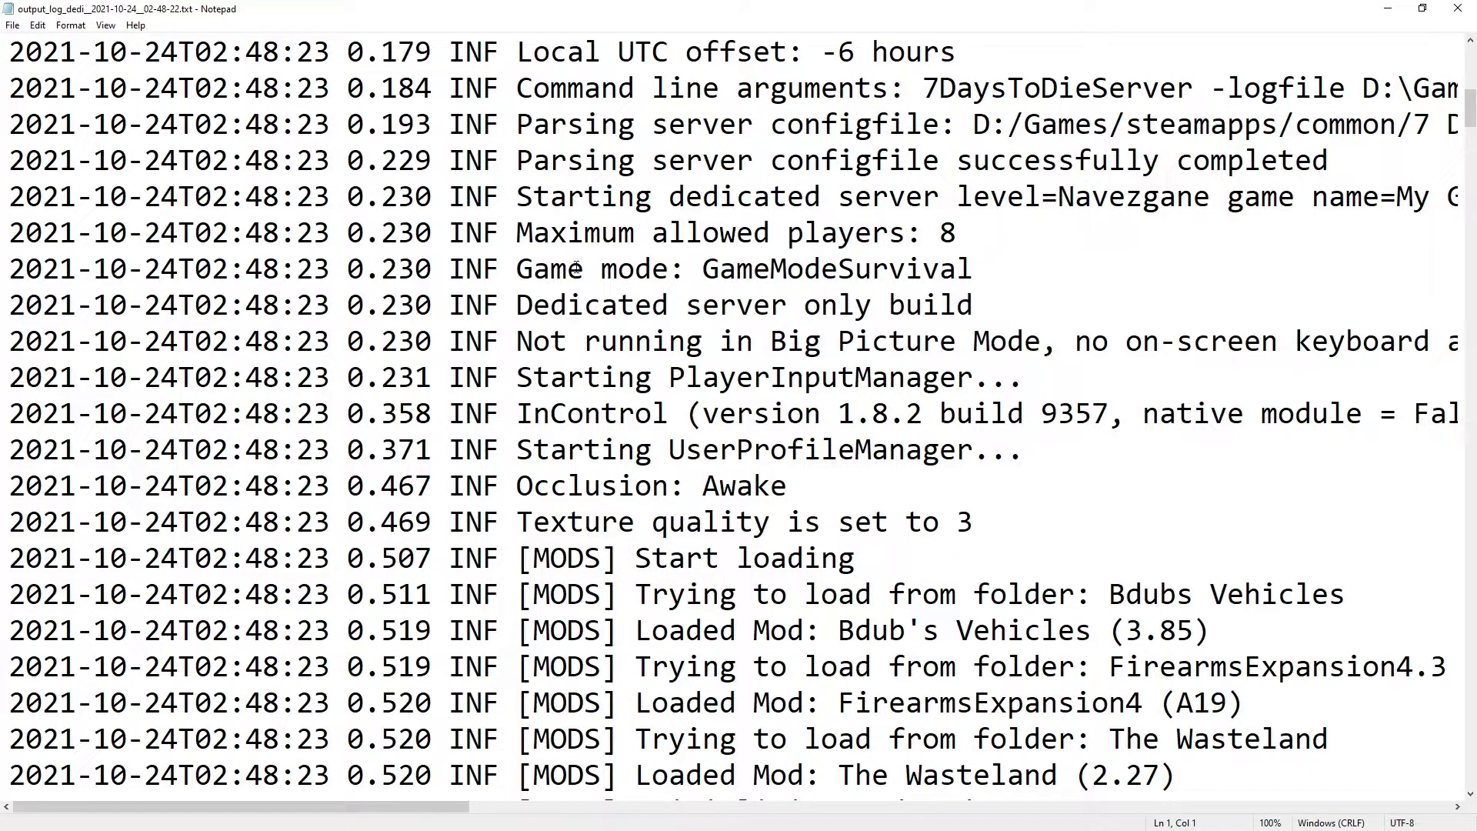
scroll(787, 493, down, 1)
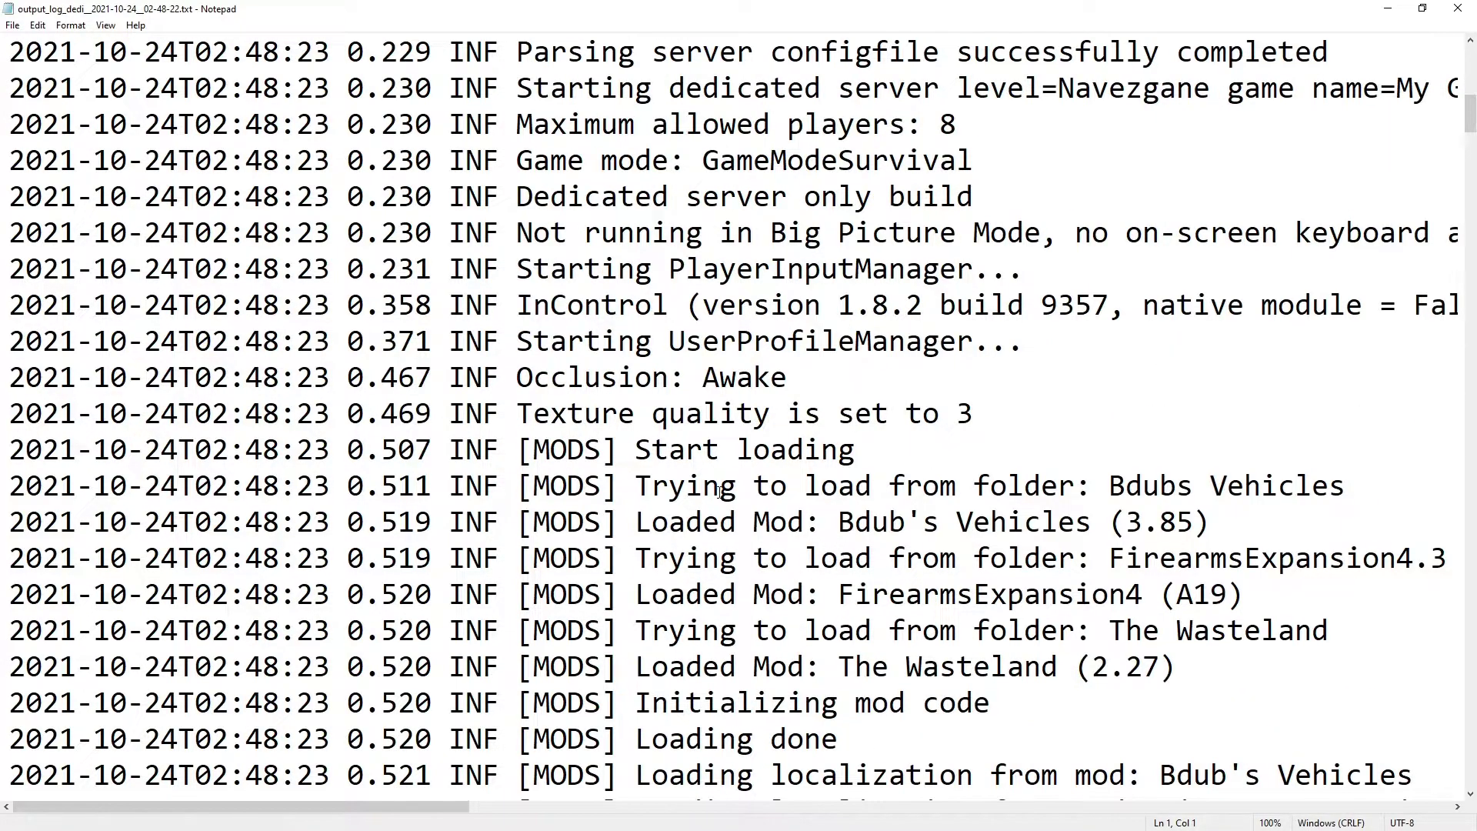
scroll(721, 490, down, 2)
mouse_move(518, 231)
mouse_down()
mouse_move(975, 631)
mouse_move(1226, 531)
mouse_up()
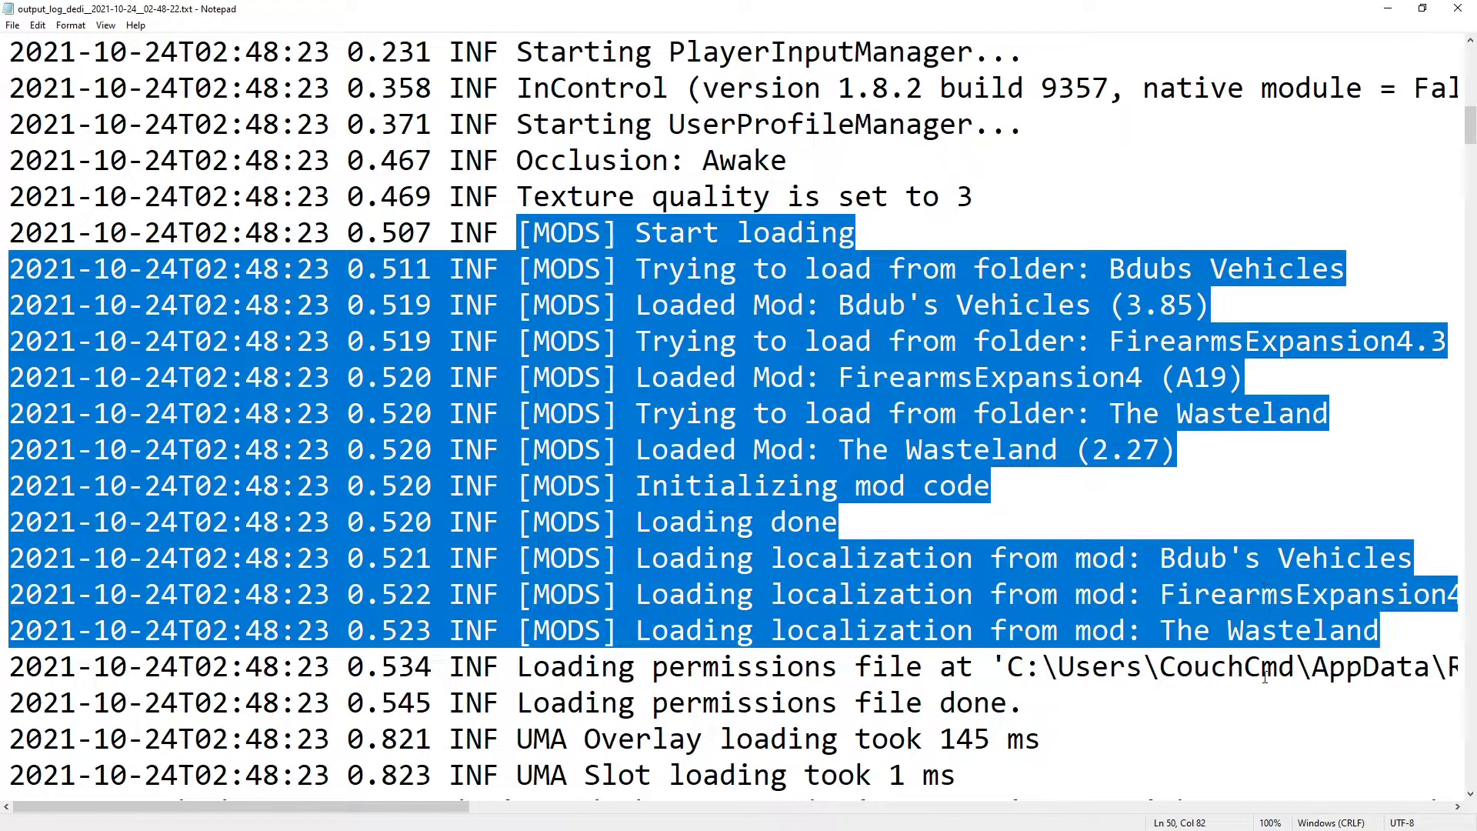
scroll(1020, 715, down, 4)
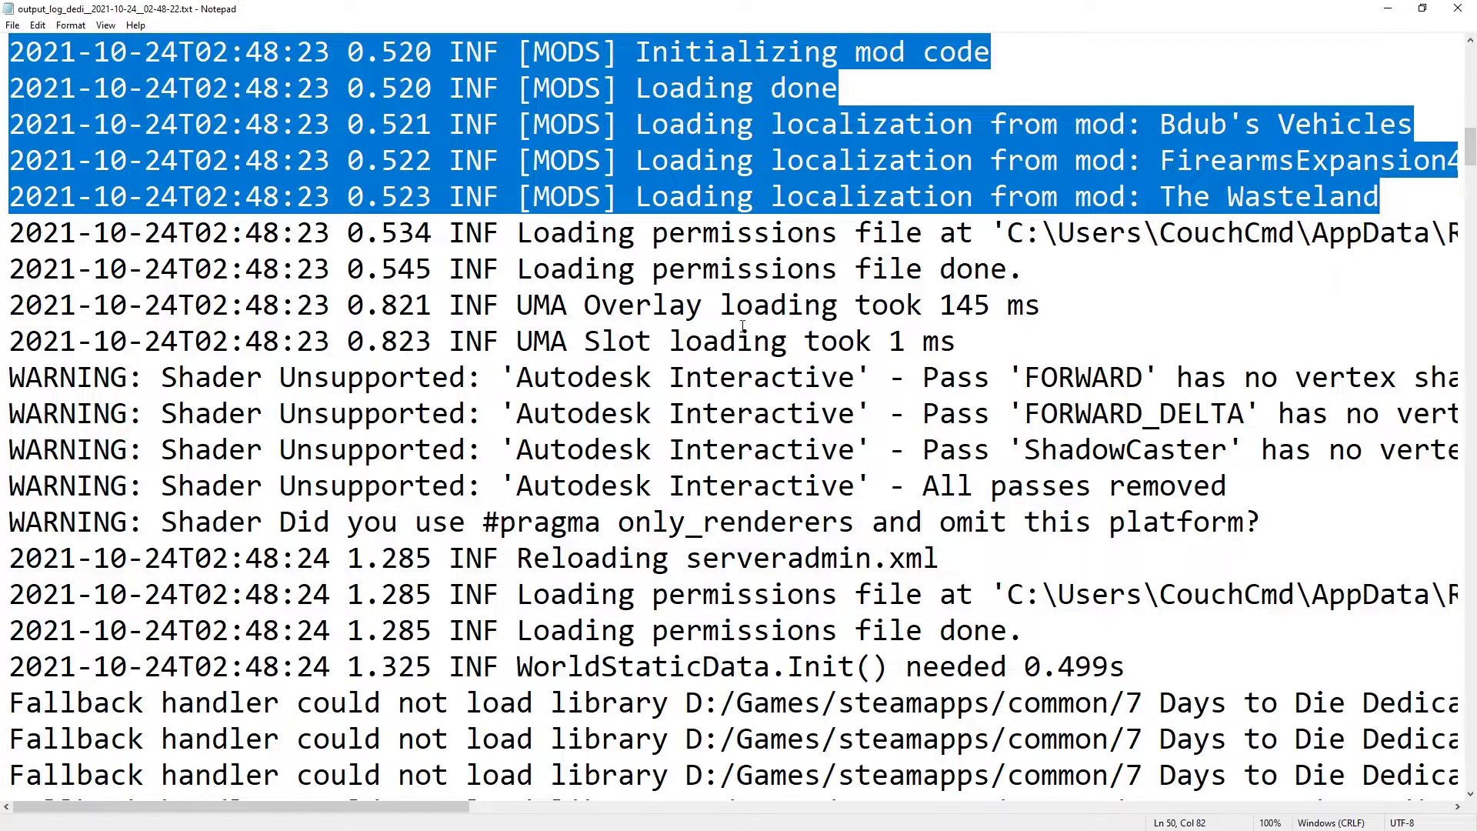
scroll(1085, 593, down, 1)
scroll(741, 327, down, 4)
scroll(742, 327, down, 5)
scroll(734, 358, down, 2)
scroll(731, 385, down, 3)
scroll(734, 413, down, 6)
scroll(714, 442, down, 10)
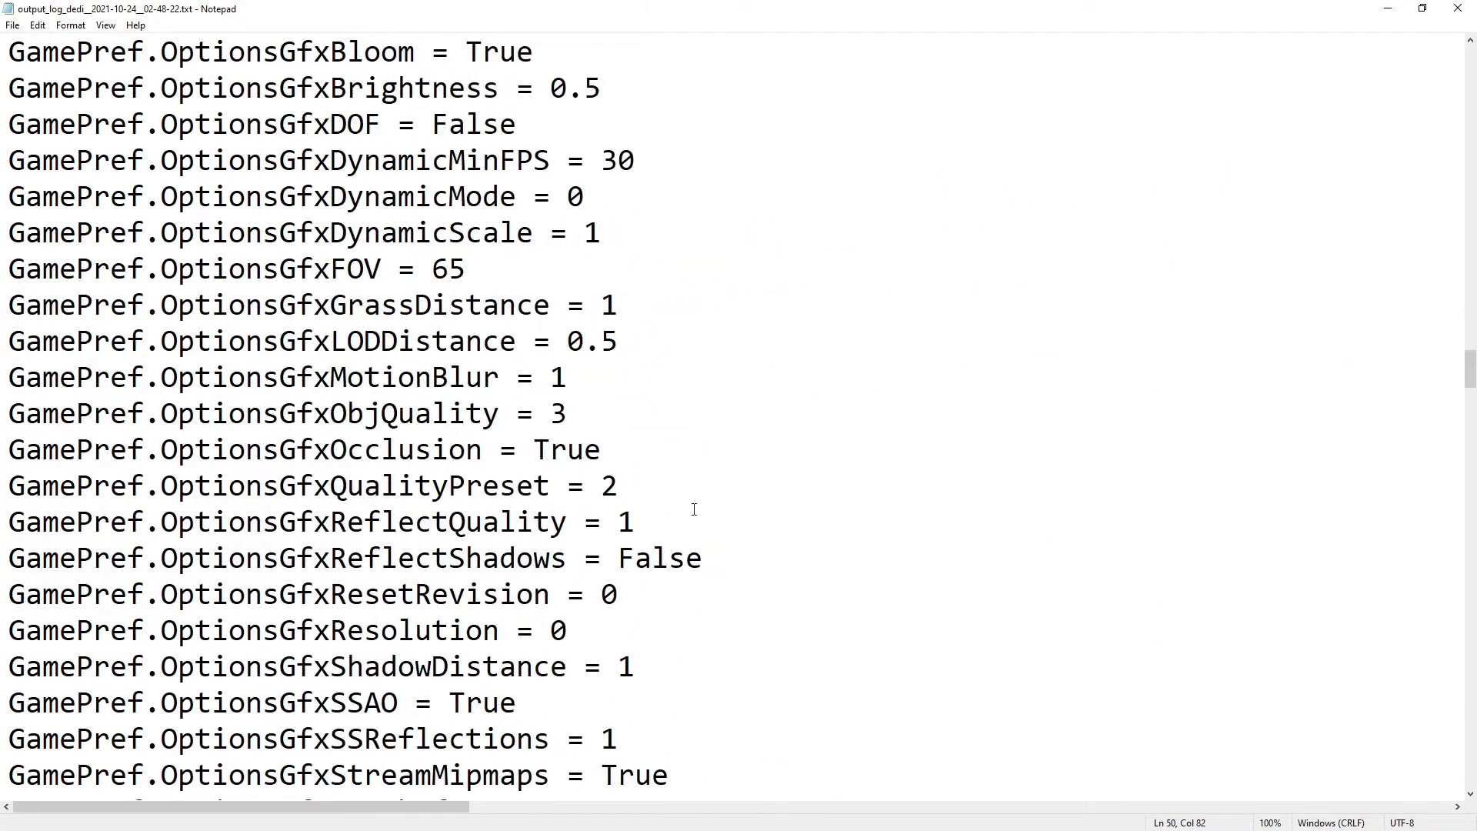
scroll(693, 509, down, 10)
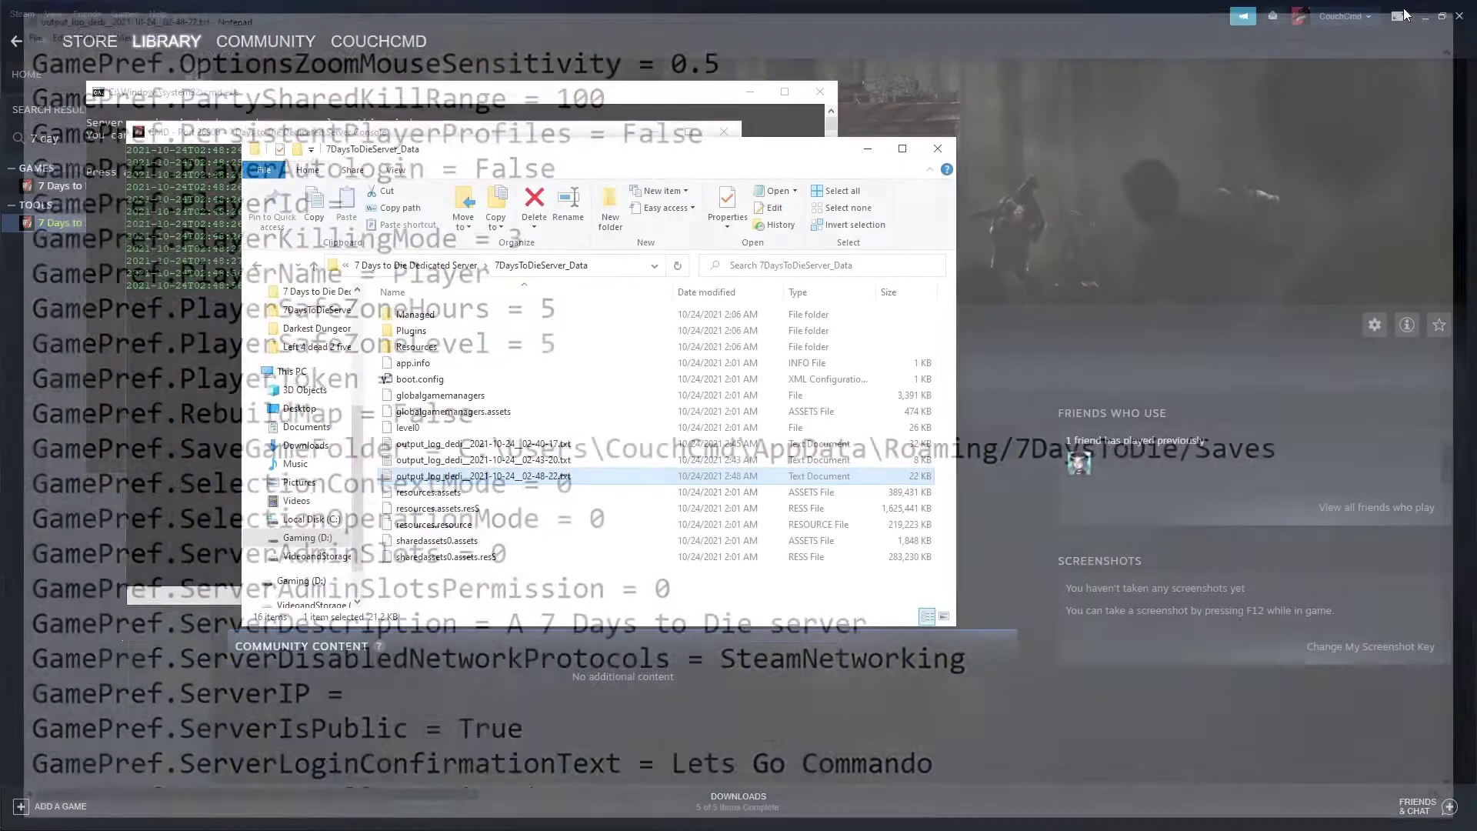
click(1457, 9)
mouse_move(635, 159)
mouse_down()
mouse_move(993, 165)
mouse_move(1102, 195)
mouse_up()
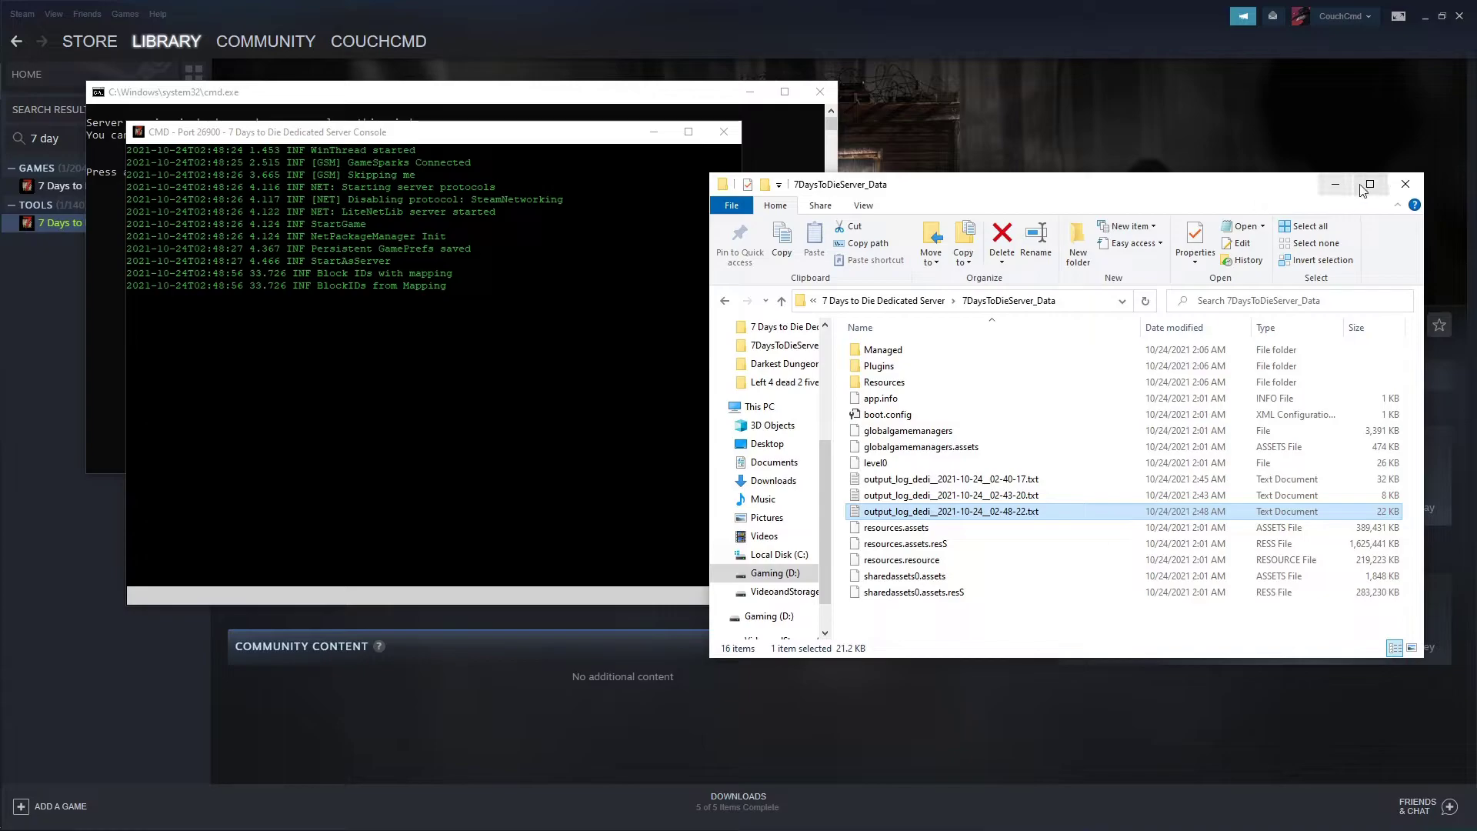
Close the data folder and play 7 Days to Die from Steam, running it through the launcher
click(1335, 184)
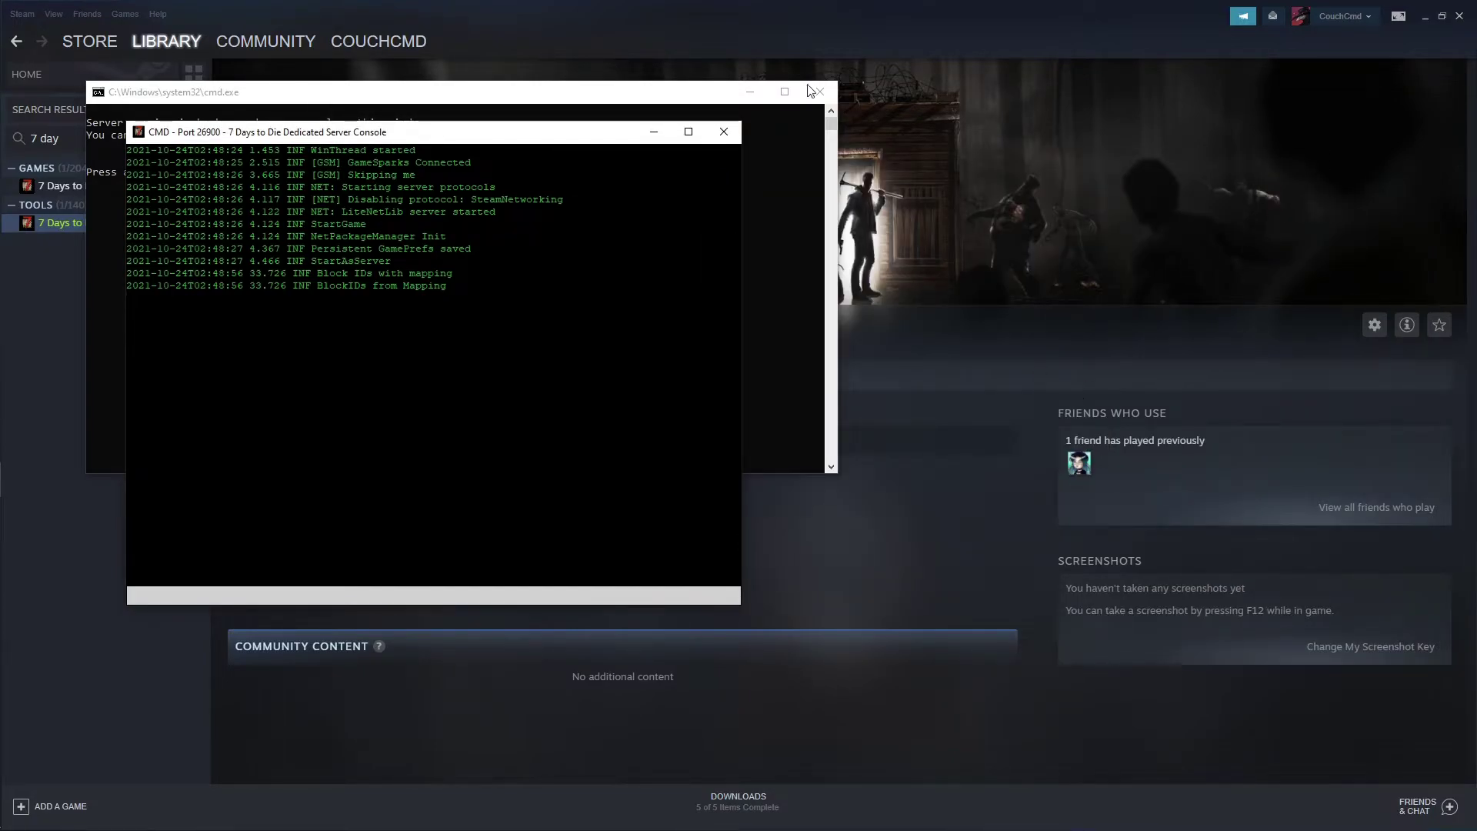
click(574, 7)
click(80, 186)
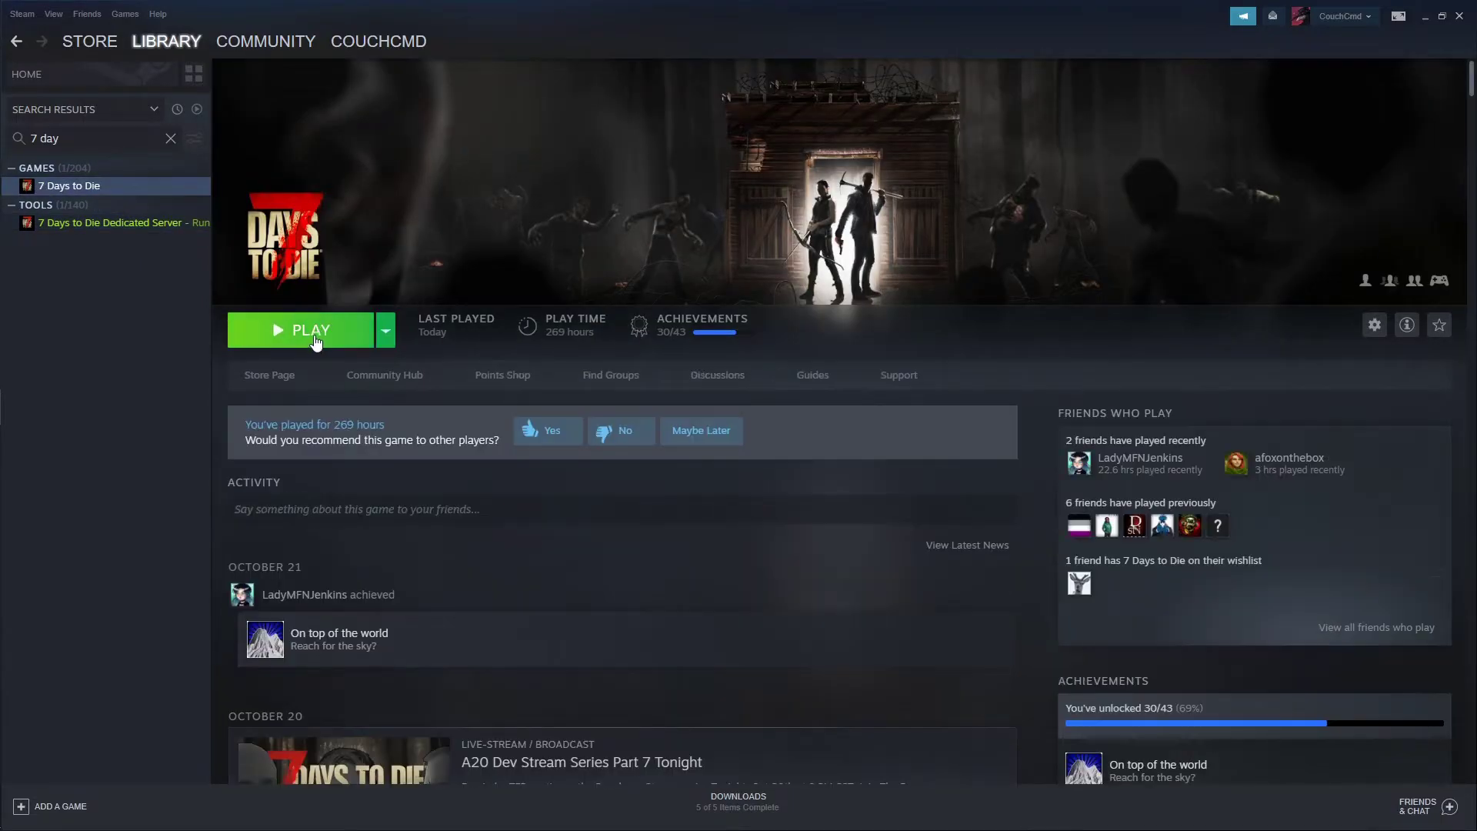
click(312, 332)
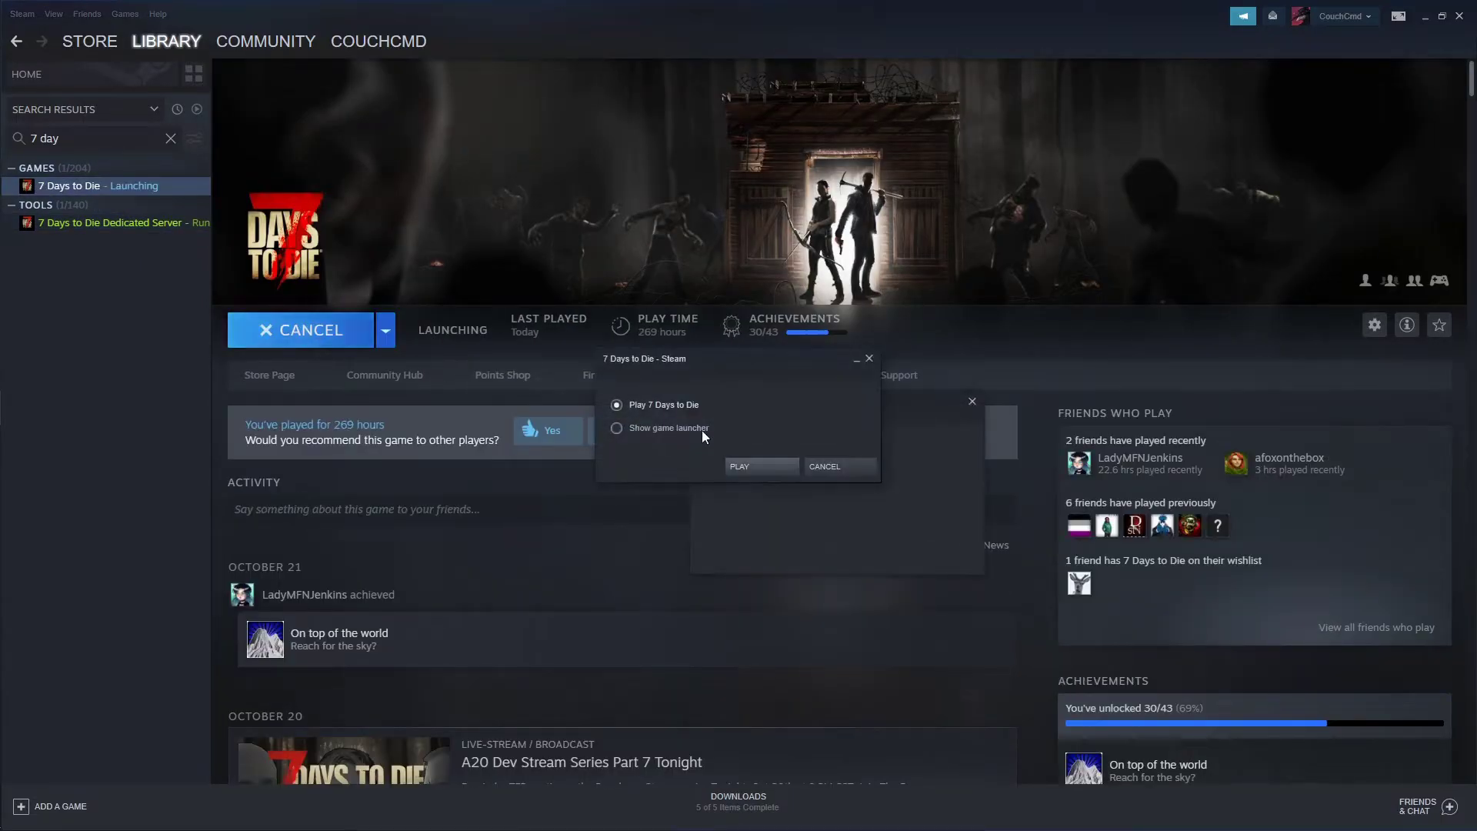
click(780, 470)
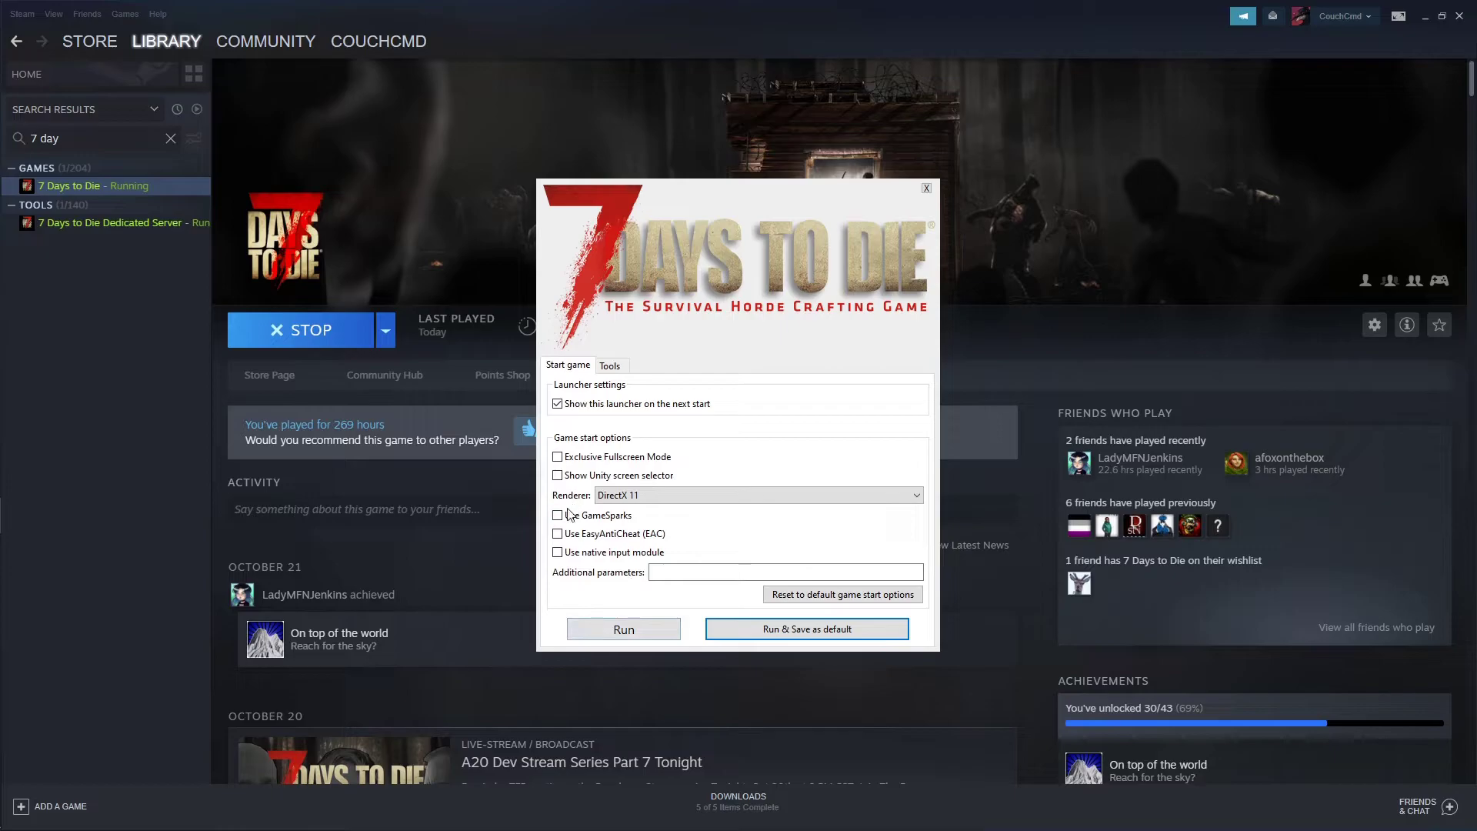
click(623, 629)
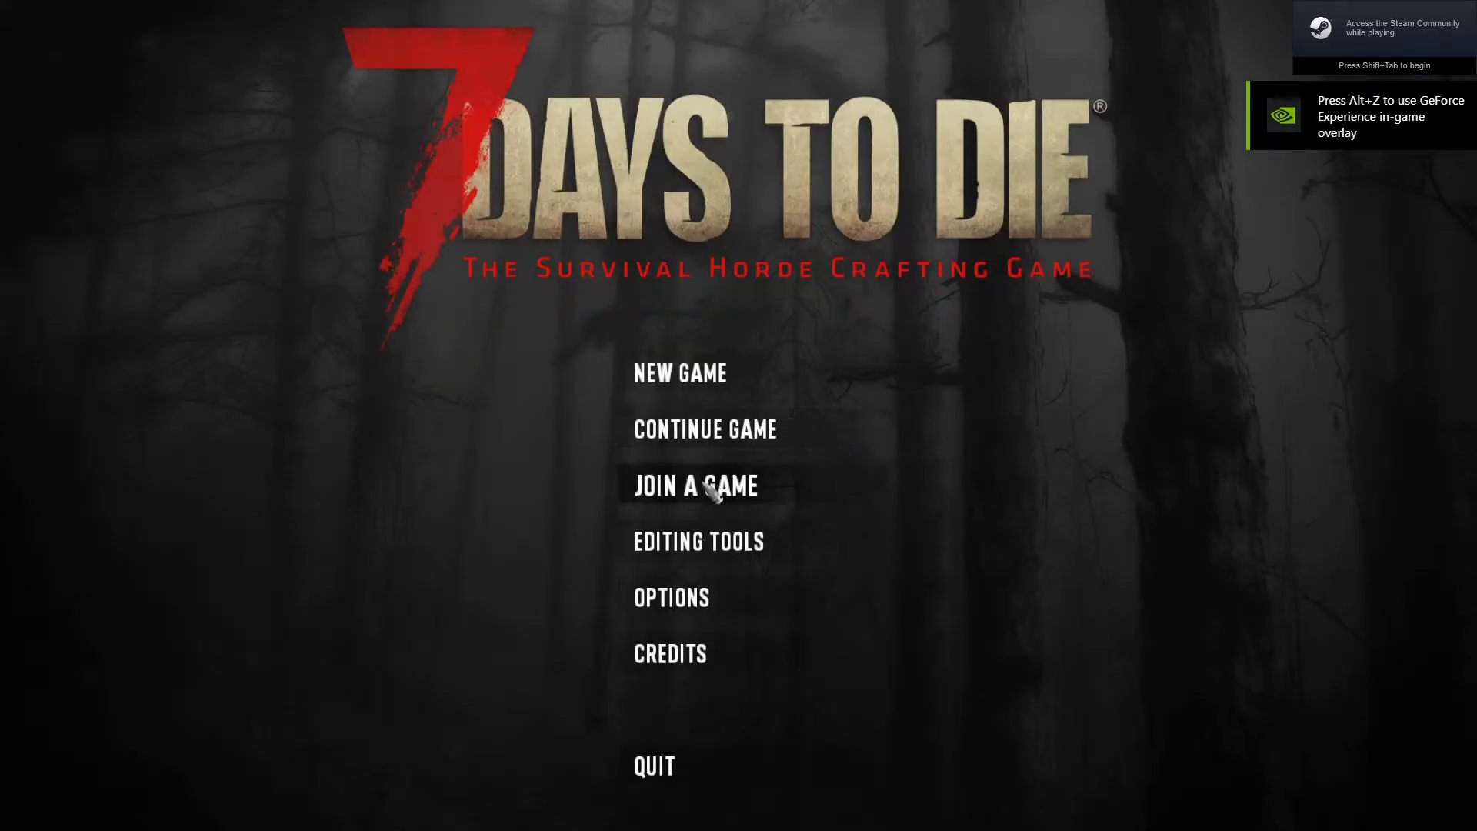
Connect by IP to 192.168.1.6 port 26900 and submit the server password
click(712, 485)
click(878, 739)
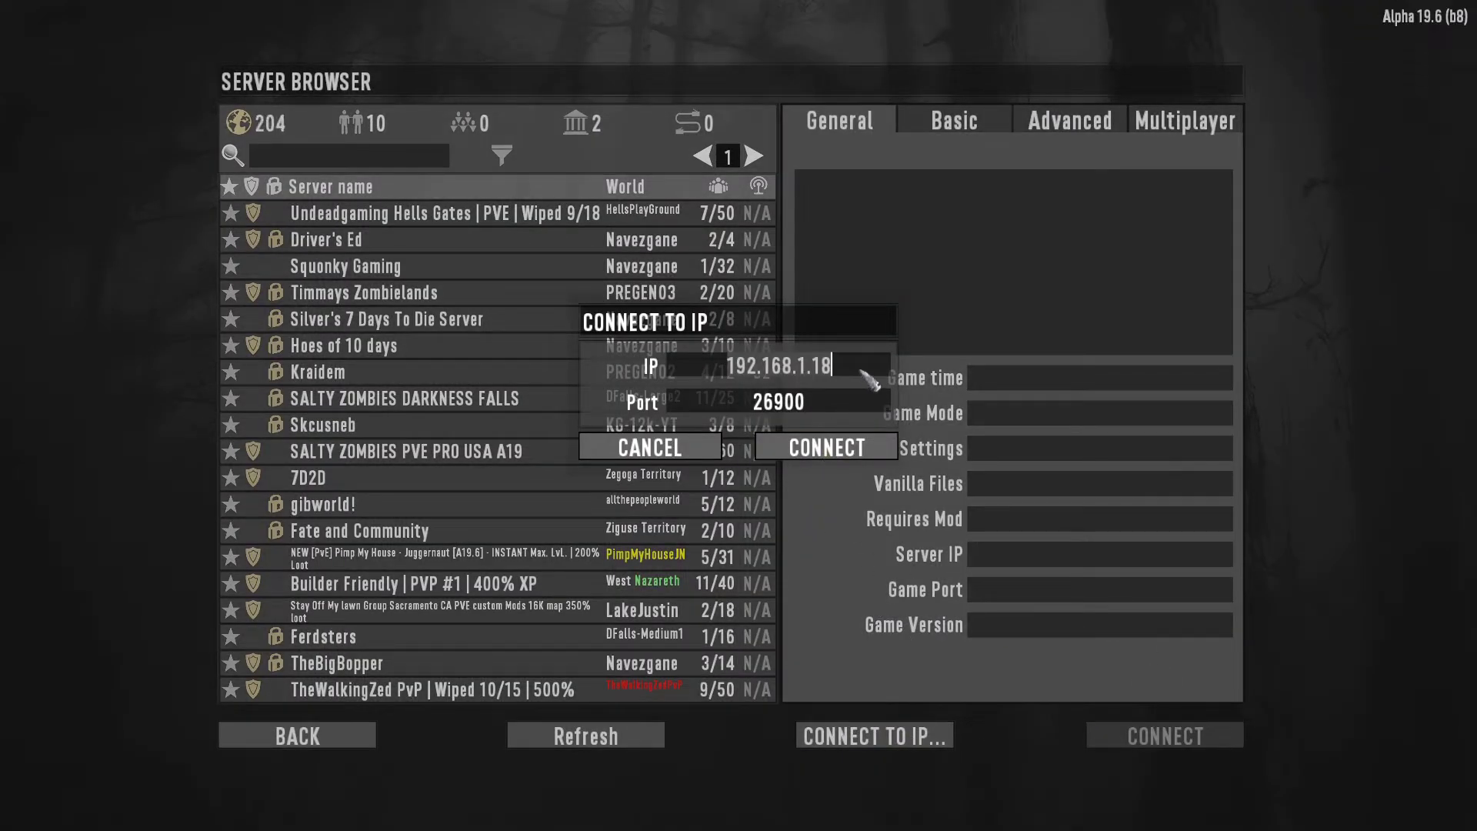
key(BackSpace)
key(BackSpace)
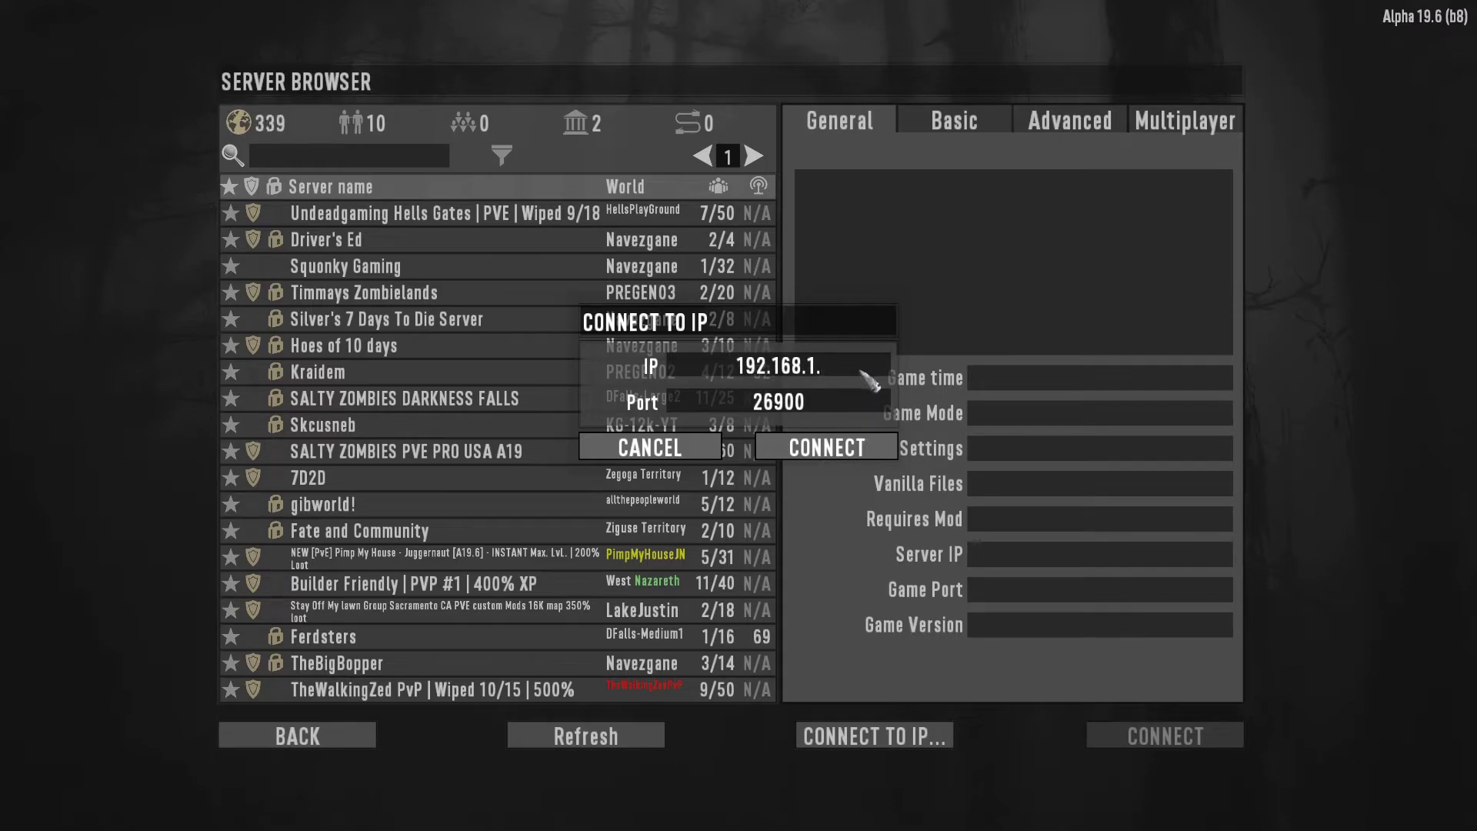
text(6)
click(889, 444)
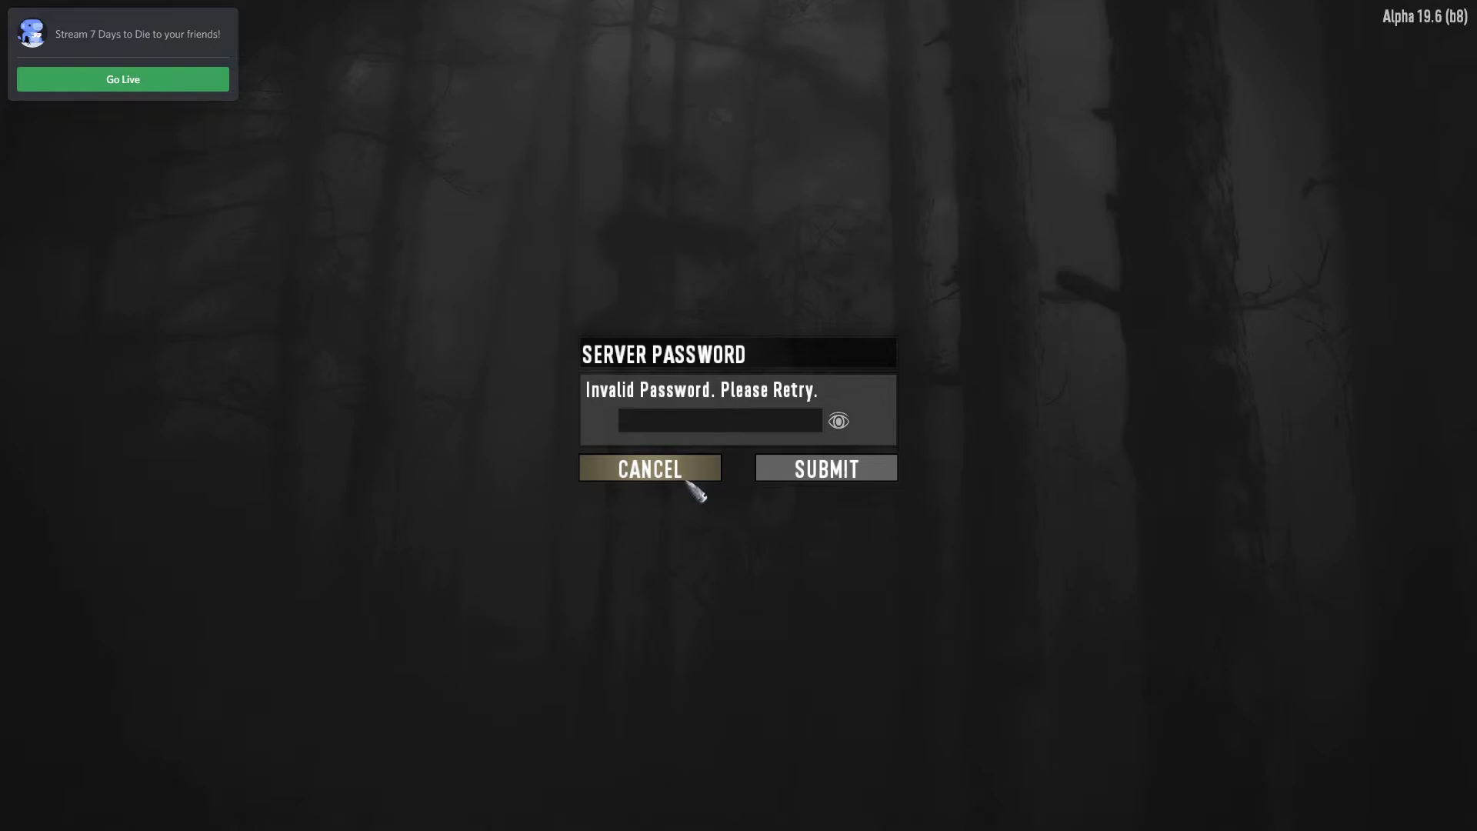
text(********)
key(Return)
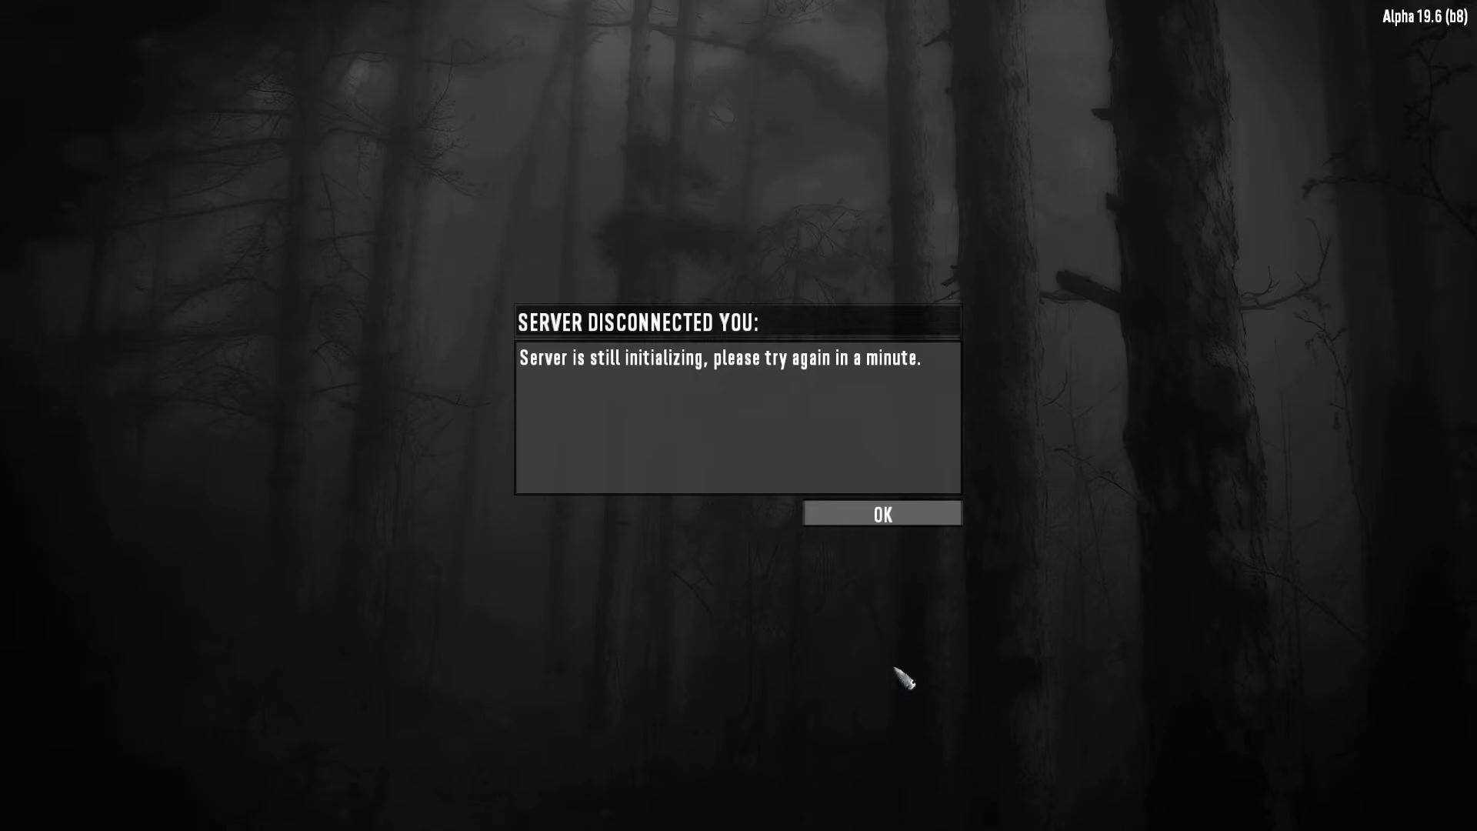
click(936, 513)
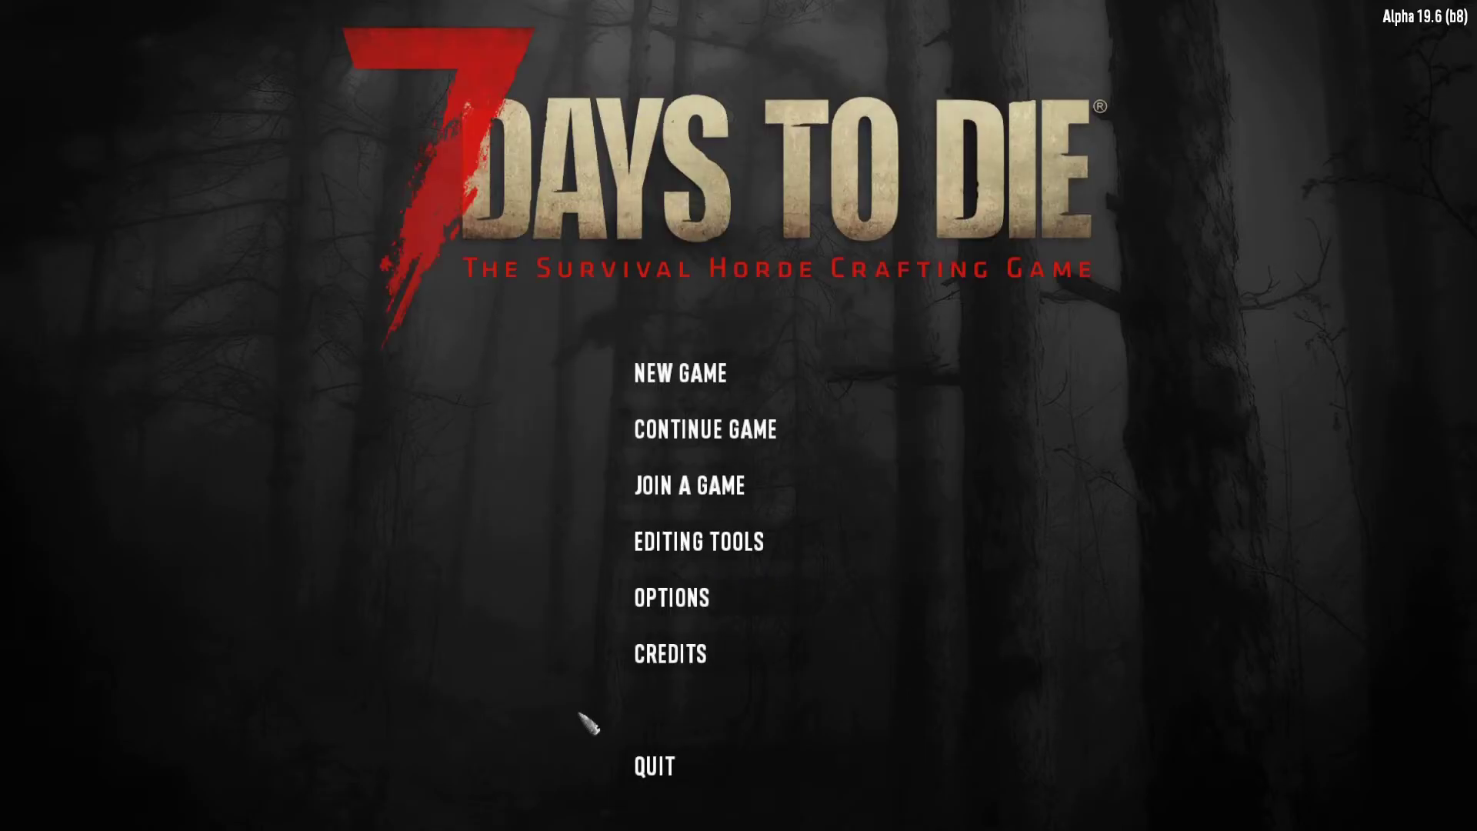